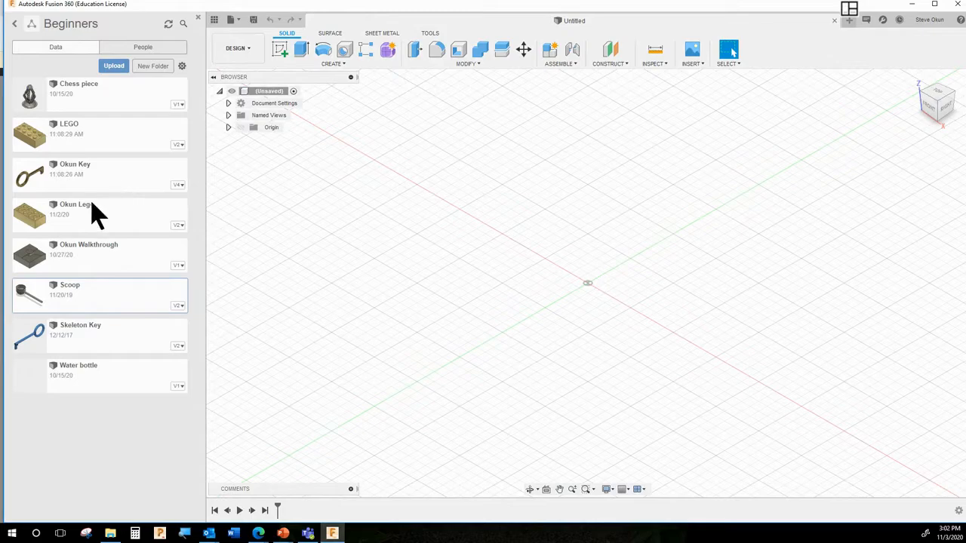
Close the project file list and save the design in the Beginners location, naming it with the owner's surname followed by "Scoop"
left_click(198, 17)
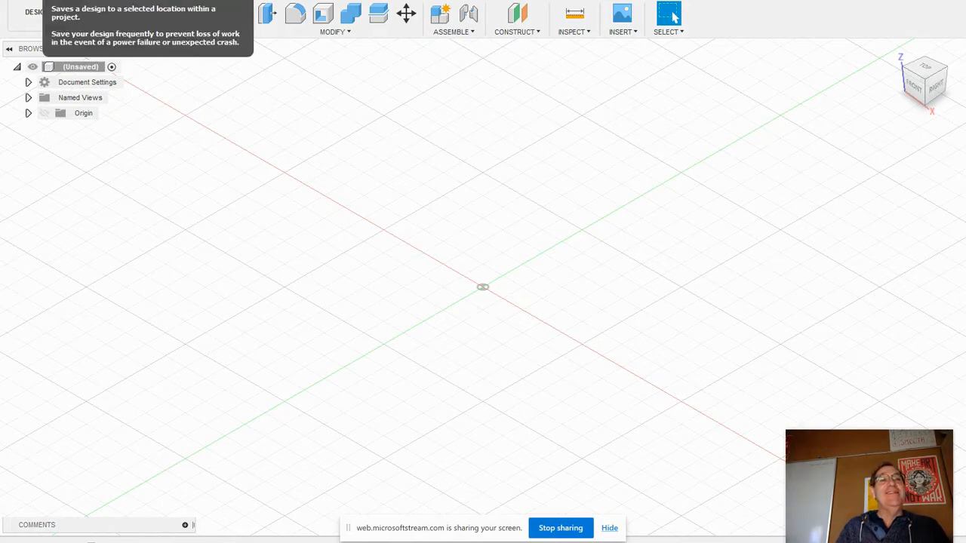
key("ctrl+s")
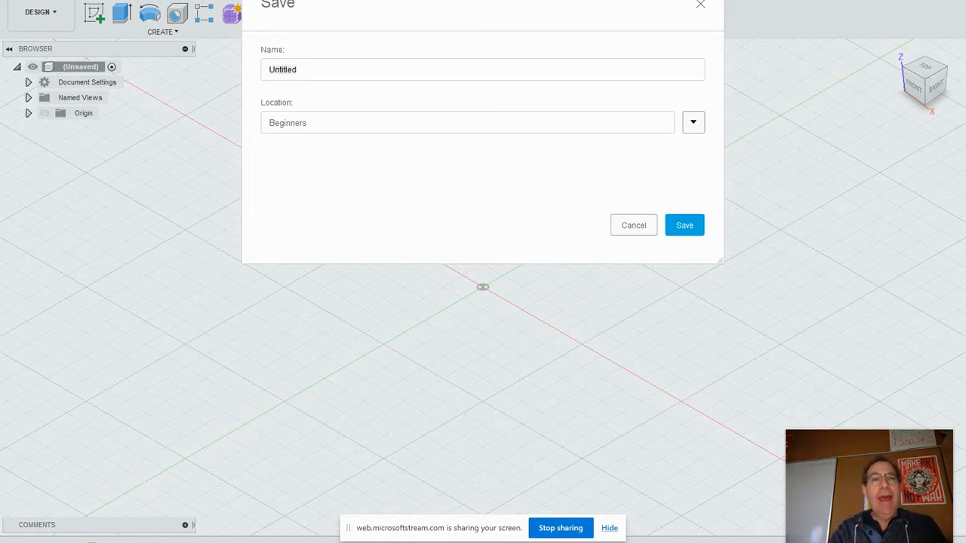
left_click_drag(317, 68, 263, 70)
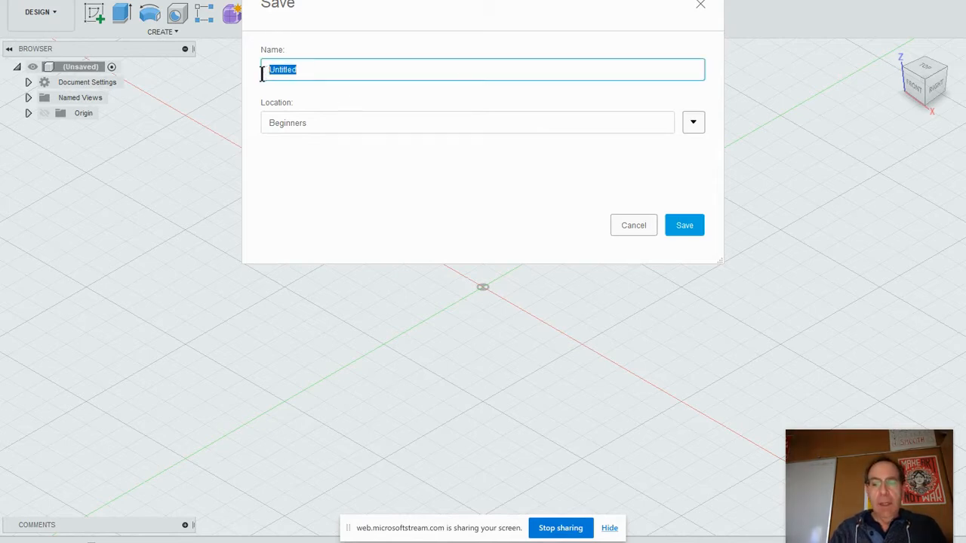
type("Okun ")
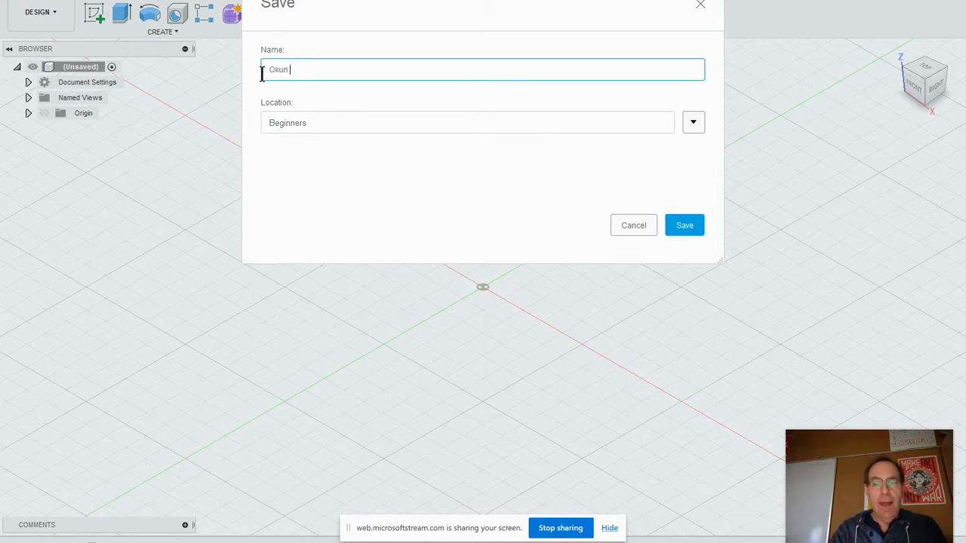
type("Scoop")
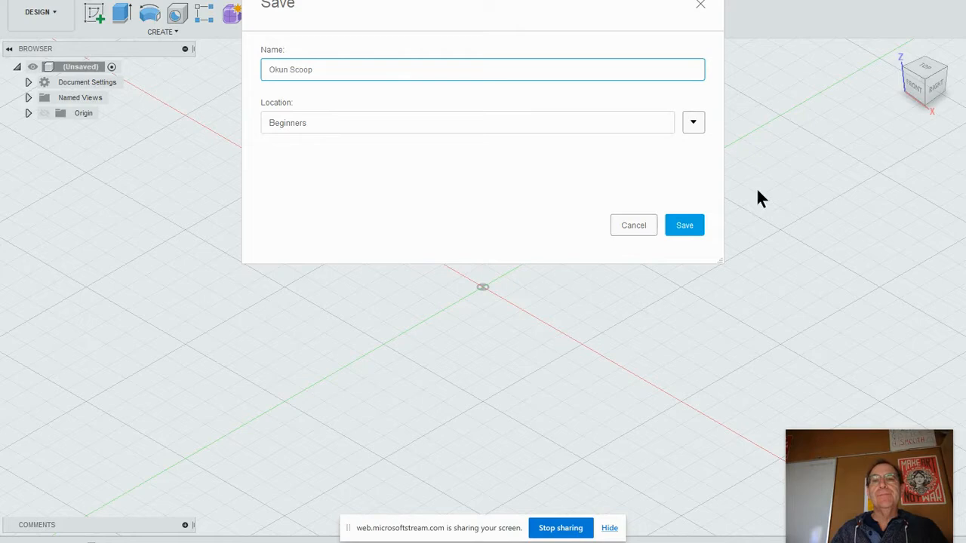
left_click(695, 221)
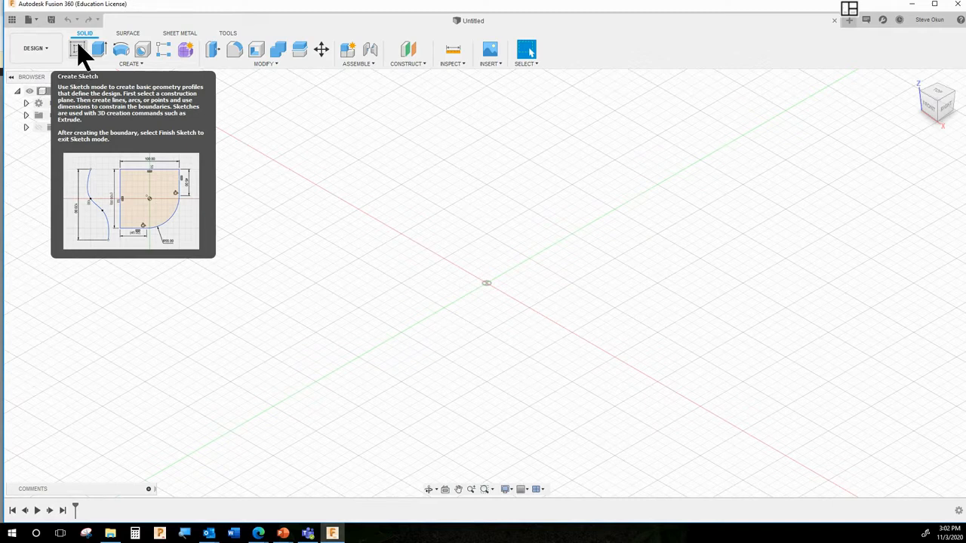
Sketch a 46 mm diameter circle centred on the origin on the horizontal ground plane, and finish the sketch
left_click(78, 46)
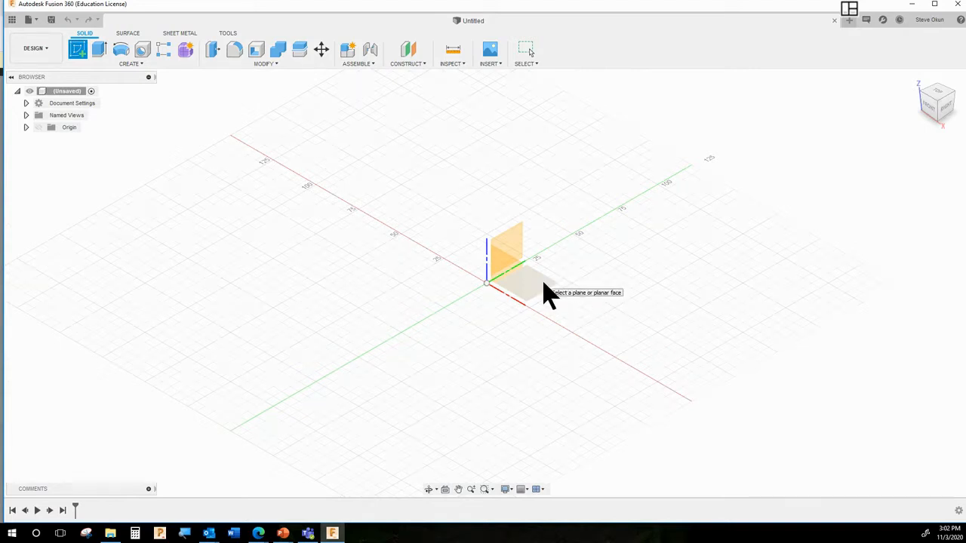
mouse_move(559, 293)
middle_mouse_down("shift")
mouse_move(589, 278)
mouse_move(556, 301)
middle_mouse_up("shift")
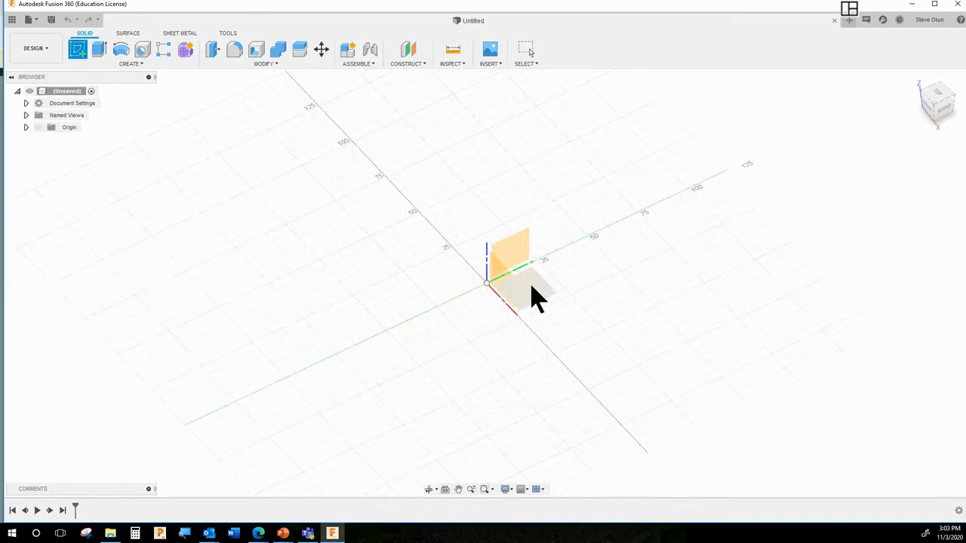
left_click(536, 297)
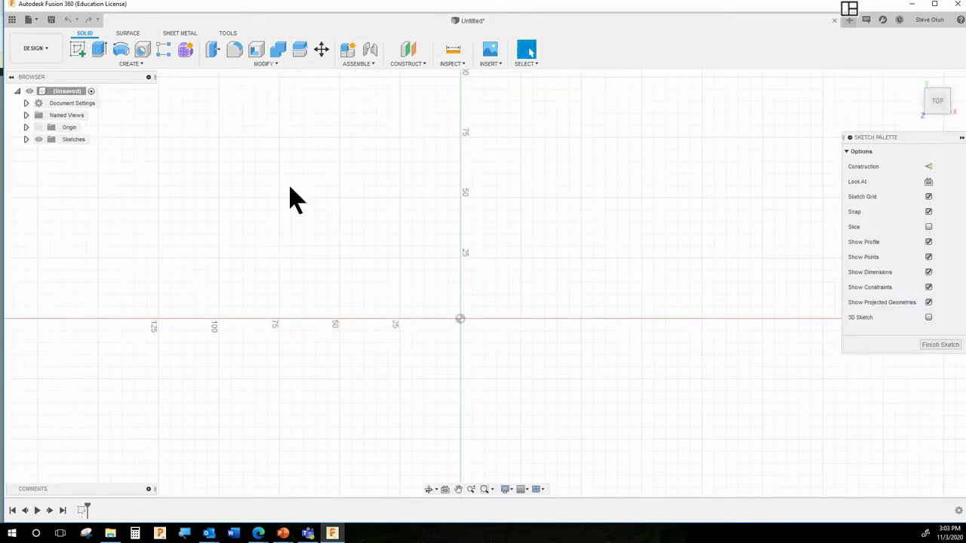
left_click(122, 52)
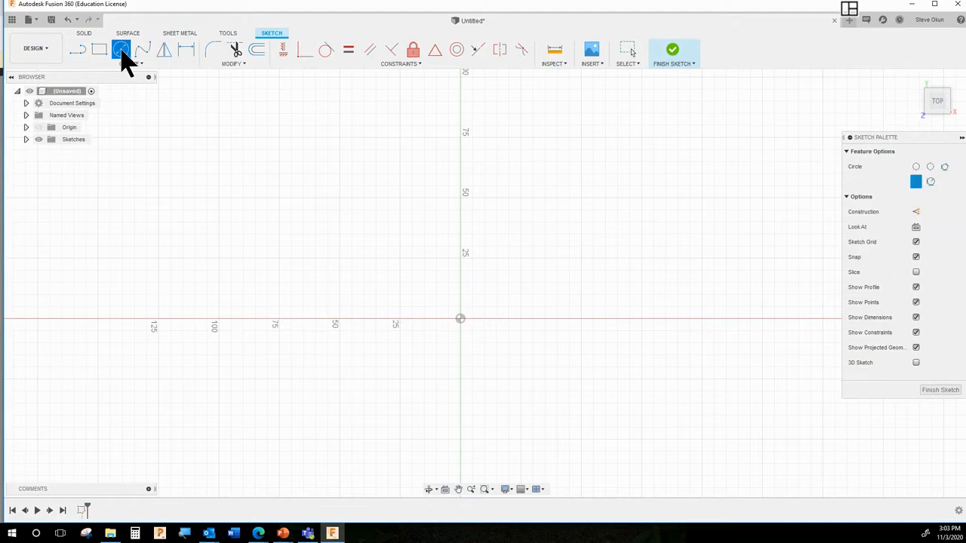
left_click(461, 320)
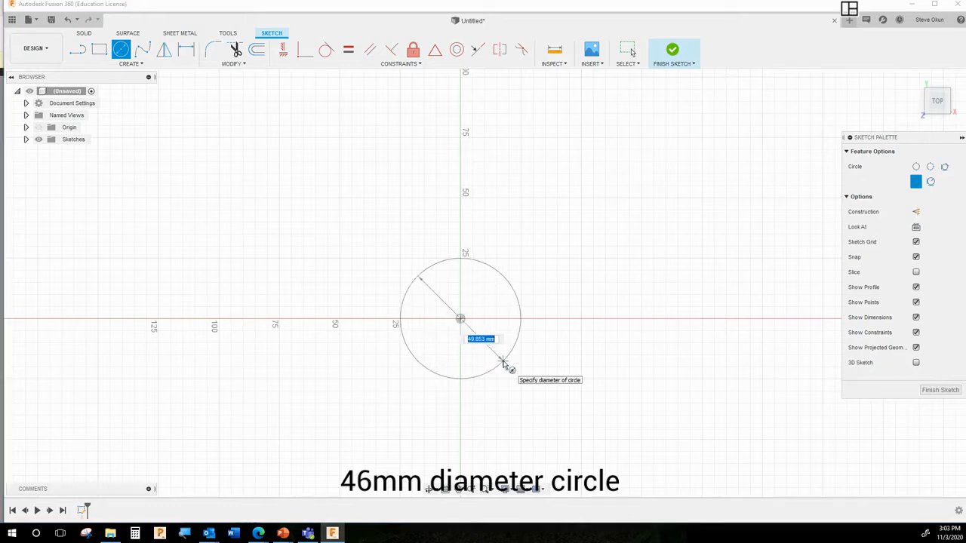
type("46")
key("Return")
key("Escape")
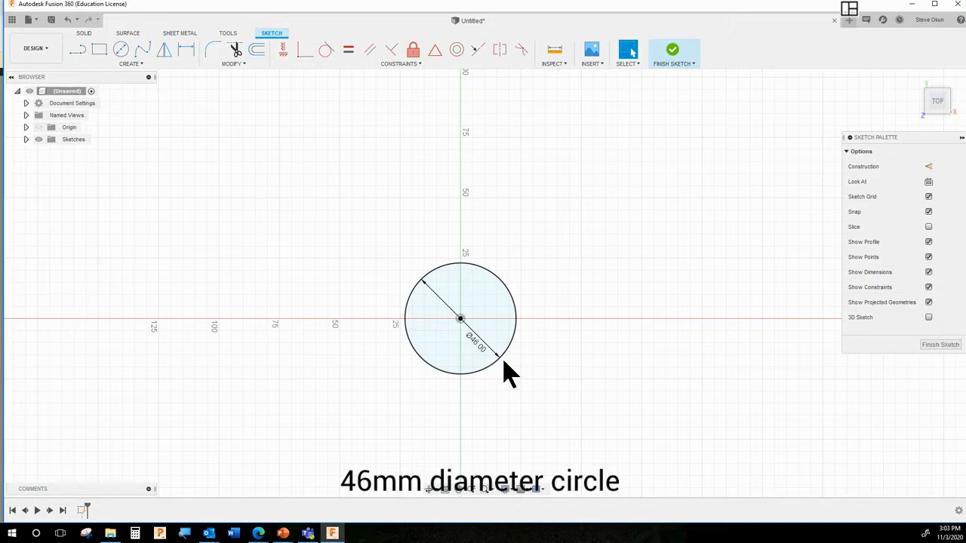
left_click(674, 53)
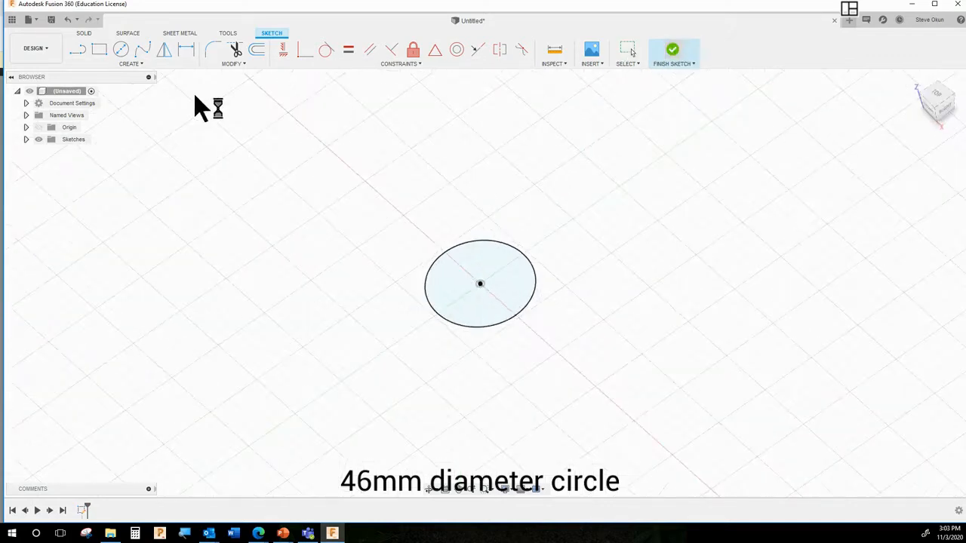
Extrude the circle upward 15 mm as a new body using Press Pull
left_click(243, 65)
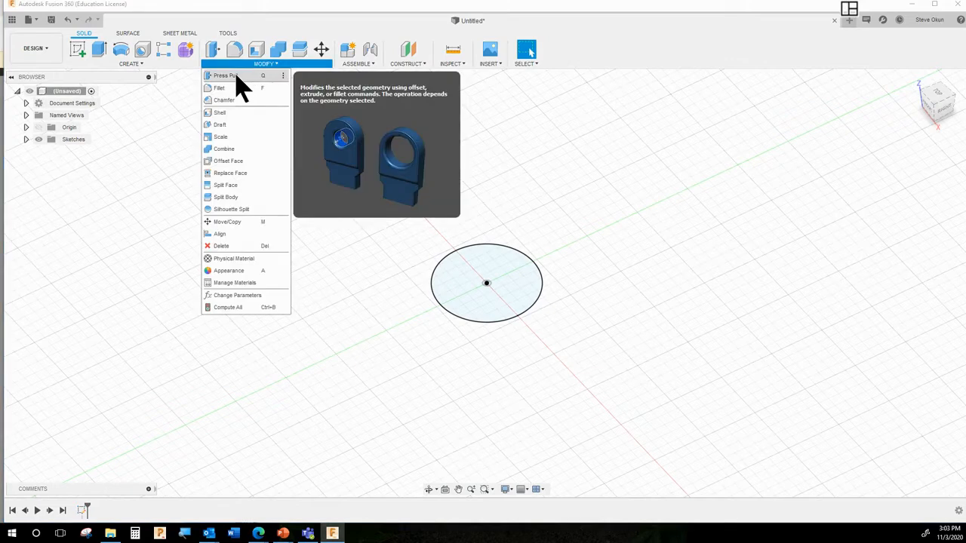
left_click(236, 78)
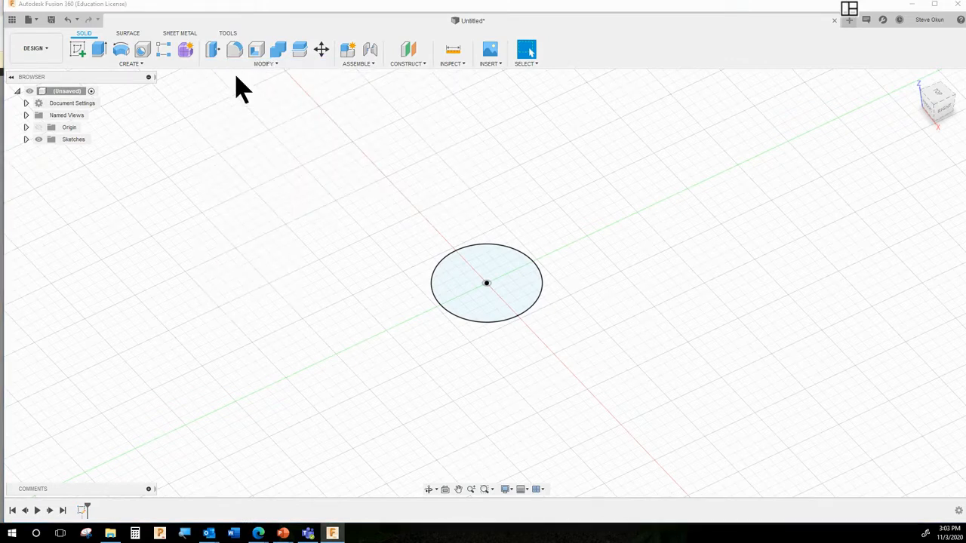
left_click(511, 287)
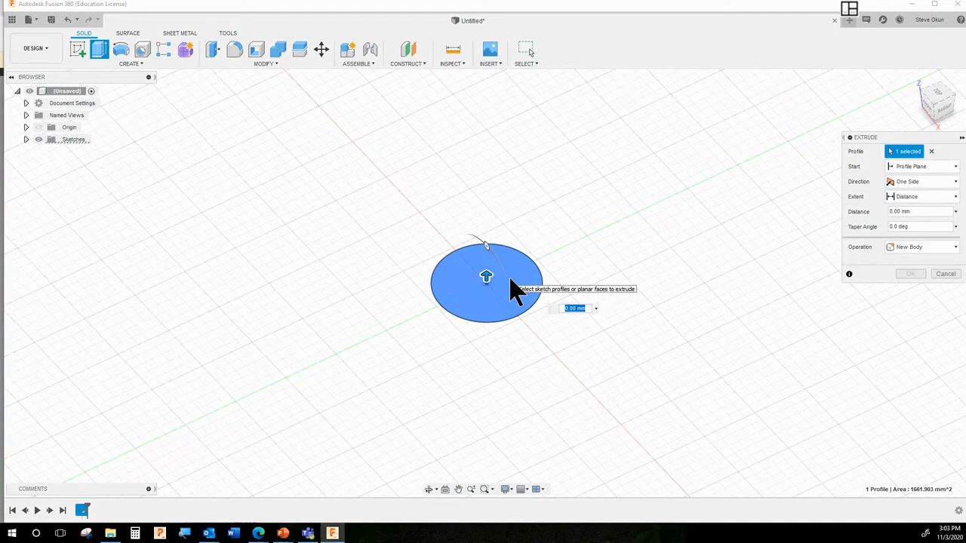
type("15")
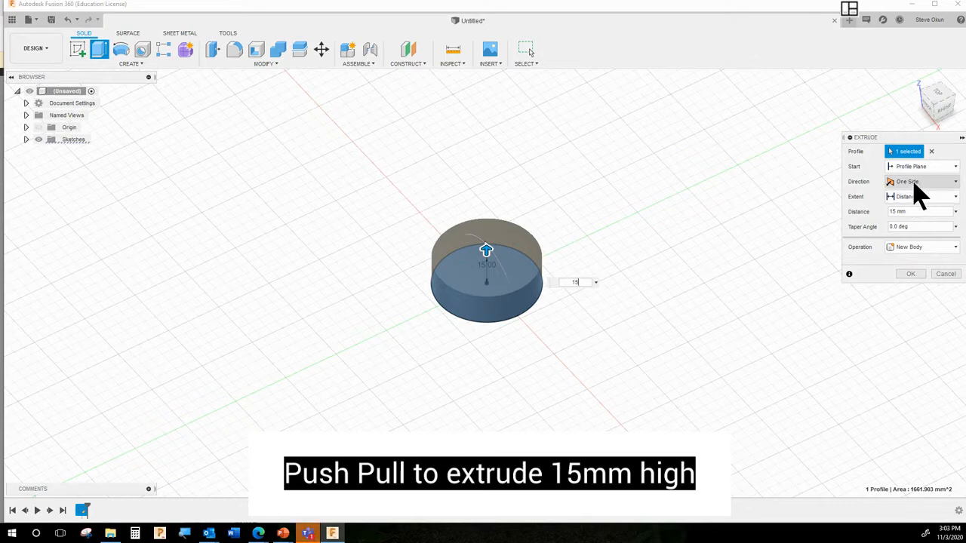
left_click(911, 249)
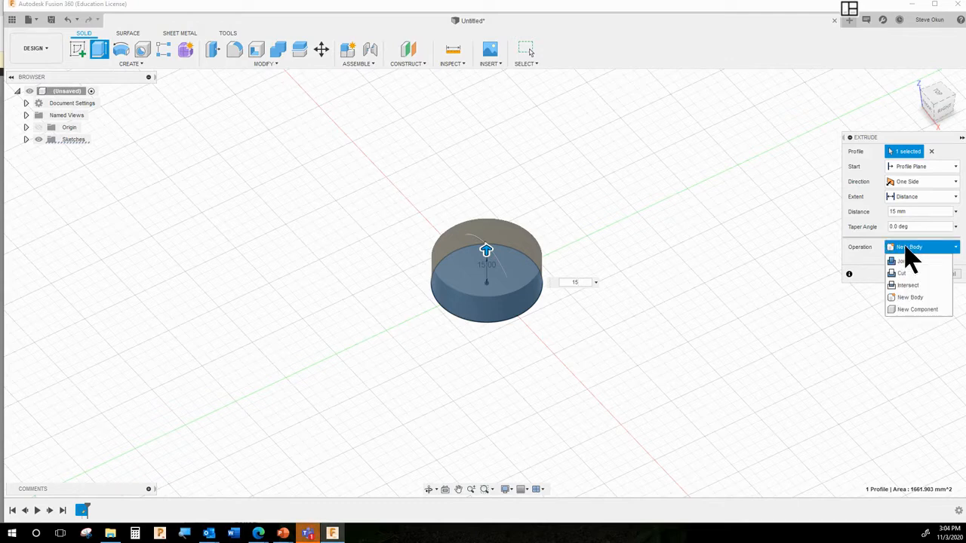
left_click(907, 250)
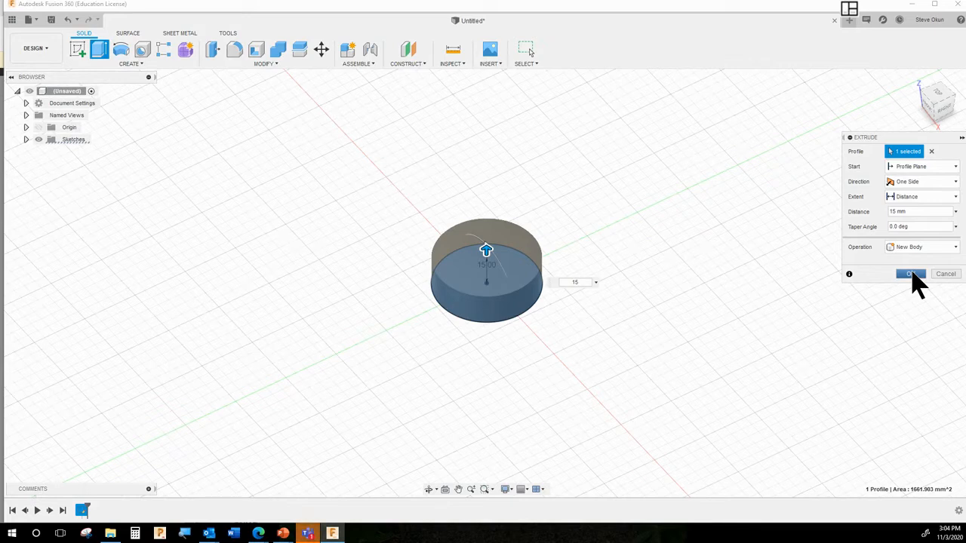
left_click(910, 275)
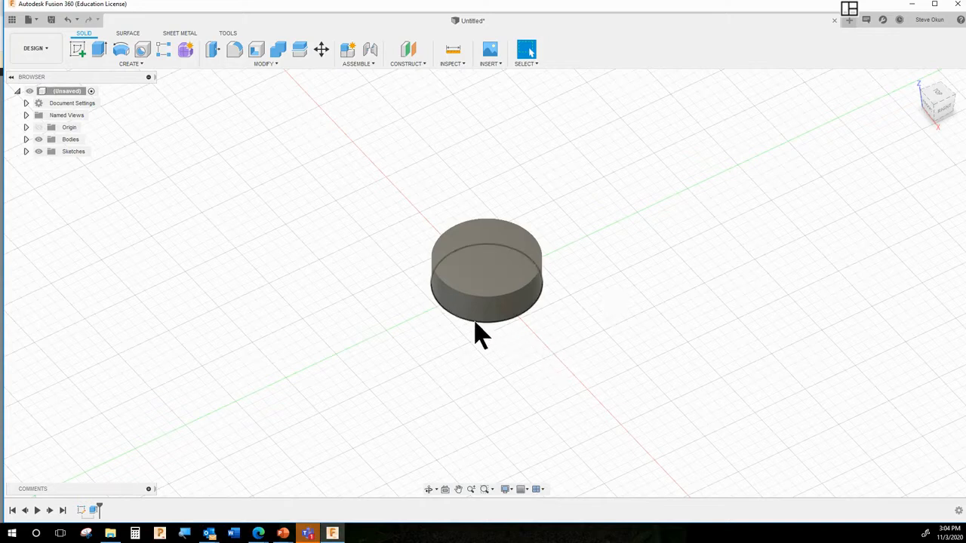
middle_click_drag(565, 363, 486, 319, "shift")
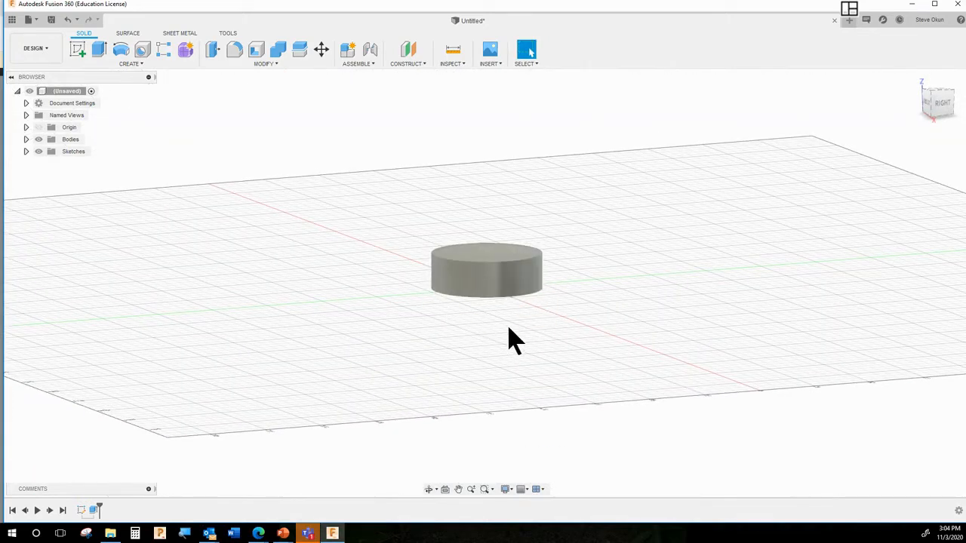
middle_click_drag(504, 326, 500, 338, "shift")
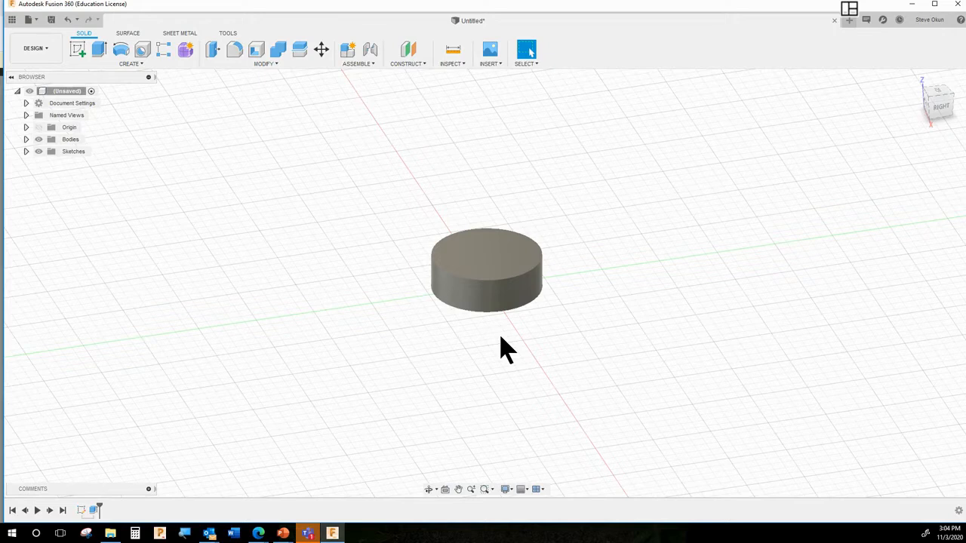
middle_click_drag(544, 321, 527, 304, "shift")
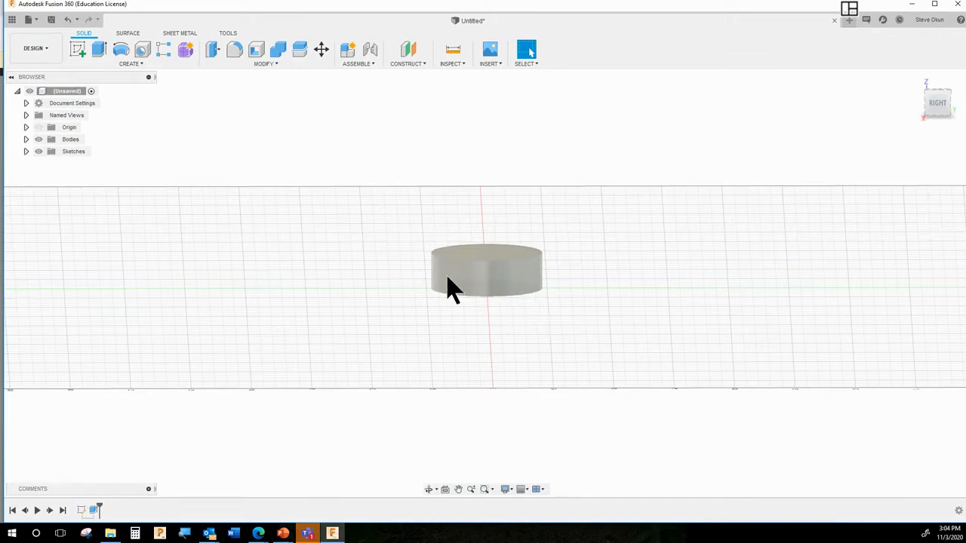
left_click(132, 65)
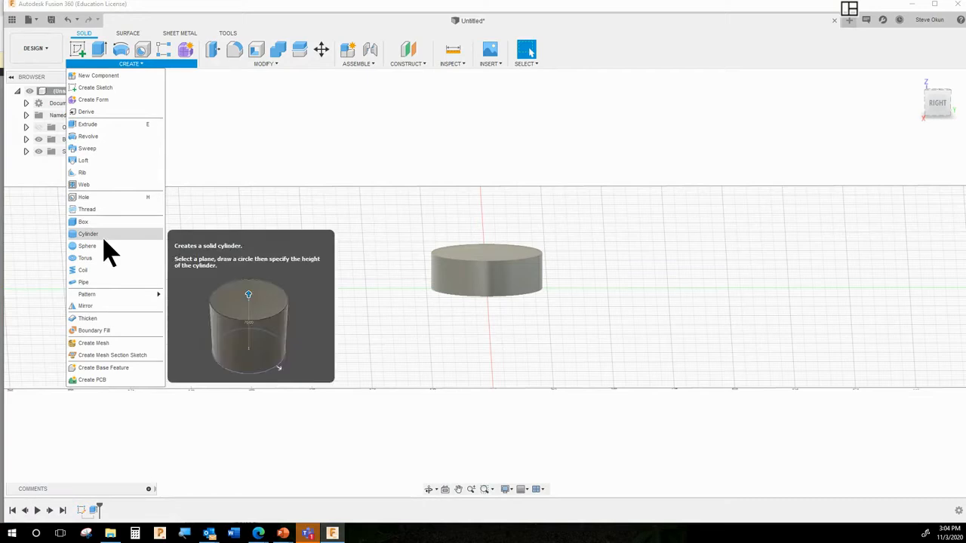
left_click(250, 173)
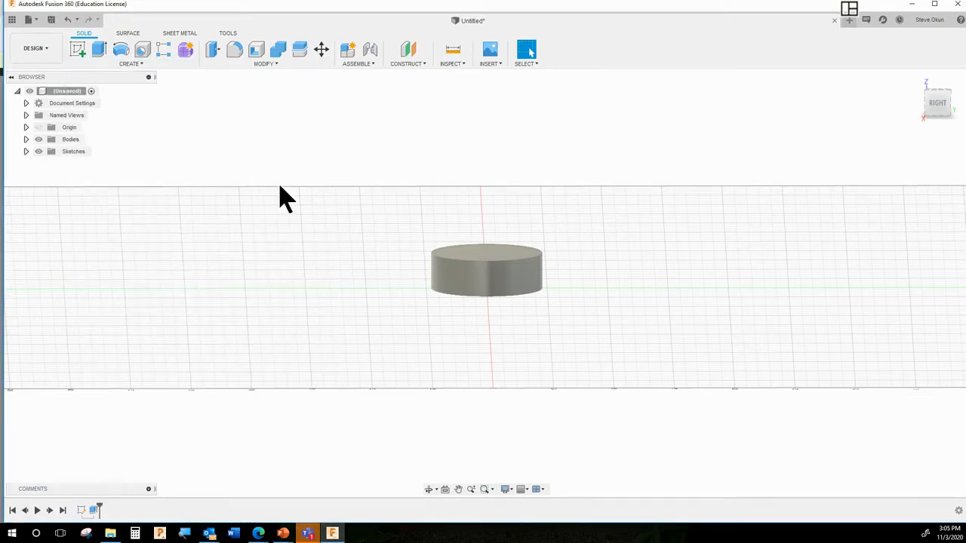
middle_click_drag(322, 234, 616, 185, "shift")
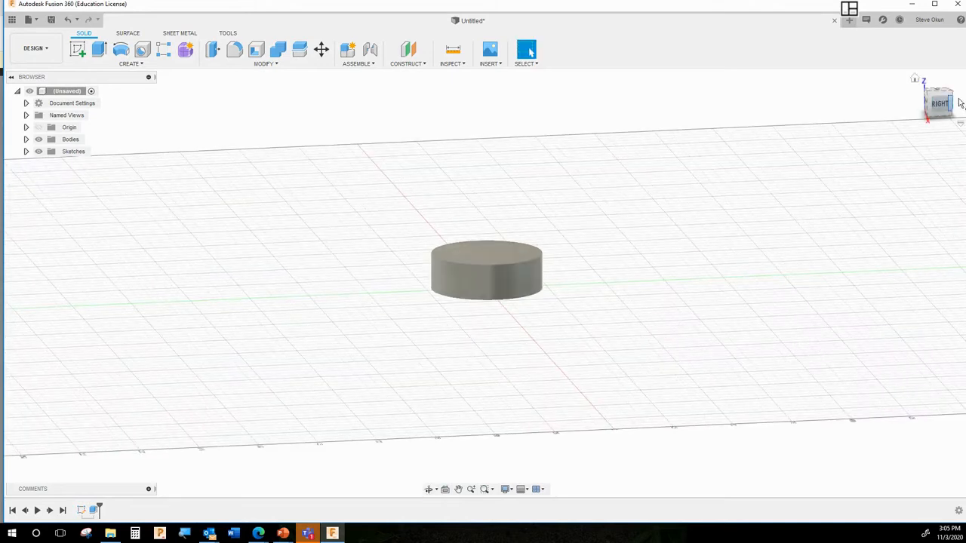
Start a new sketch on the vertical YZ origin plane to view the cylinder from its side
left_click(916, 80)
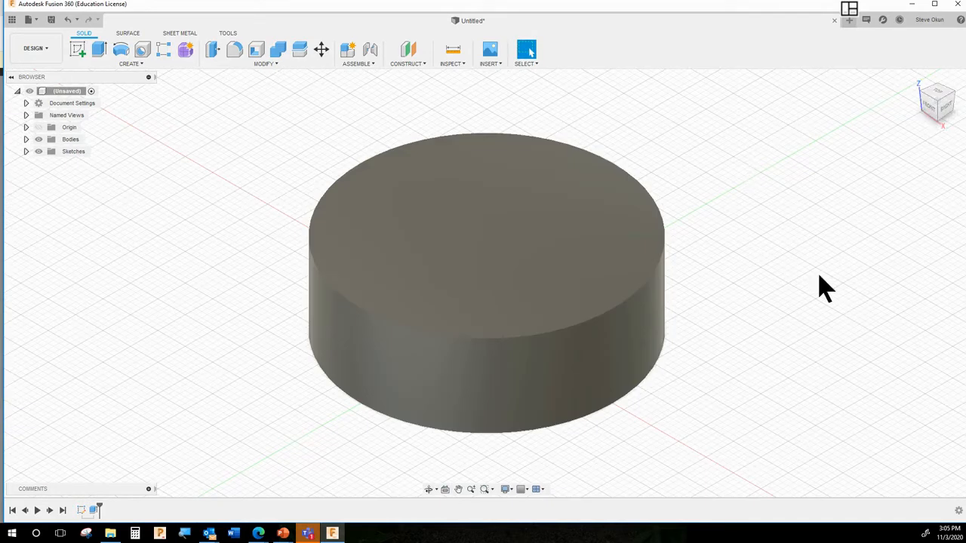
scroll(797, 285, "down", 2)
scroll(468, 386, "down", 2)
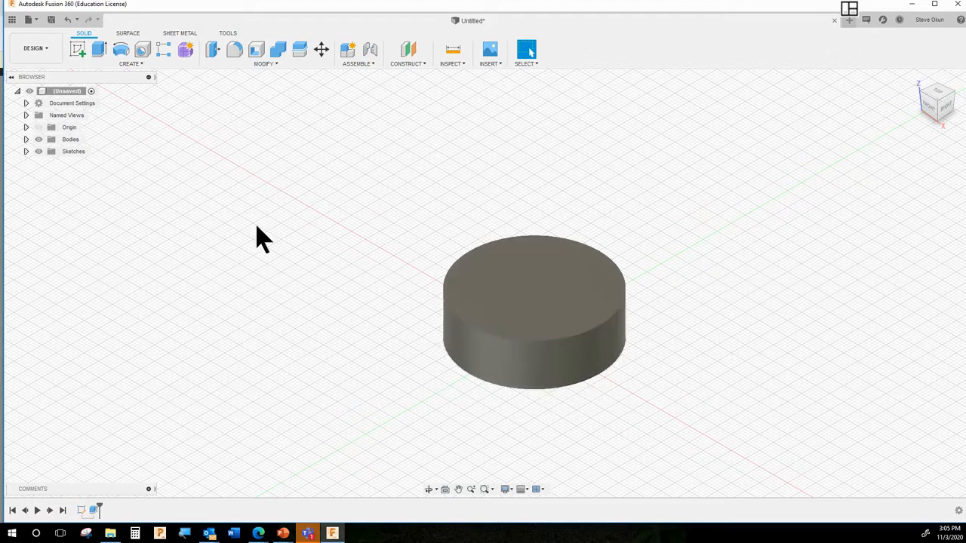
left_click(78, 51)
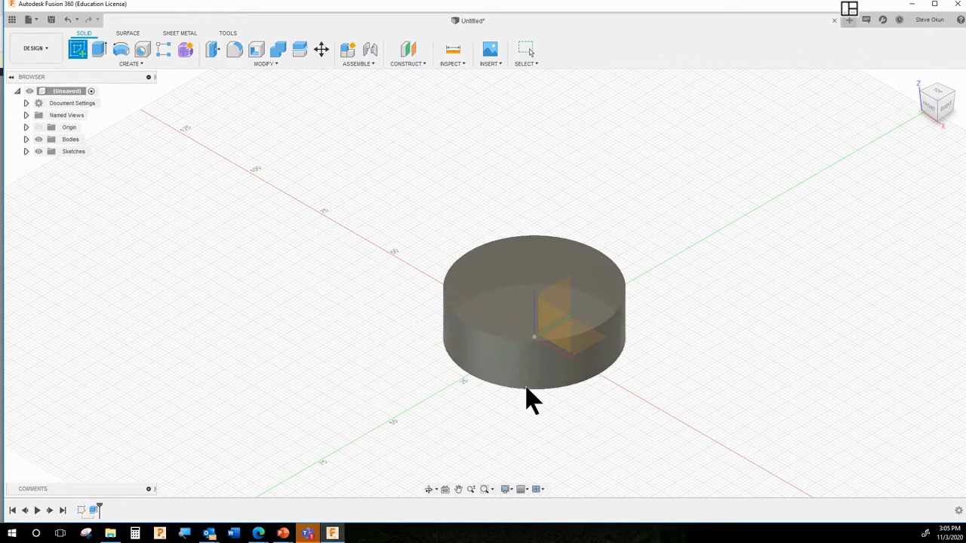
scroll(647, 377, "up", 1)
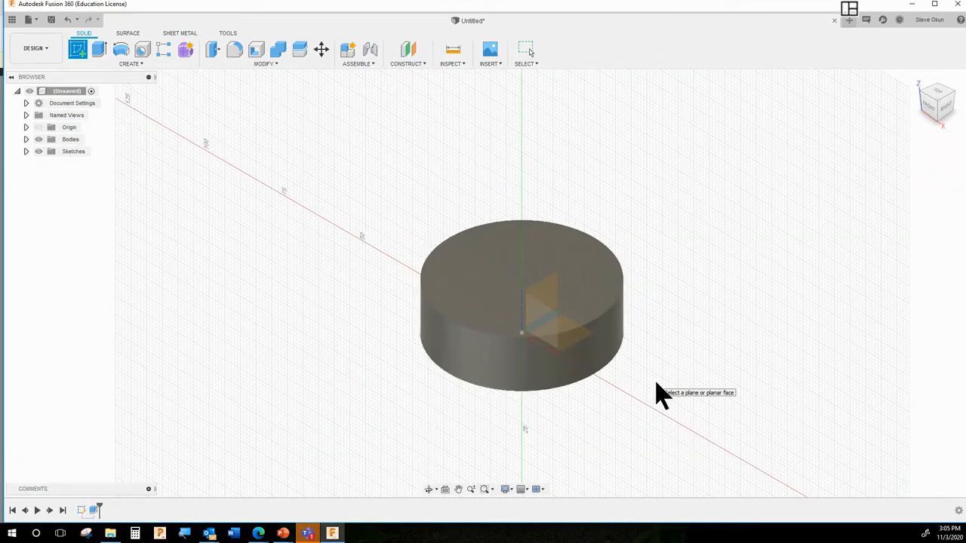
scroll(657, 384, "up", 2)
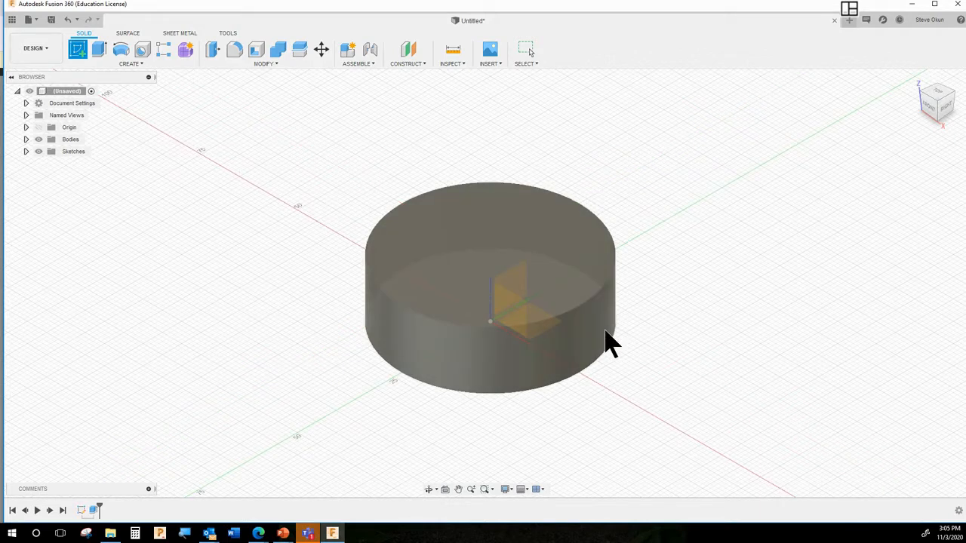
scroll(605, 330, "down", 1)
scroll(604, 330, "up", 1)
scroll(609, 344, "down", 5)
middle_click_drag(621, 345, 632, 304, "shift")
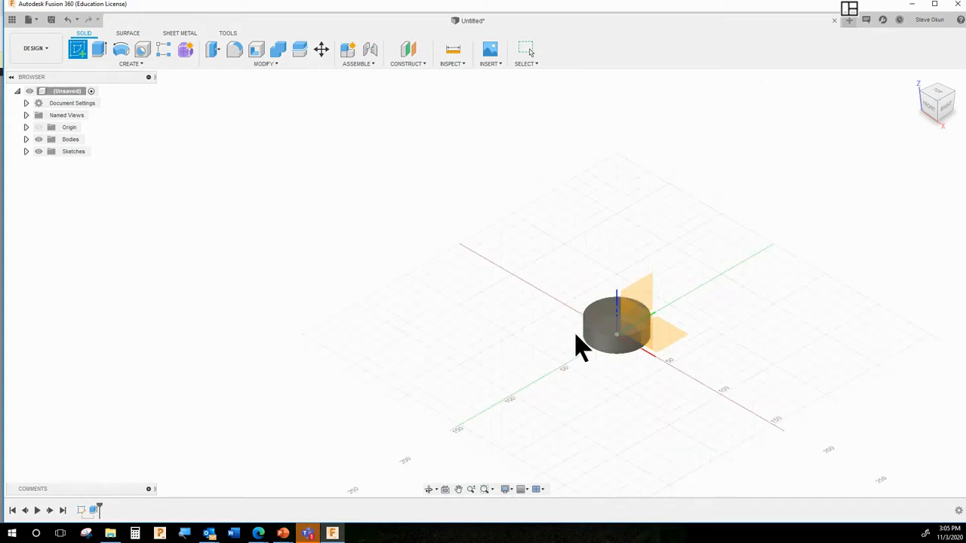
left_click(648, 294)
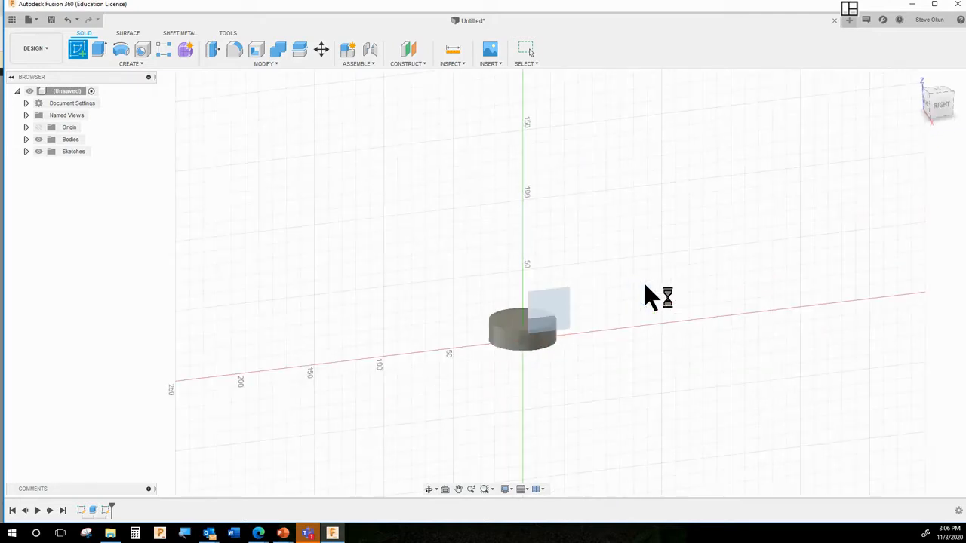
Try a 23 mm line from the origin along the cylinder's base with a slanted line of about 13 mm below it, and undo both
scroll(423, 369, "up", 4)
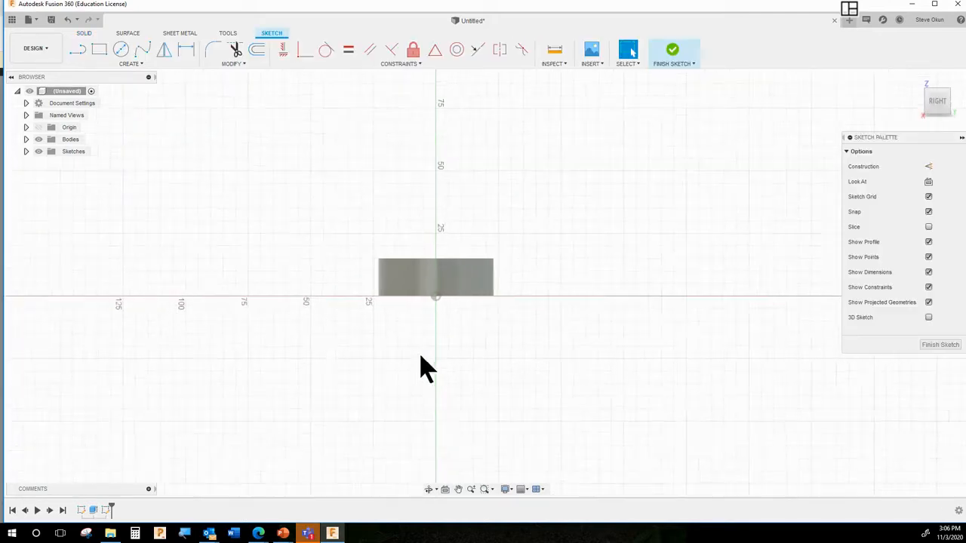
scroll(460, 252, "up", 4)
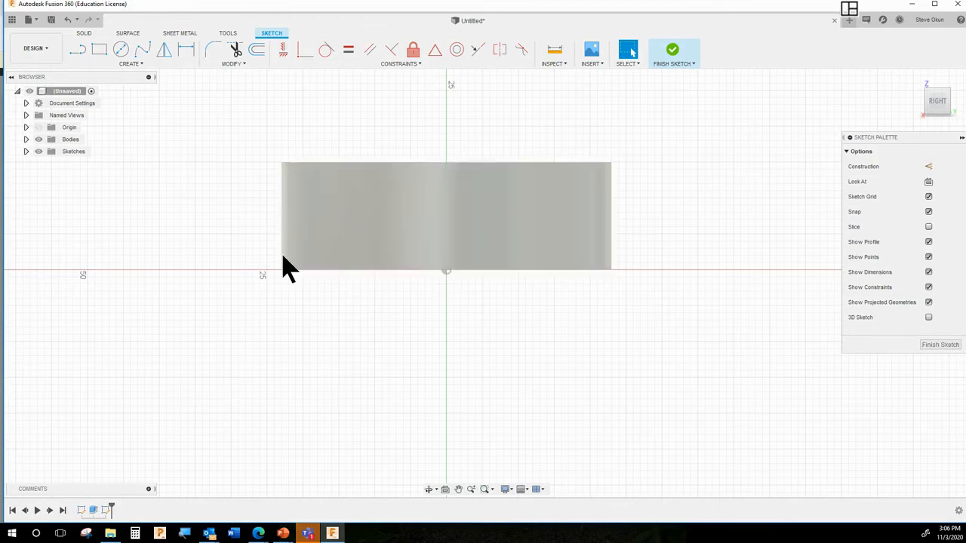
left_click(78, 51)
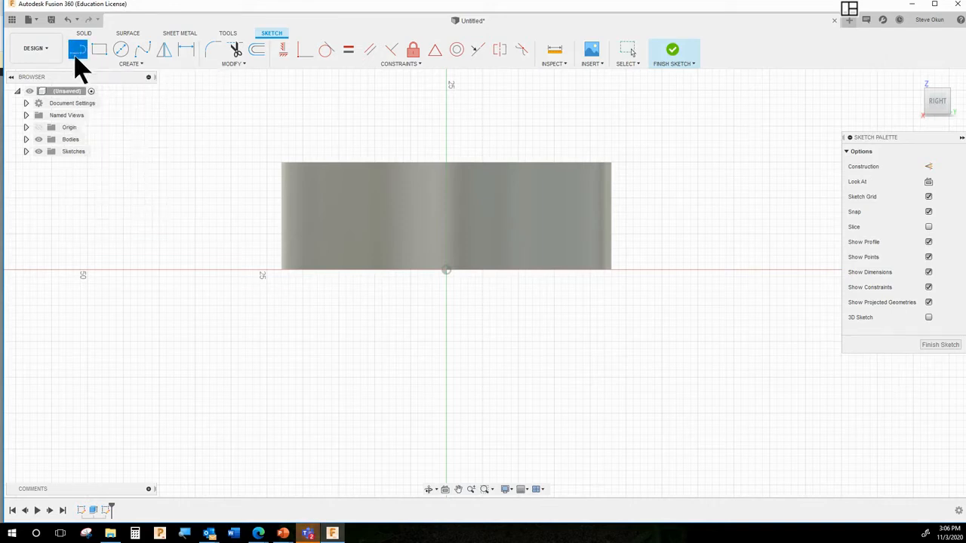
left_click(447, 271)
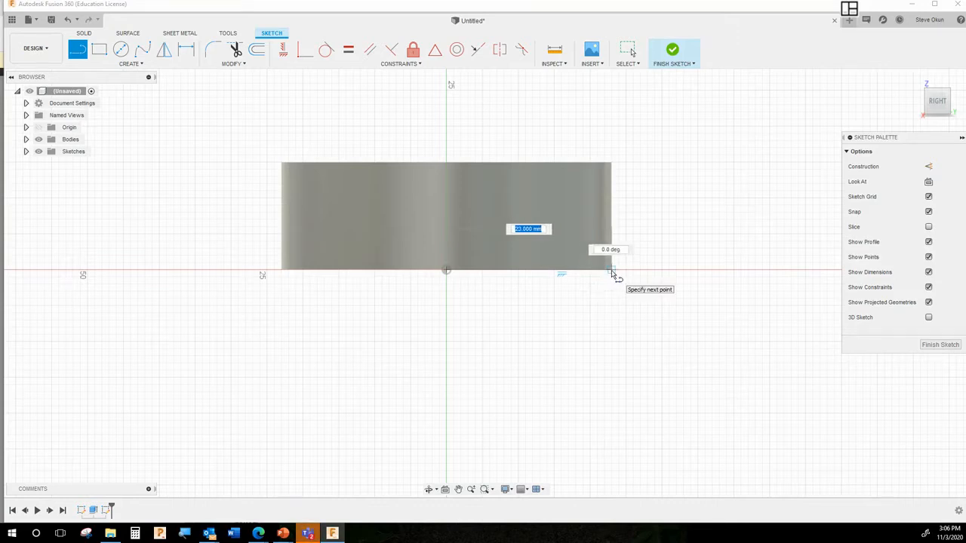
scroll(613, 275, "up", 2)
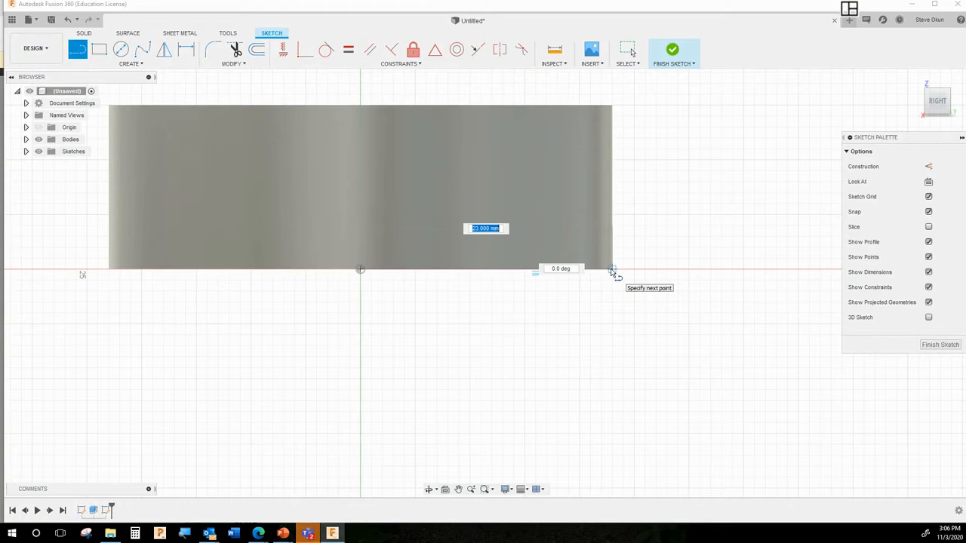
left_click(612, 271)
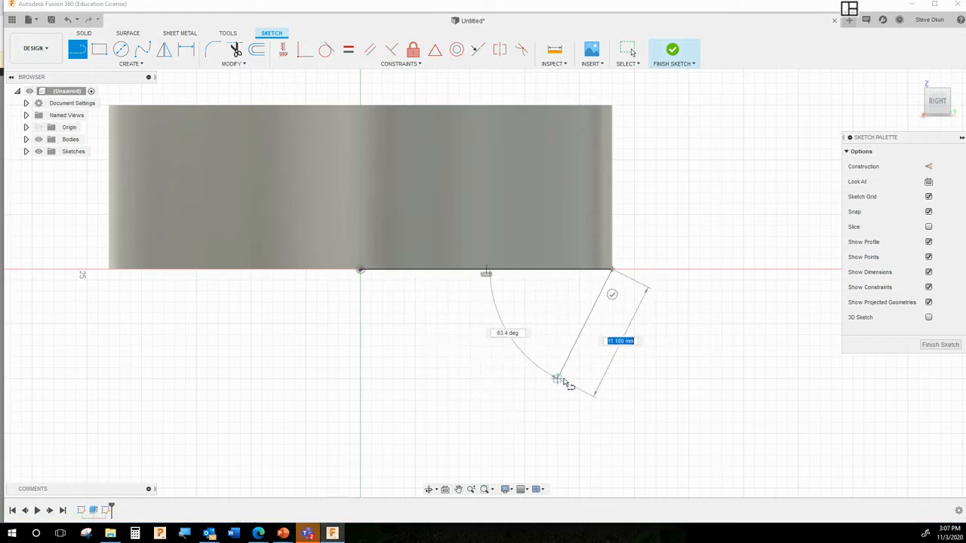
left_click(513, 379)
key("Escape")
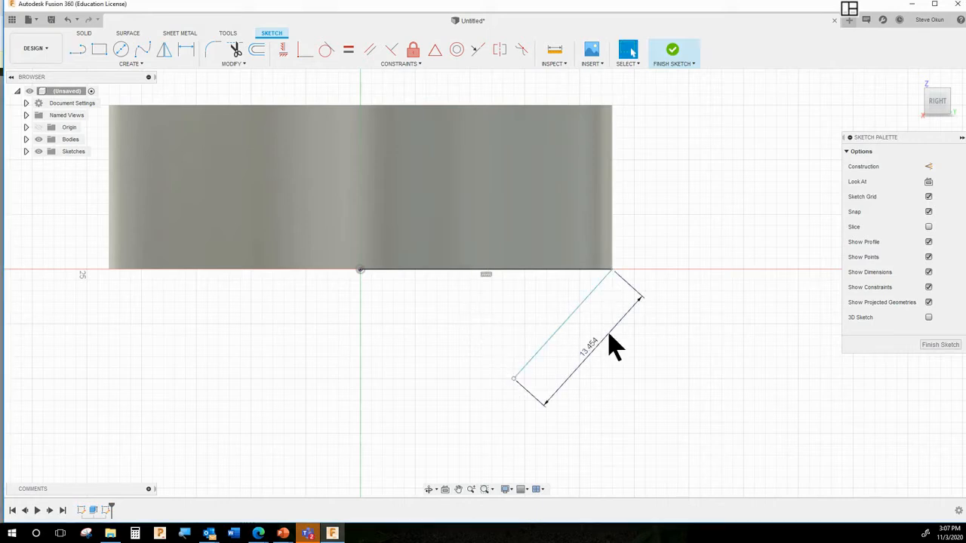
key("ctrl+z")
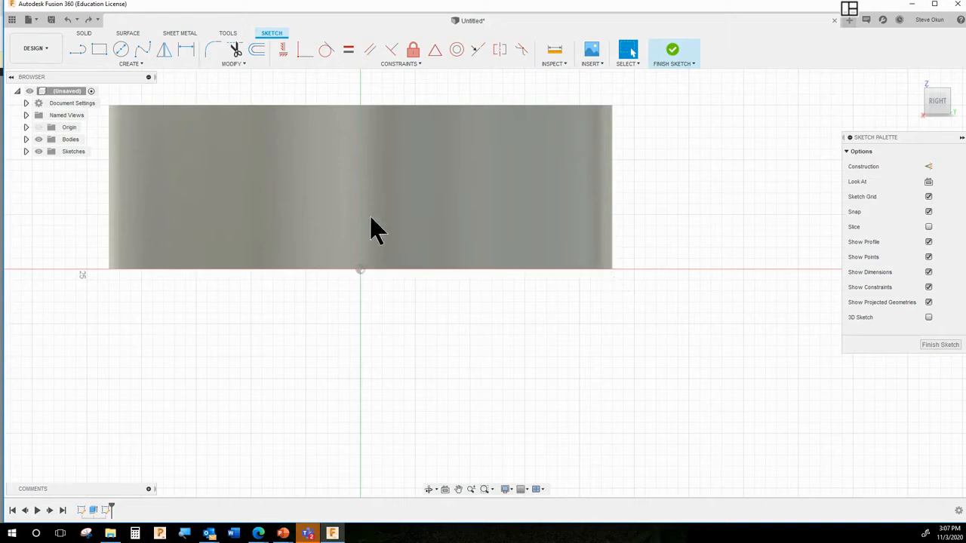
Sketch a horizontal 23 mm line from the origin along the base to the cylinder's bottom corner, and end the line there
left_click(78, 50)
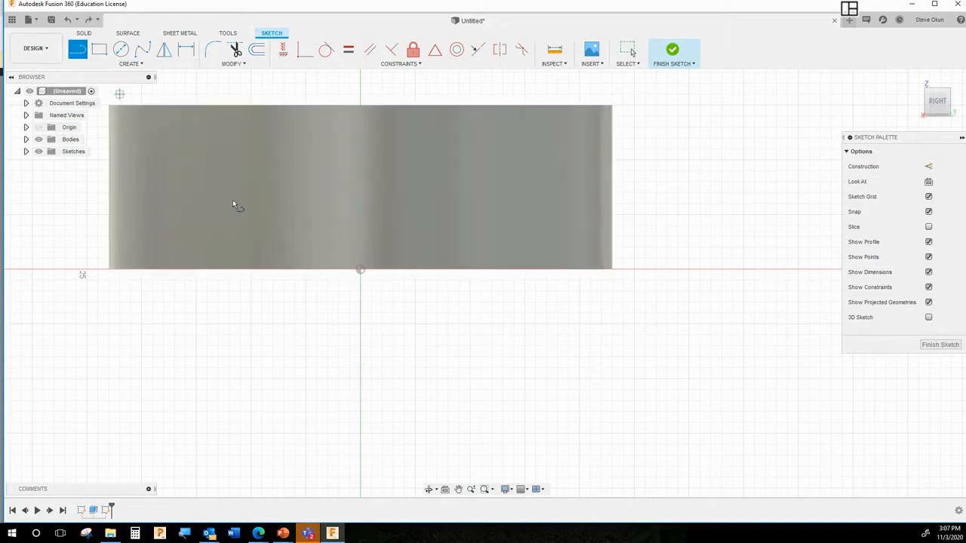
left_click(361, 270)
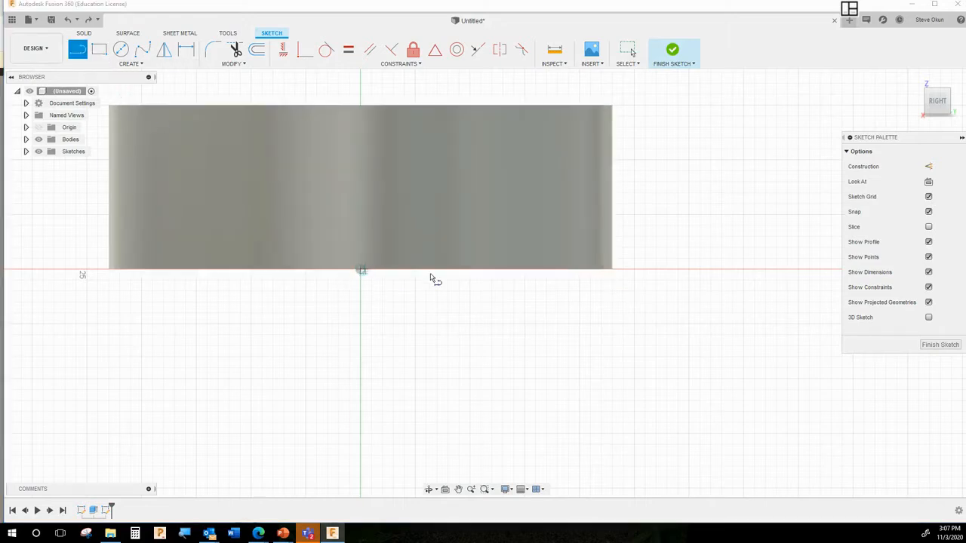
left_click(613, 270)
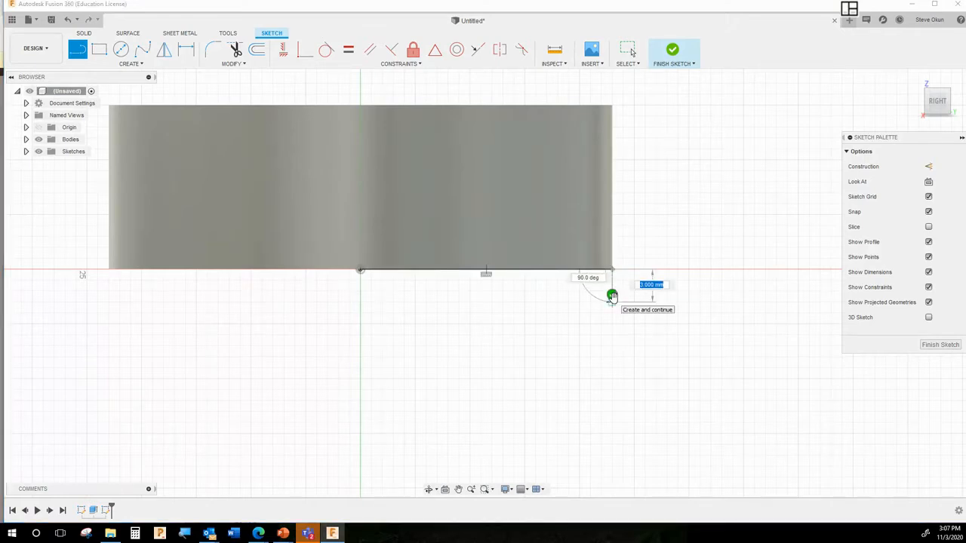
key("Escape")
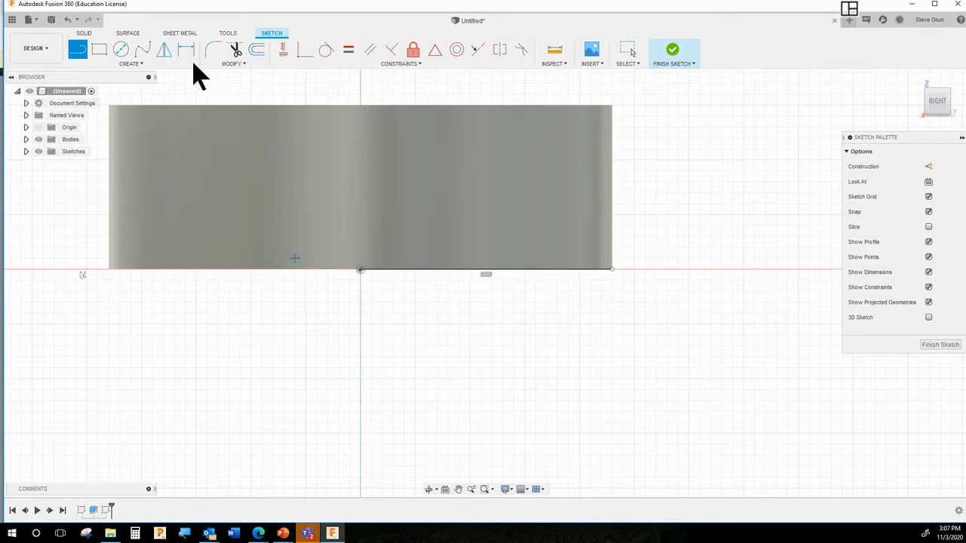
Try a 90-degree center point arc about the origin, running from the base line's outer end to the vertical axis below, and undo it
left_click(118, 65)
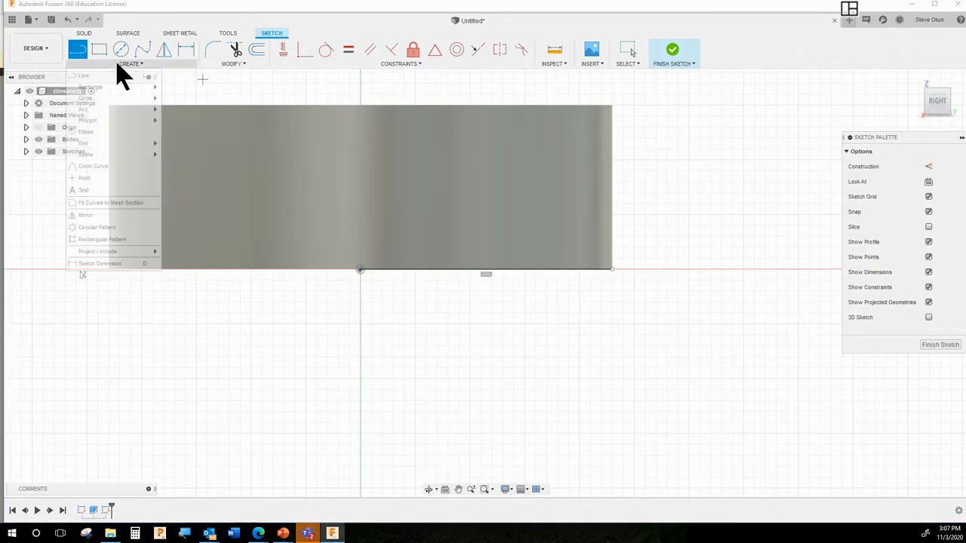
mouse_move(97, 111)
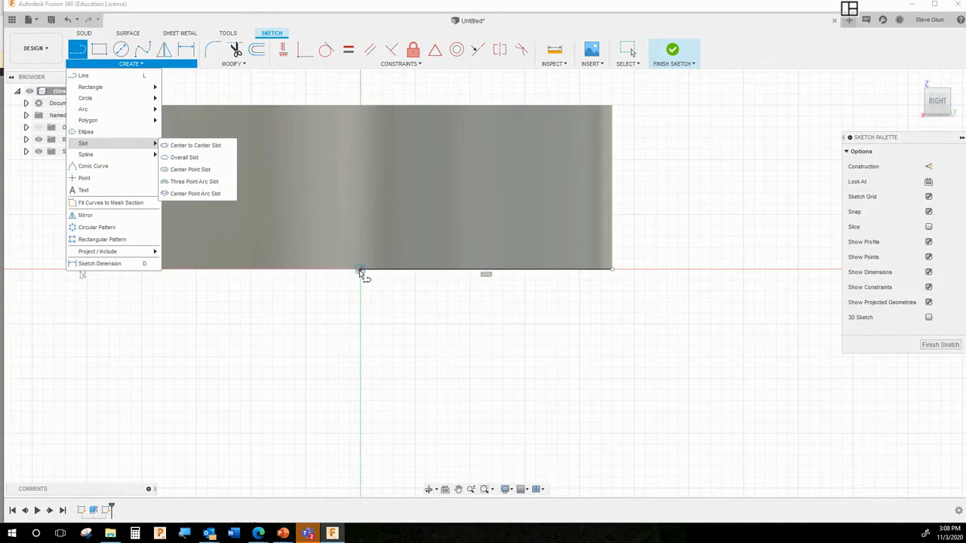
mouse_move(151, 109)
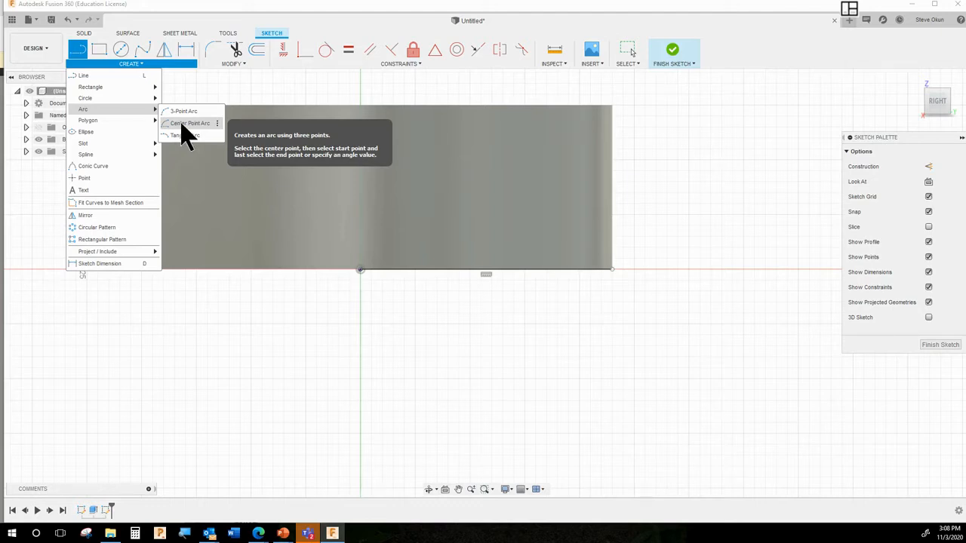
left_click(181, 124)
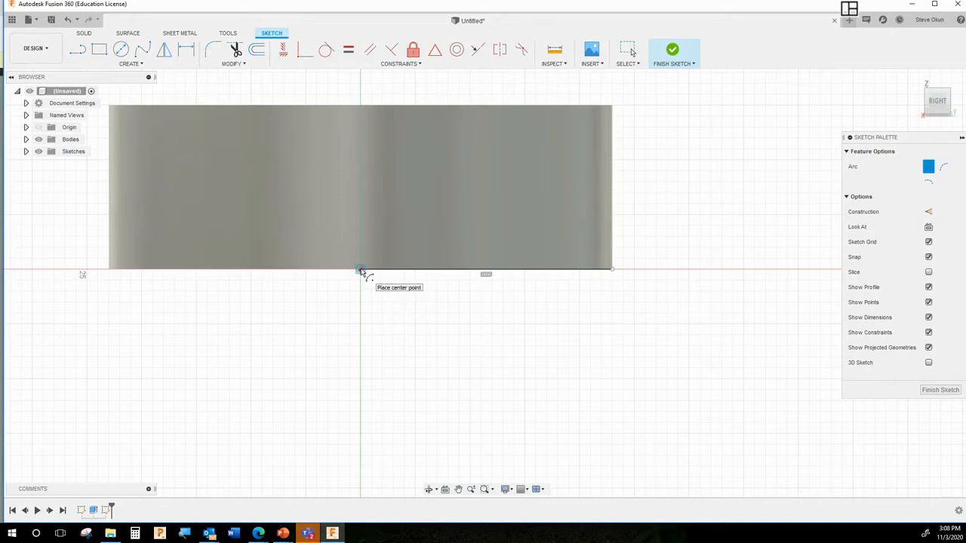
left_click(361, 270)
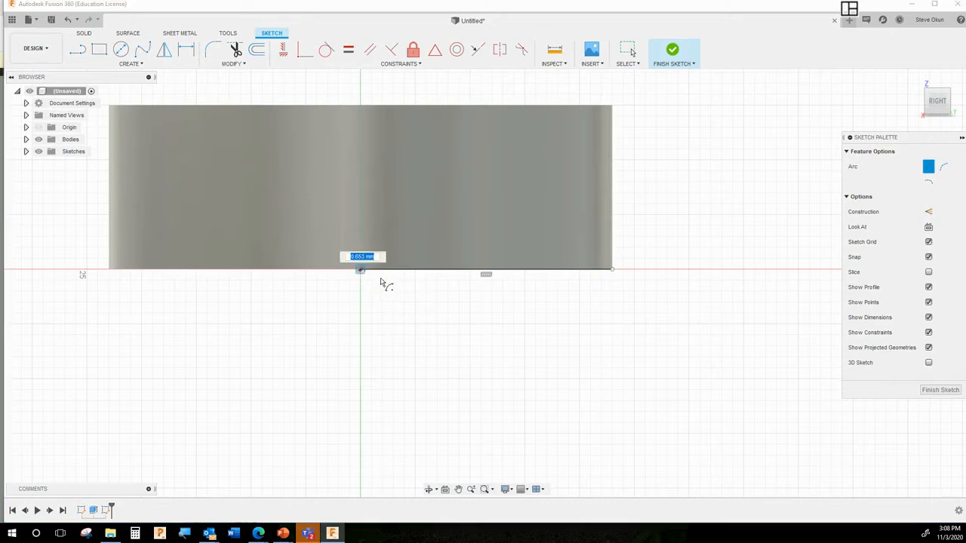
left_click(612, 270)
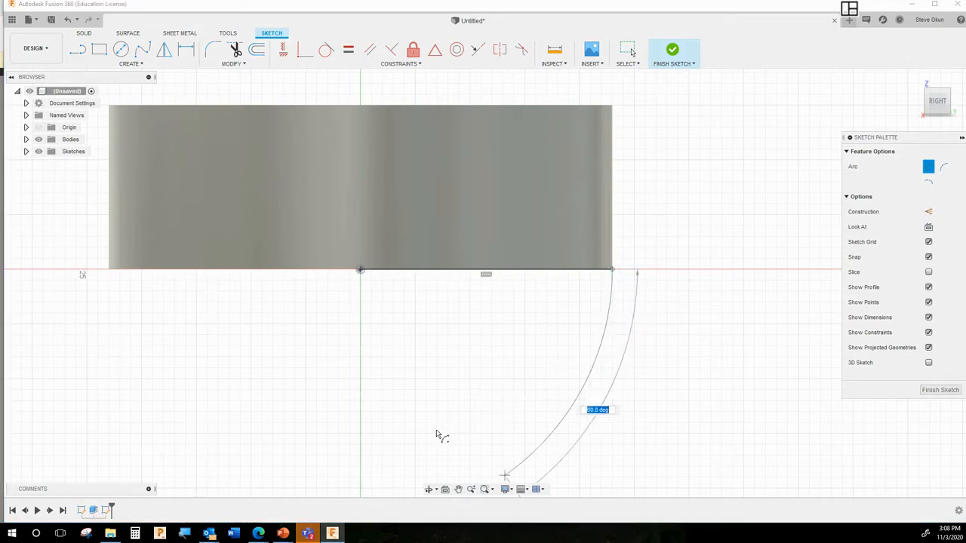
scroll(358, 455, "down", 1)
scroll(358, 455, "down", 4)
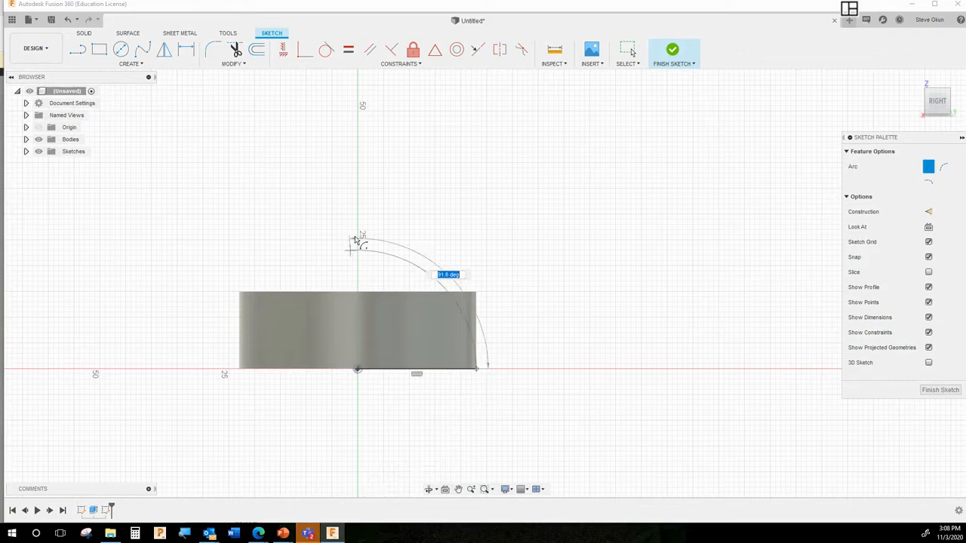
scroll(357, 242, "down", 3)
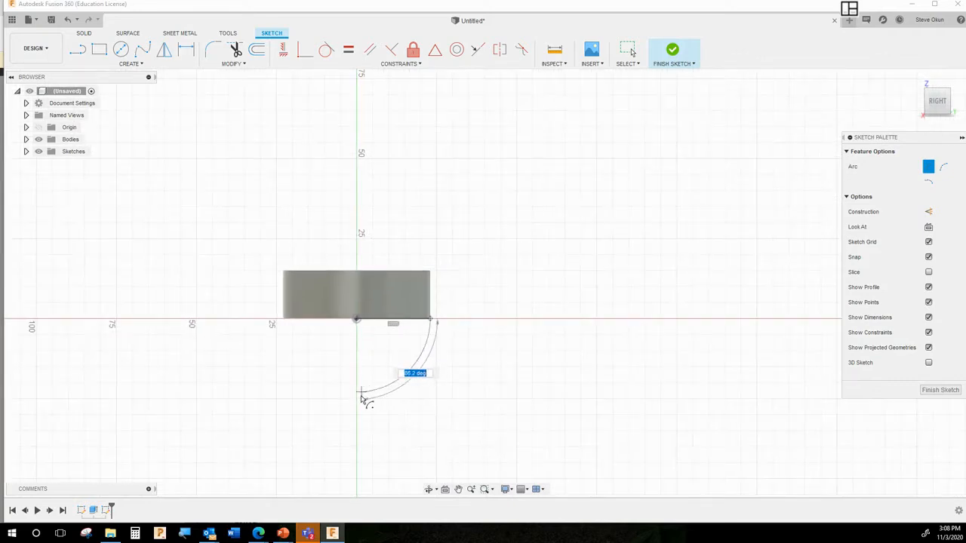
scroll(356, 394, "up", 2)
scroll(356, 396, "up", 3)
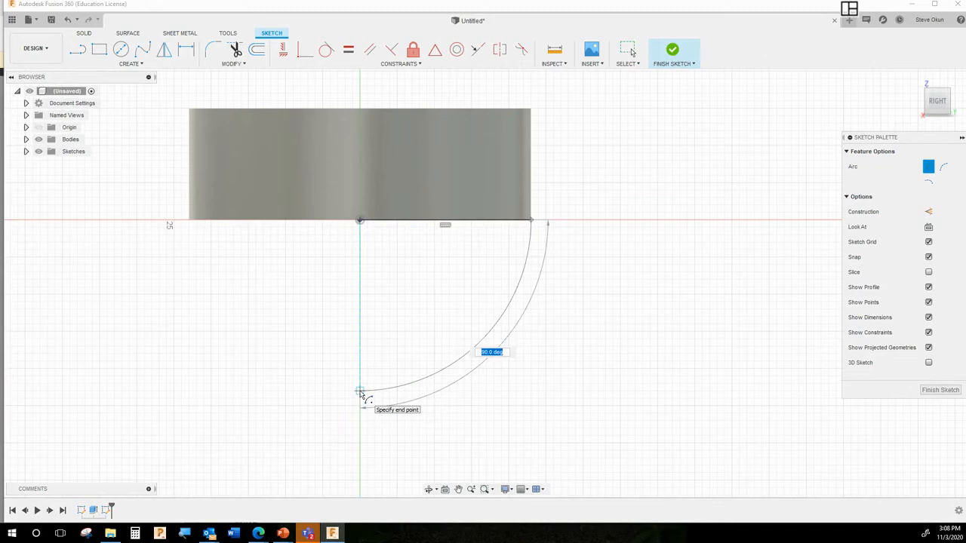
left_click(360, 393)
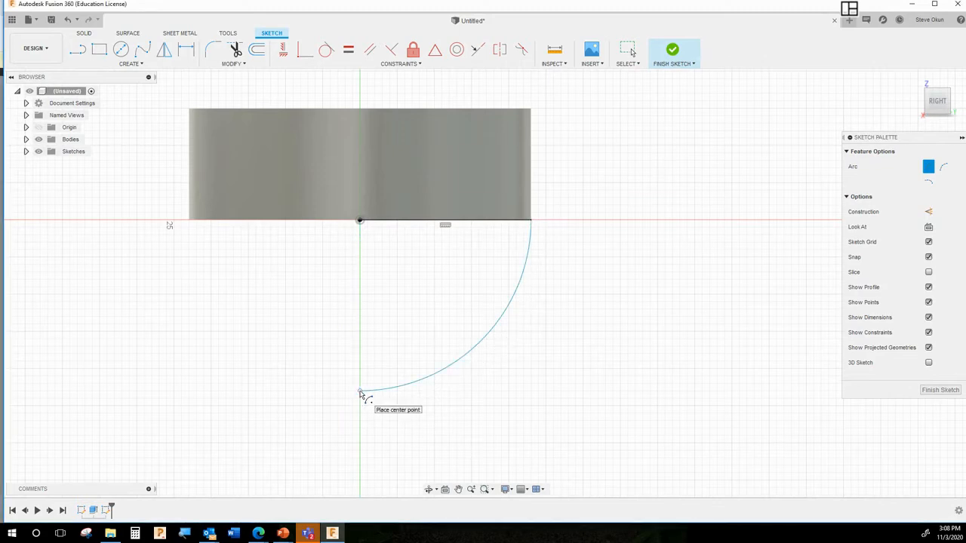
key("Escape")
key("ctrl+z")
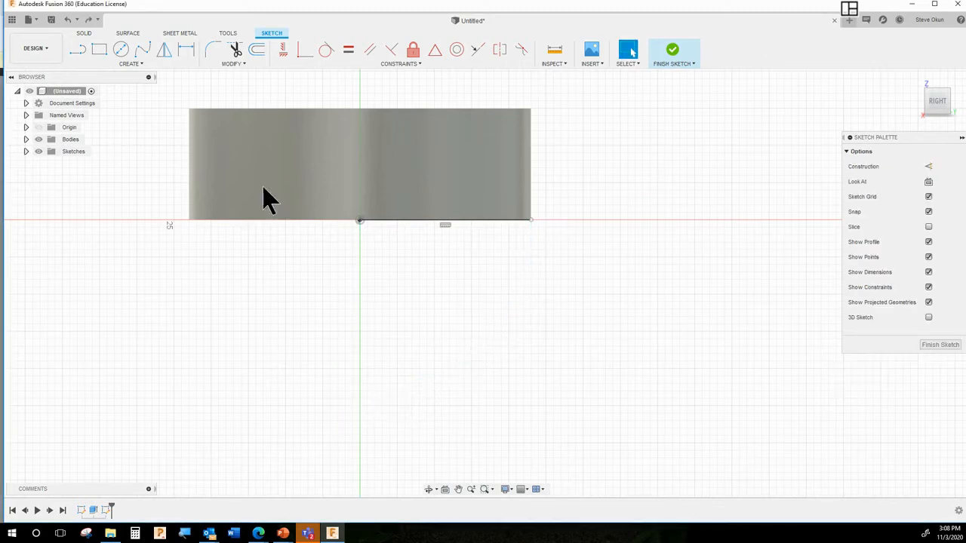
Draw a 90-degree center point arc about the origin, from the base line's outer end to the vertical axis below the cylinder
left_click(133, 64)
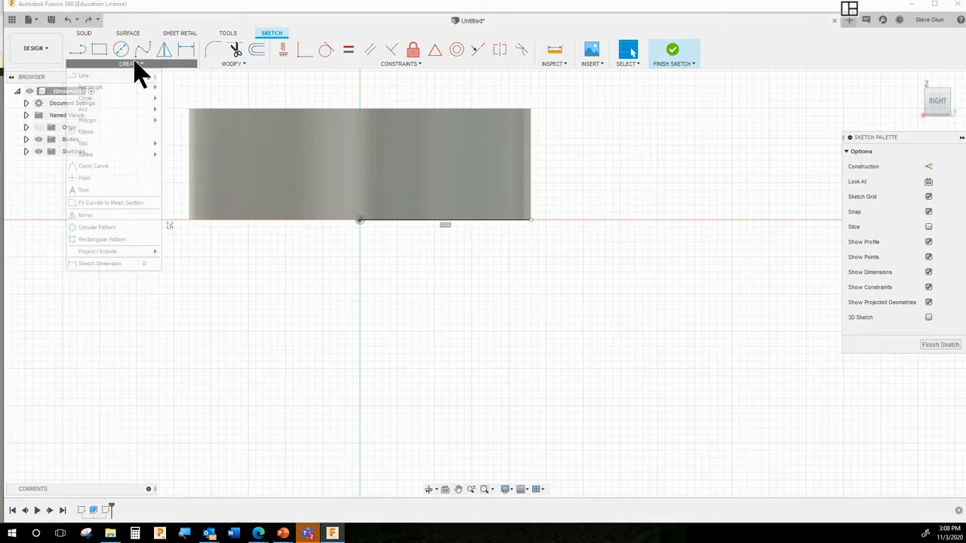
mouse_move(134, 110)
left_click(189, 126)
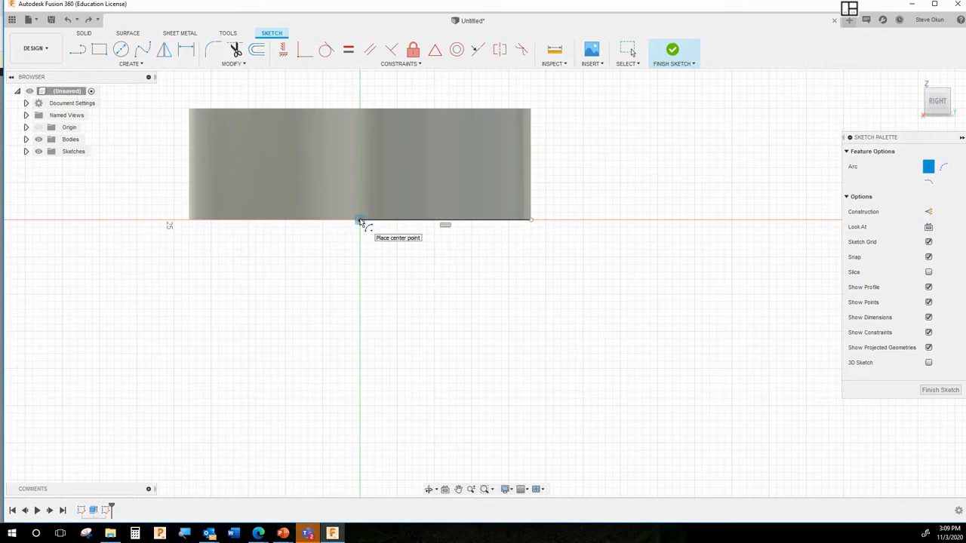
left_click(360, 221)
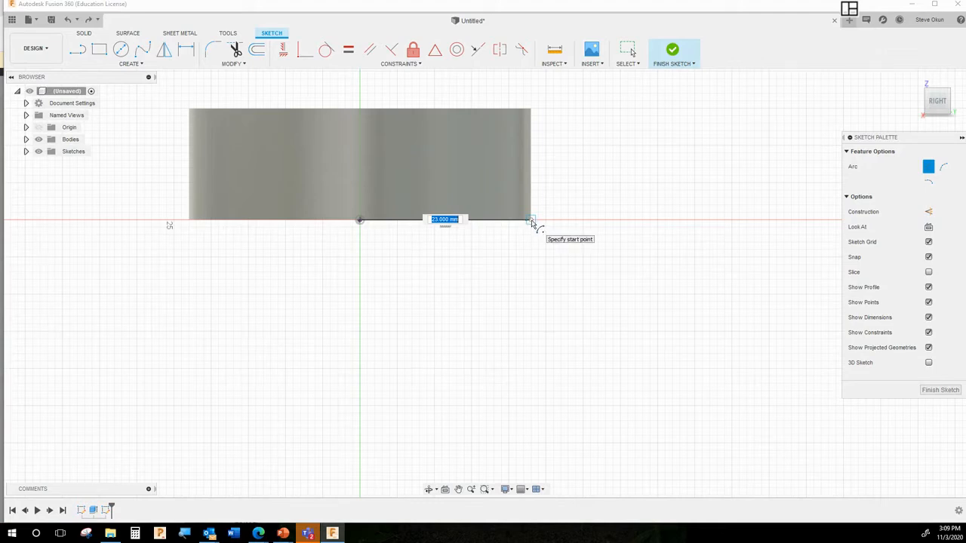
left_click(531, 222)
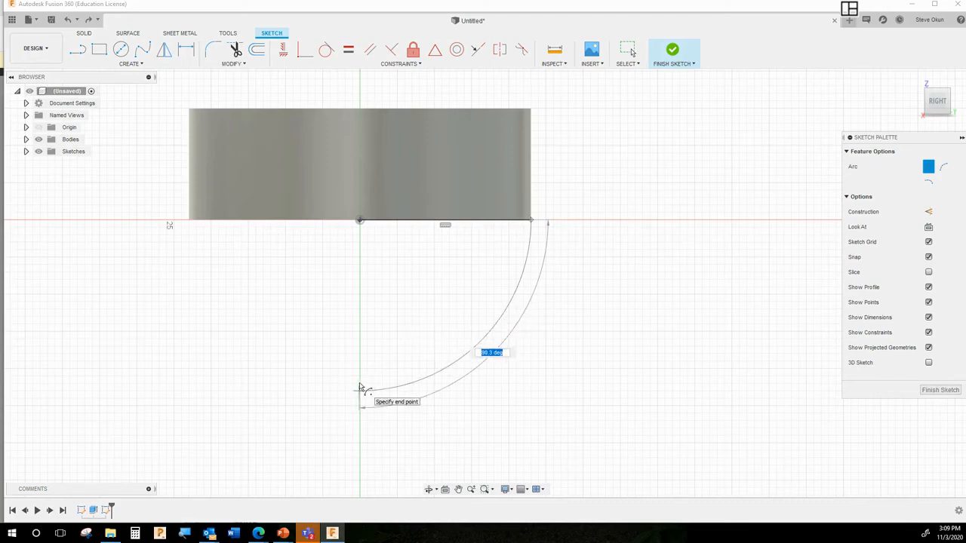
scroll(361, 390, "up", 1)
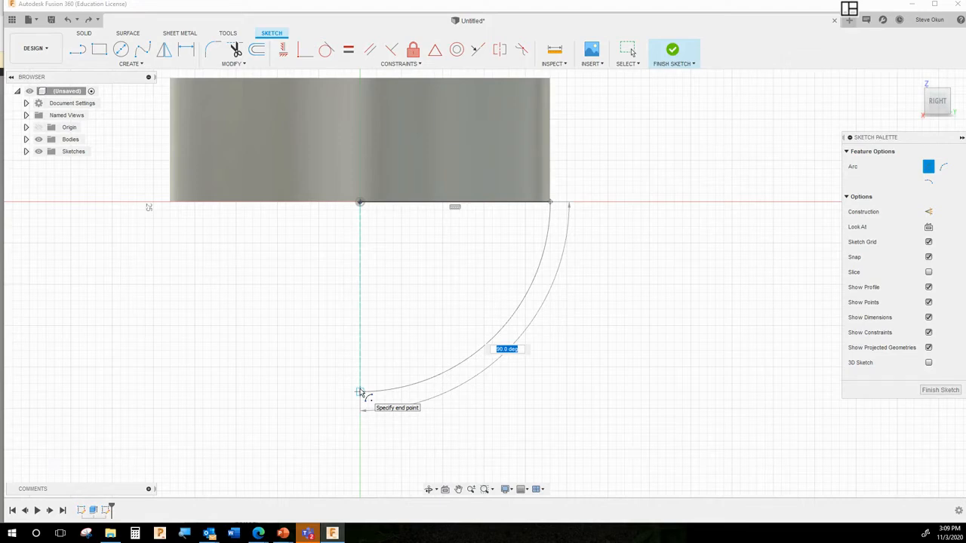
left_click(360, 392)
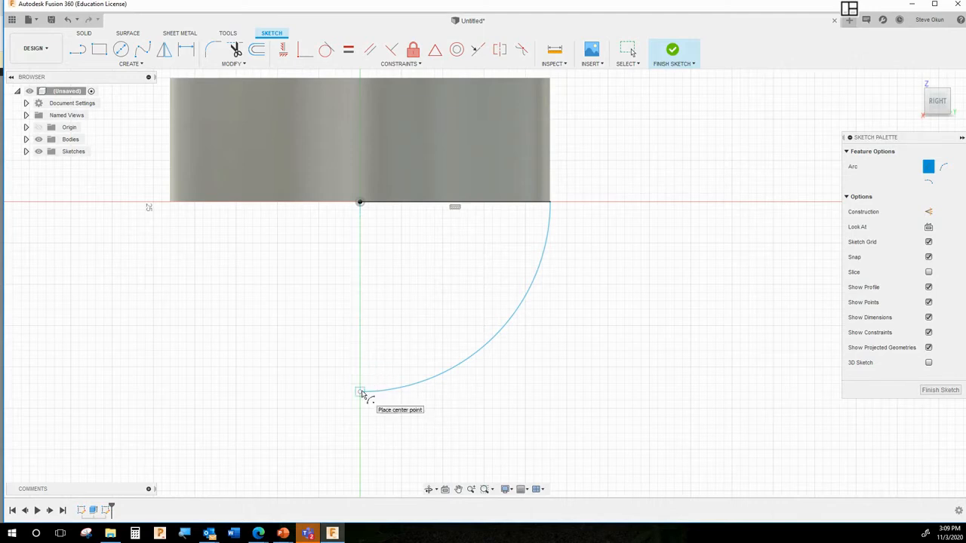
key("Escape")
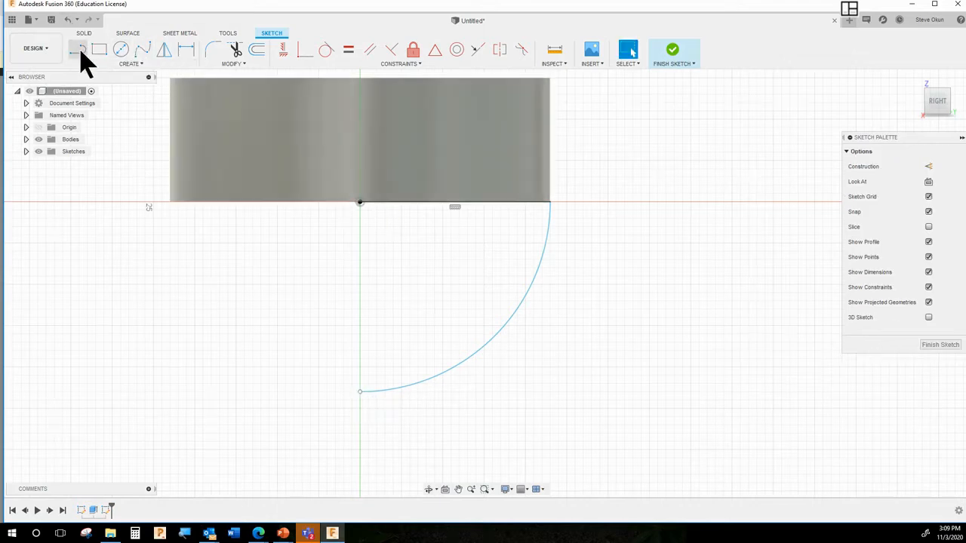
Try a vertical line from the origin down to the arc's lower endpoint, and undo it
left_click(76, 53)
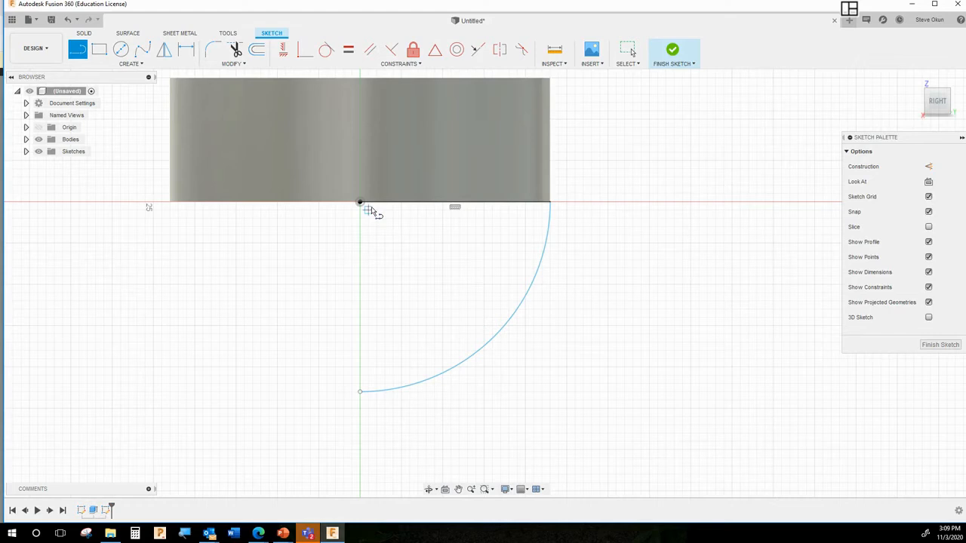
left_click(359, 203)
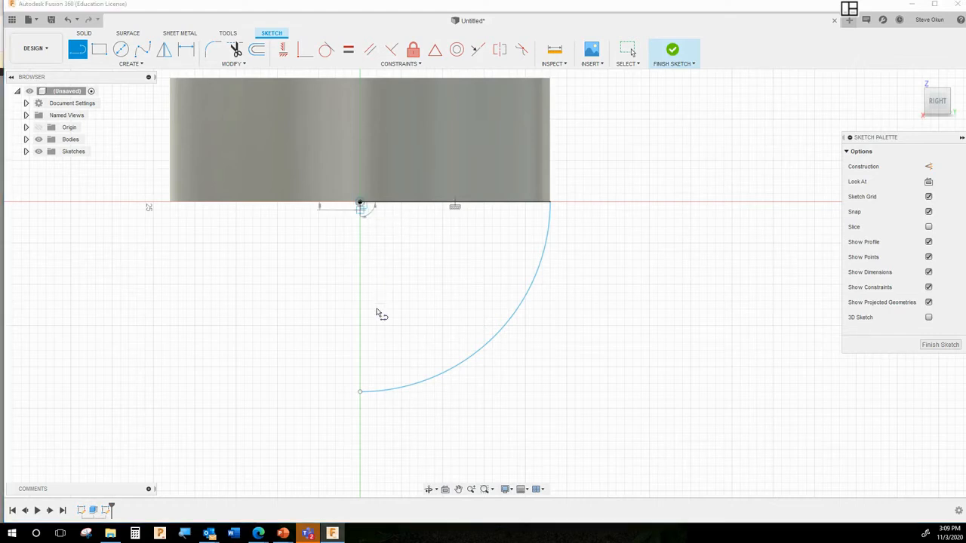
left_click(360, 393)
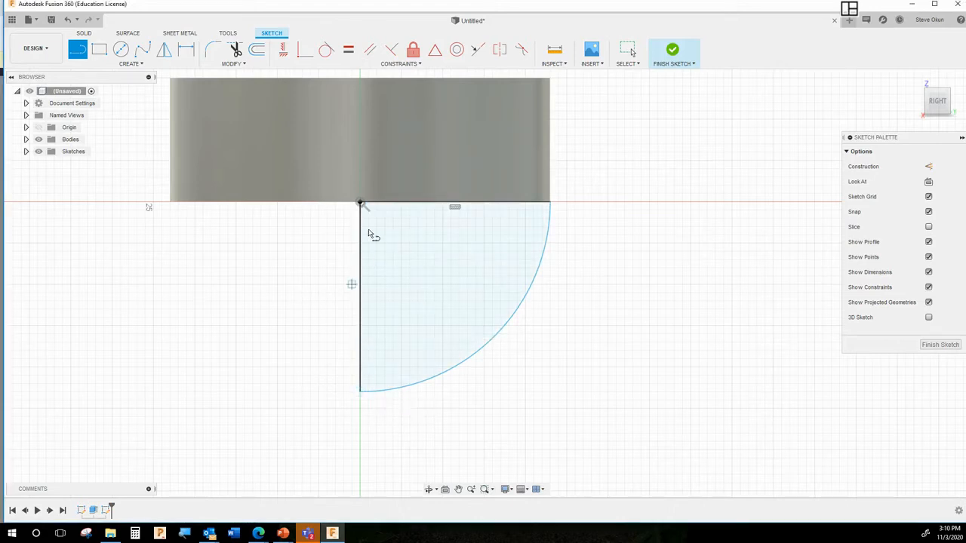
scroll(364, 215, "up", 1)
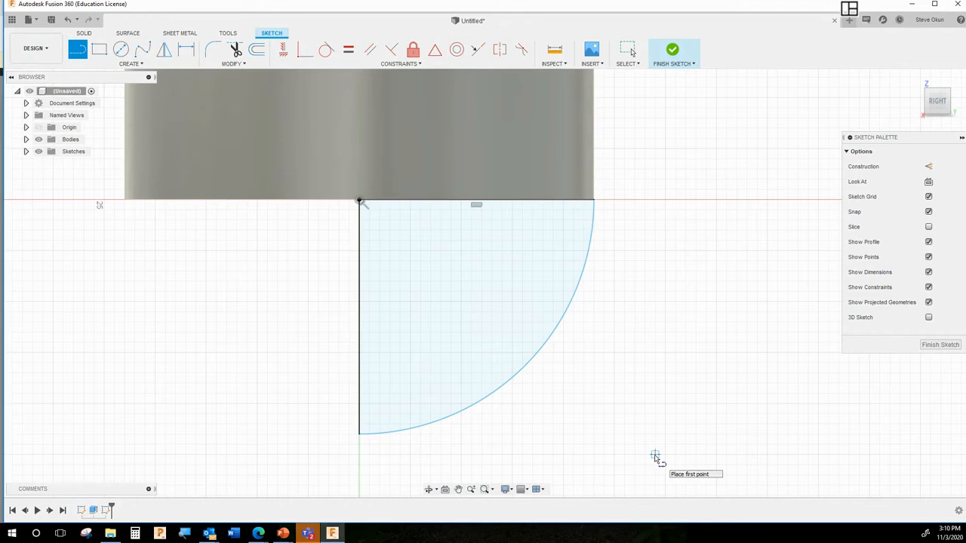
key("Escape")
key("ctrl+z")
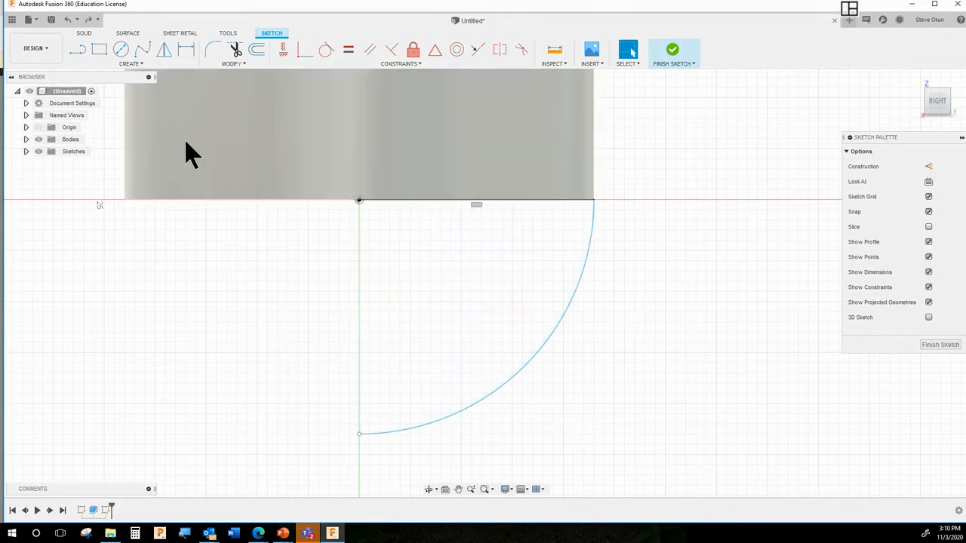
Try a 22 mm vertical line from the origin with a slanted line of about 3 mm at its lower end, and undo both
left_click(78, 50)
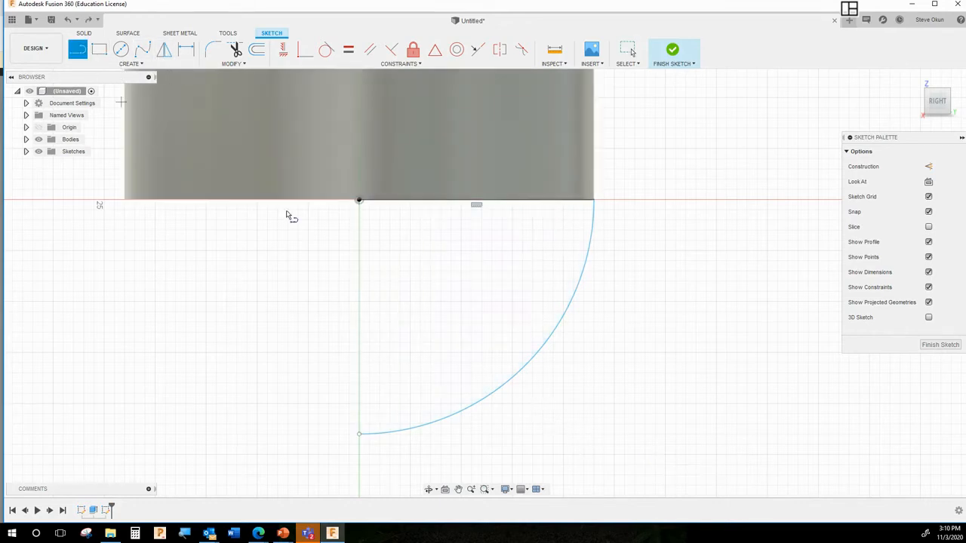
left_click(360, 201)
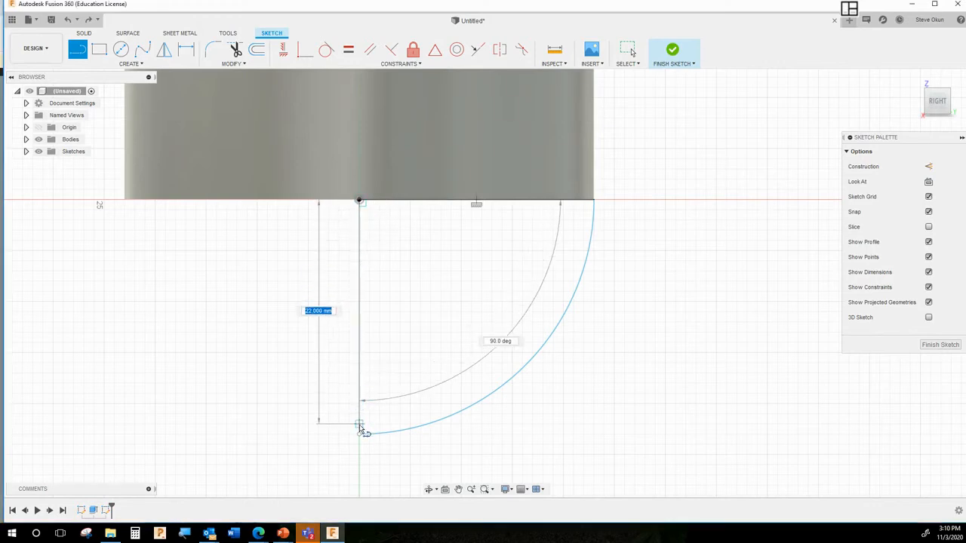
double_click(359, 424)
left_click(359, 424)
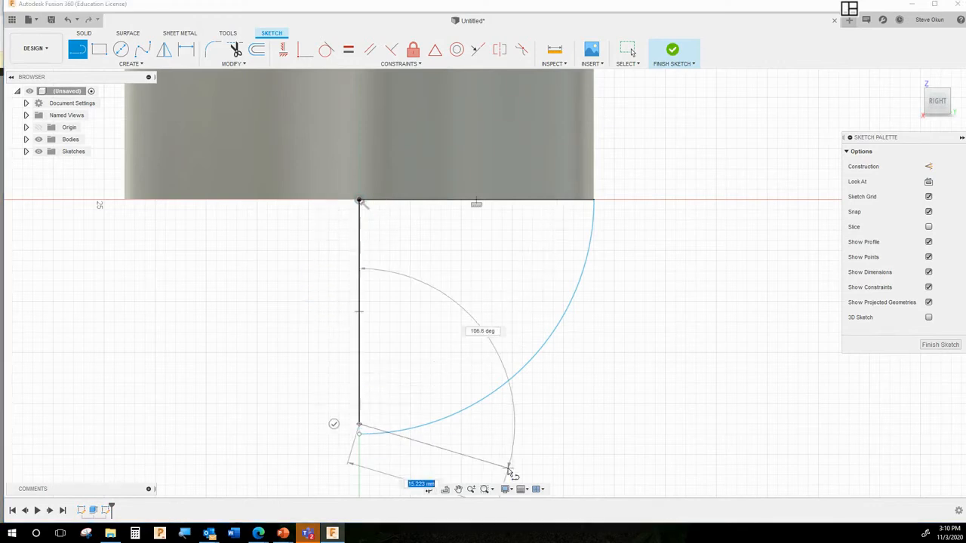
left_click(389, 420)
key("Escape")
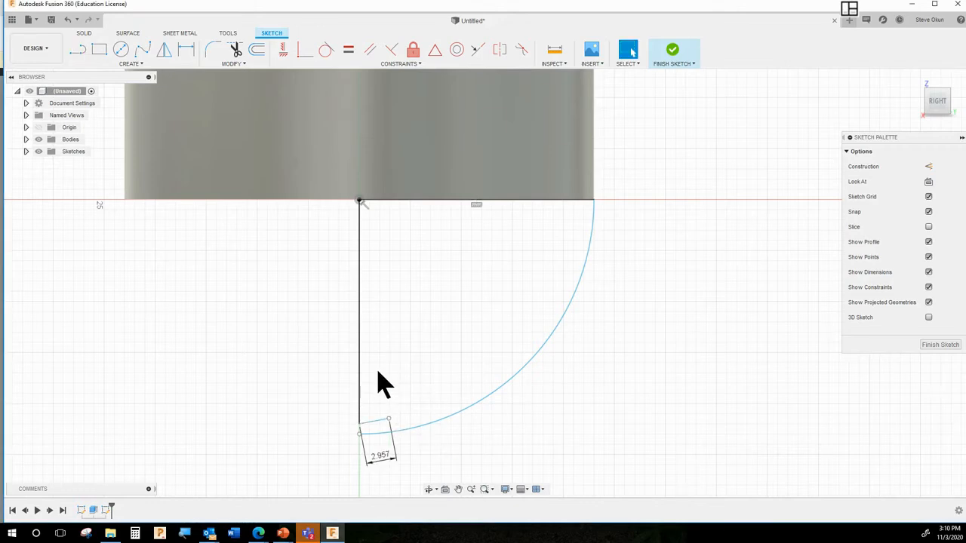
key("ctrl+z")
key("ctrl+z")
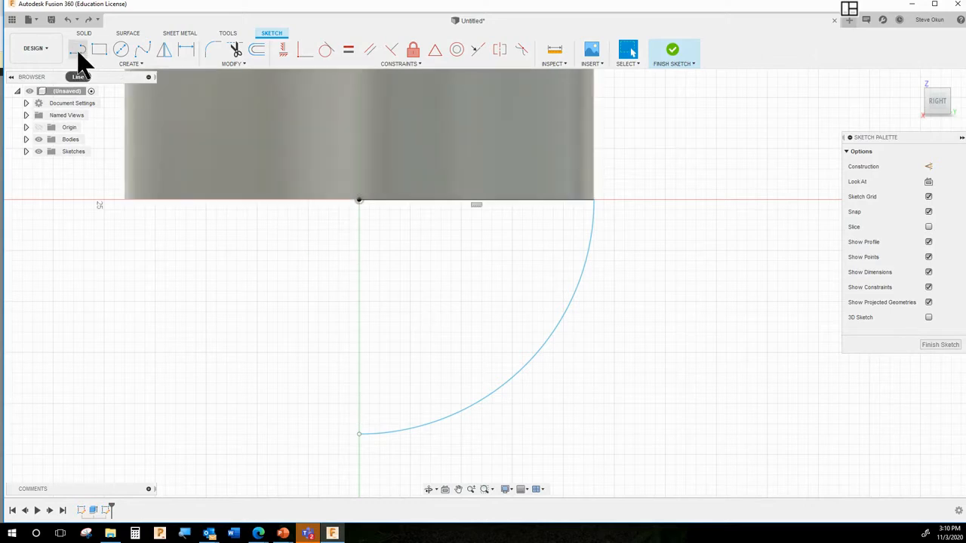
Close the quarter-circle profile with a vertical line from the origin to the arc's lower endpoint, and finish the sketch
left_click(78, 51)
left_click(360, 202)
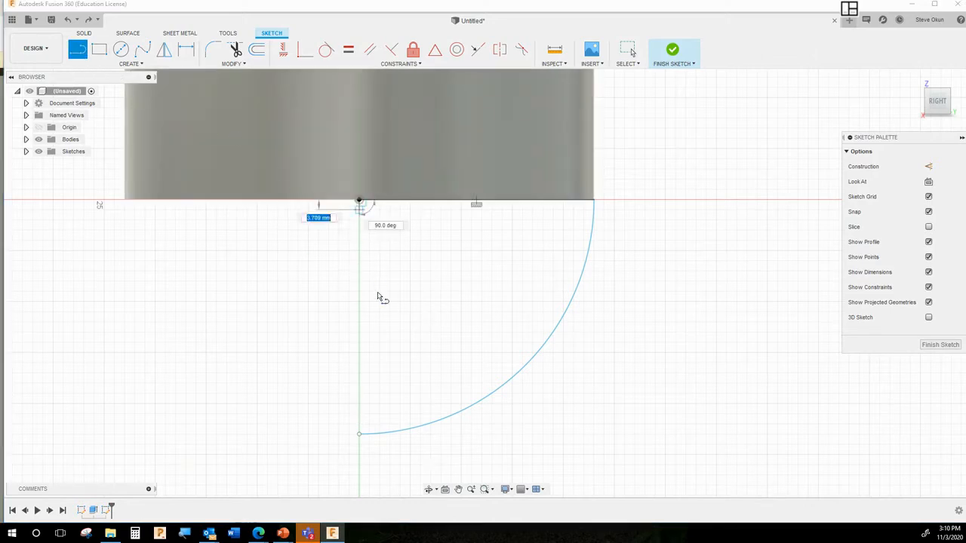
left_click(360, 435)
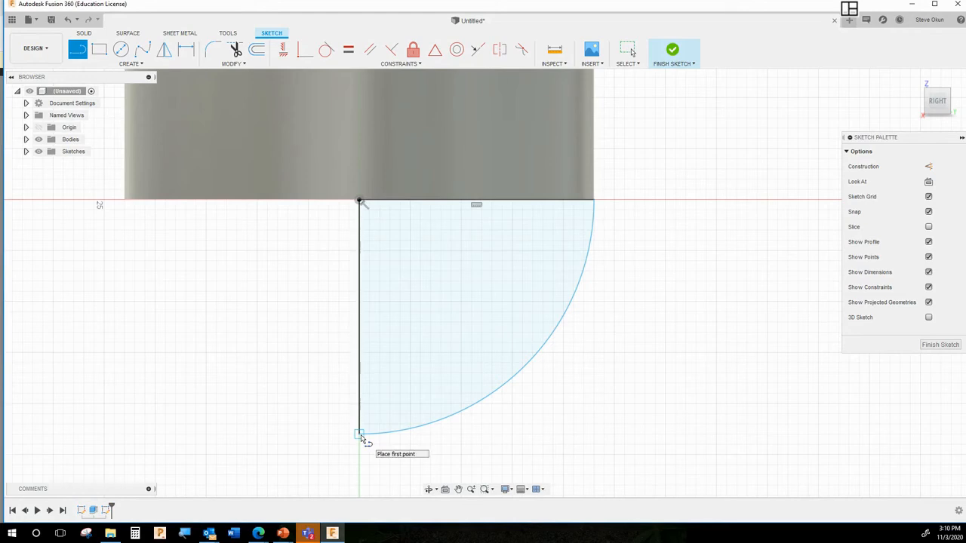
key("Escape")
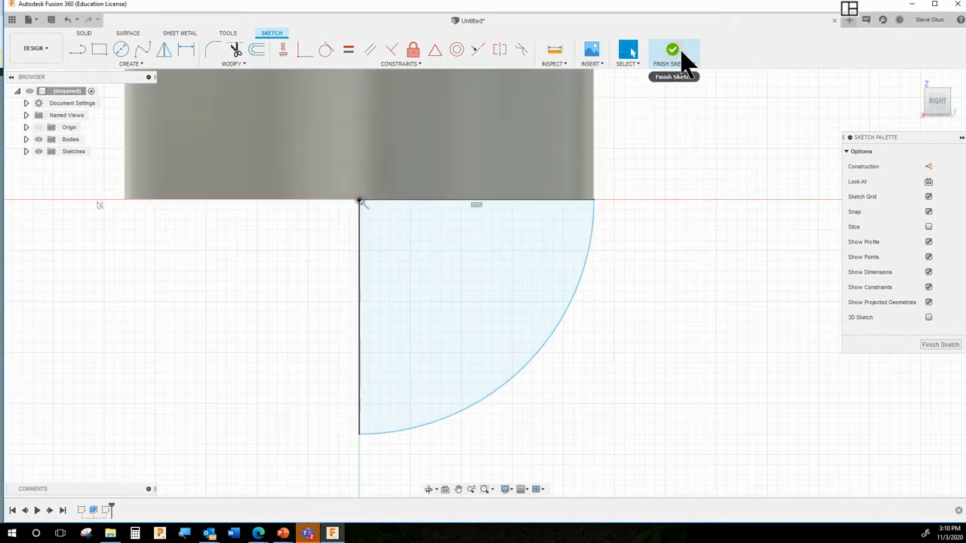
left_click(676, 55)
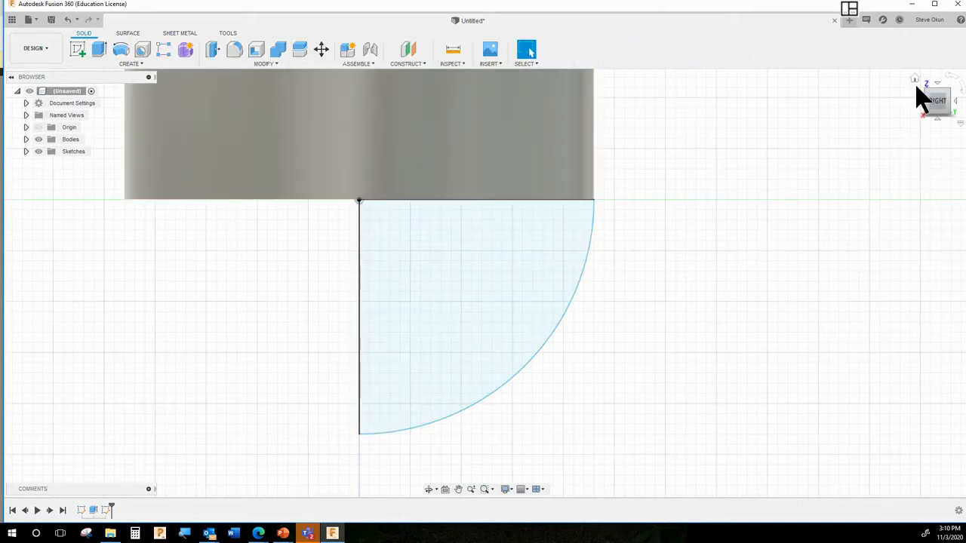
Set up a 360-degree Revolve of the quarter-circle profile about its vertical line to form a dome on the cylinder's base
left_click(914, 81)
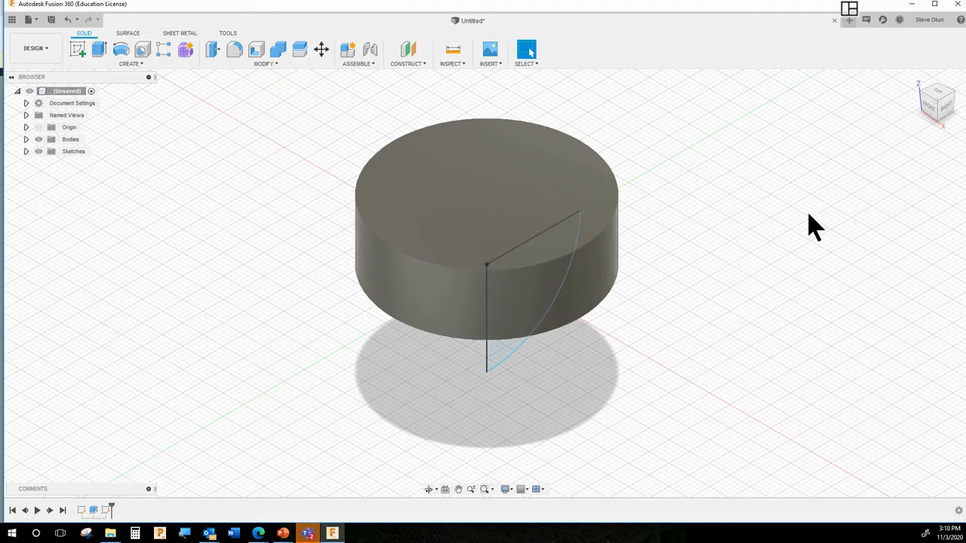
mouse_move(750, 160)
middle_mouse_down("shift")
mouse_move(694, 131)
mouse_move(644, 129)
mouse_move(660, 106)
mouse_move(705, 92)
mouse_move(688, 88)
mouse_move(695, 47)
mouse_move(702, 69)
mouse_move(695, 9)
mouse_move(759, 143)
middle_mouse_up("shift")
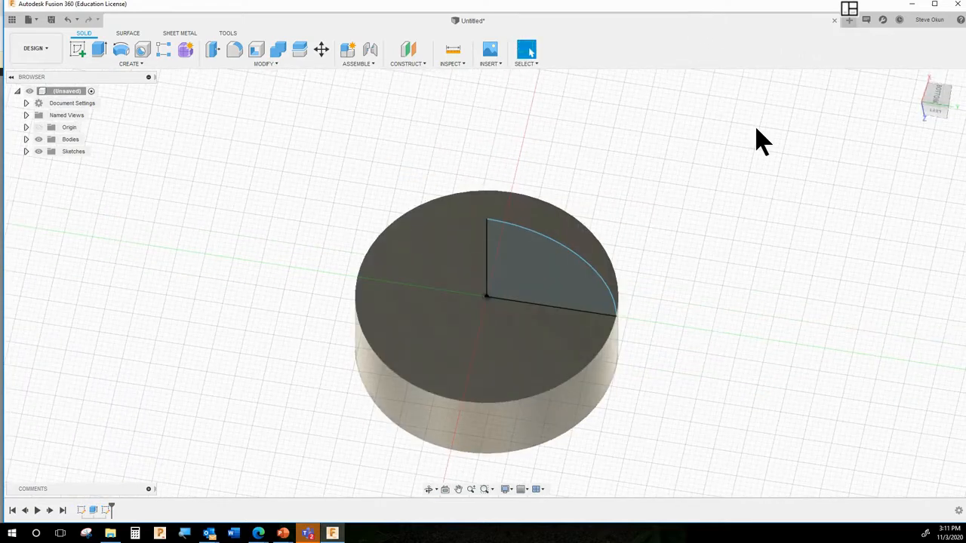
mouse_move(739, 198)
middle_mouse_down("shift")
mouse_move(757, 168)
mouse_move(738, 164)
mouse_move(712, 177)
middle_mouse_up("shift")
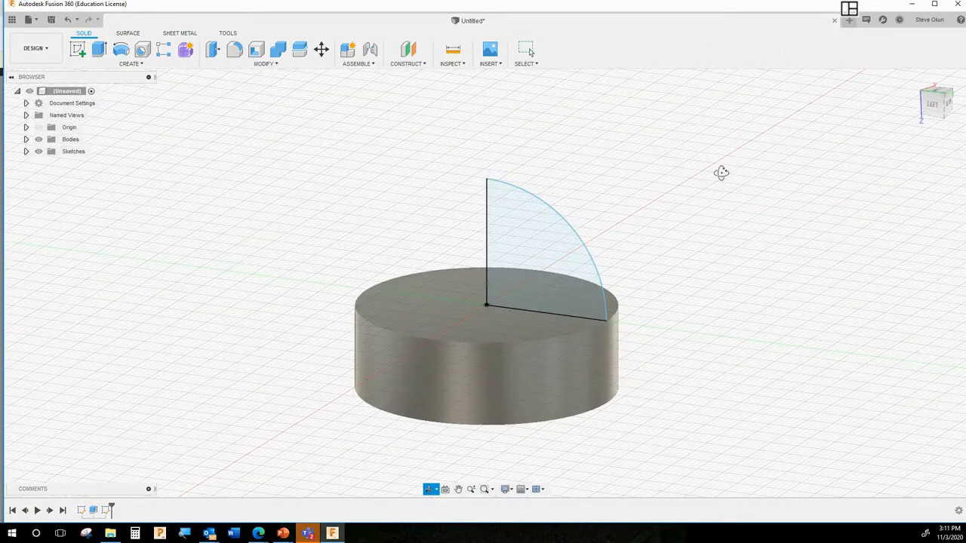
key("Escape")
mouse_move(702, 222)
middle_mouse_down("shift")
mouse_move(705, 203)
mouse_move(710, 222)
middle_mouse_up("shift")
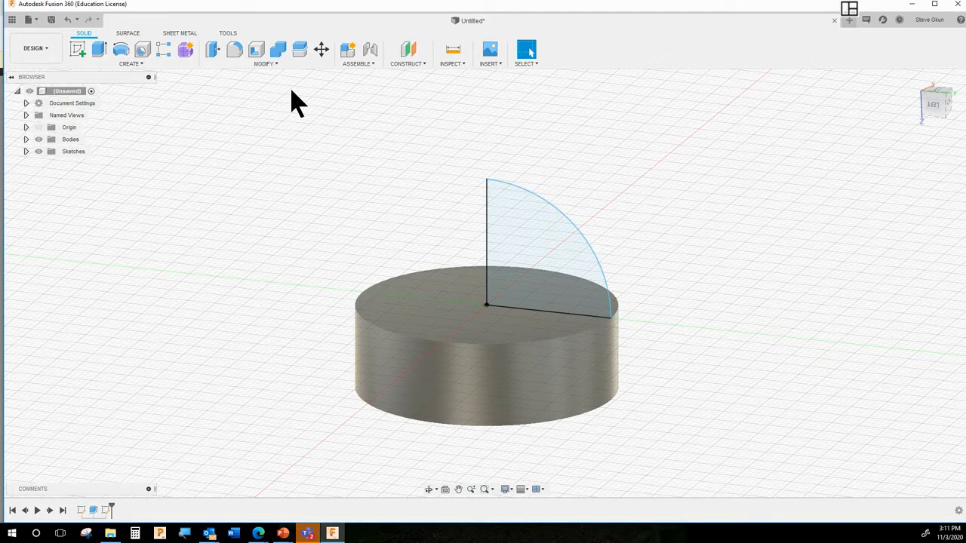
left_click(139, 65)
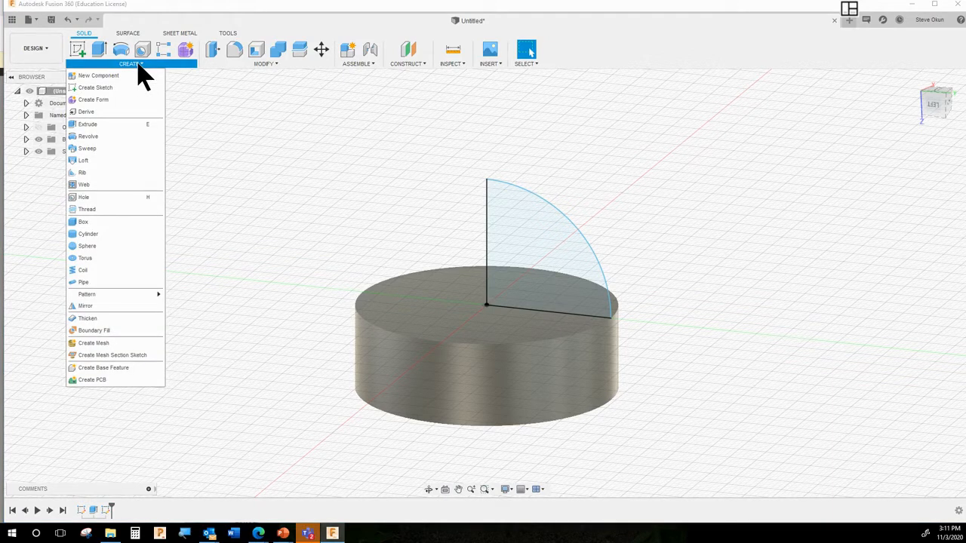
left_click(88, 137)
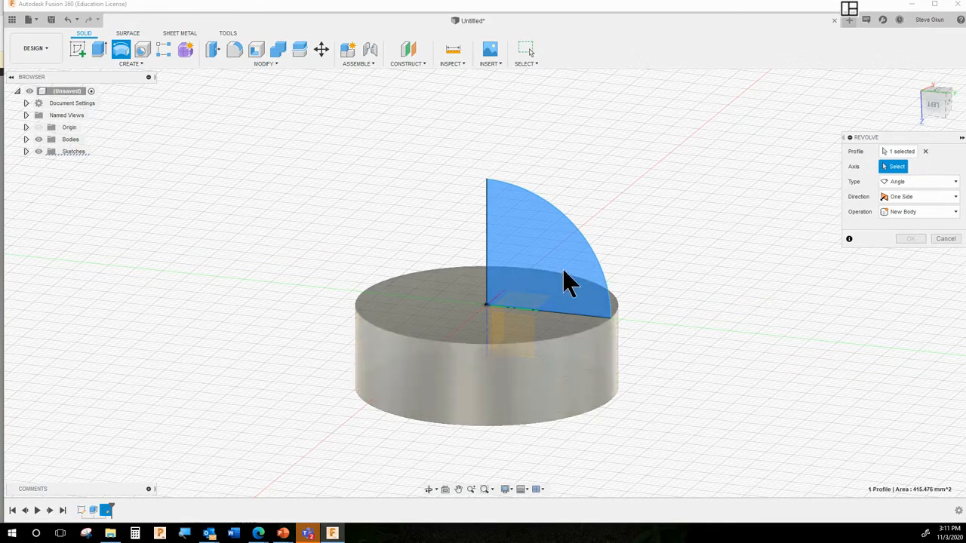
left_click(926, 152)
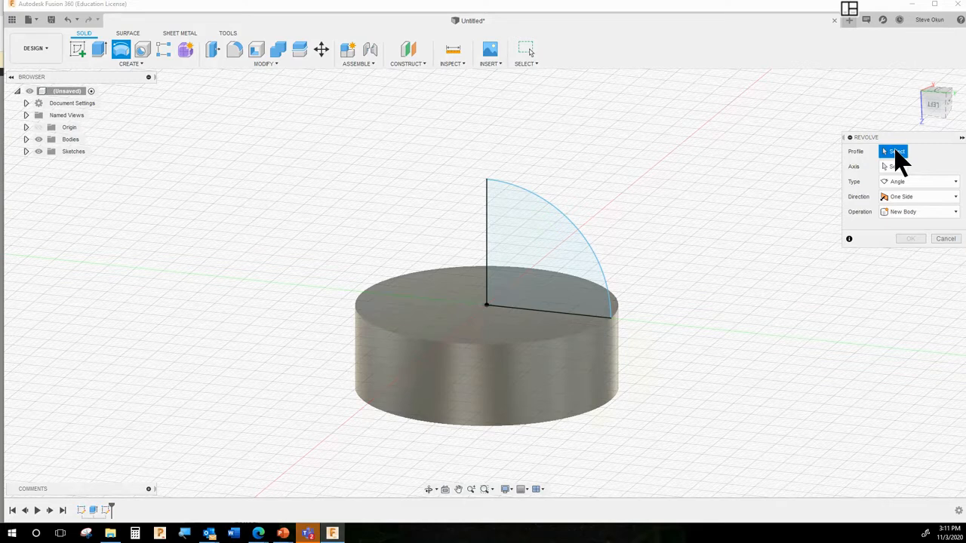
left_click(568, 289)
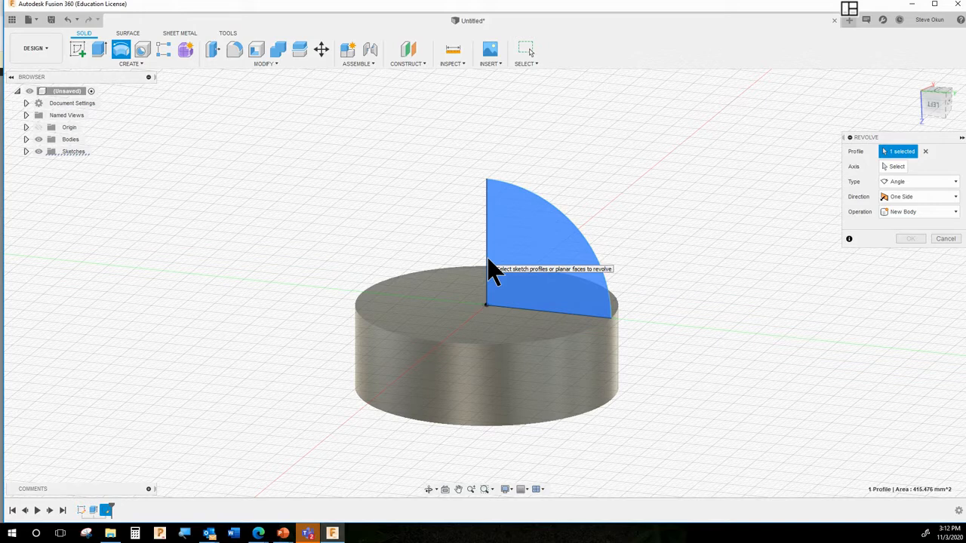
left_click(897, 166)
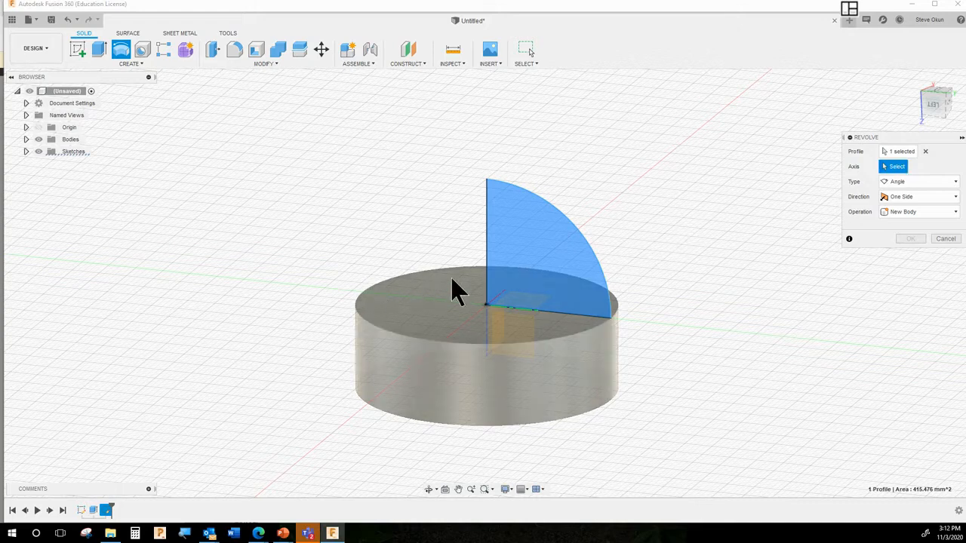
scroll(485, 266, "up", 3)
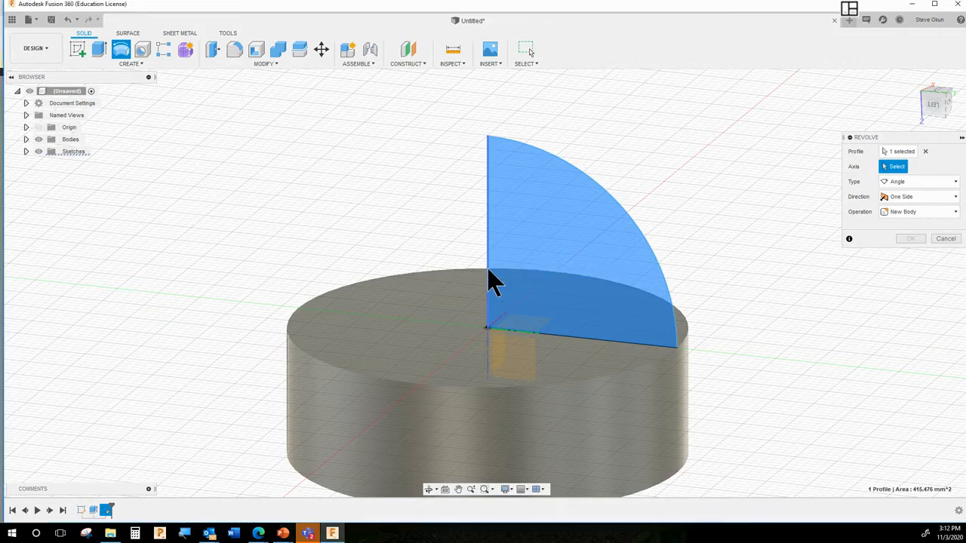
left_click(489, 271)
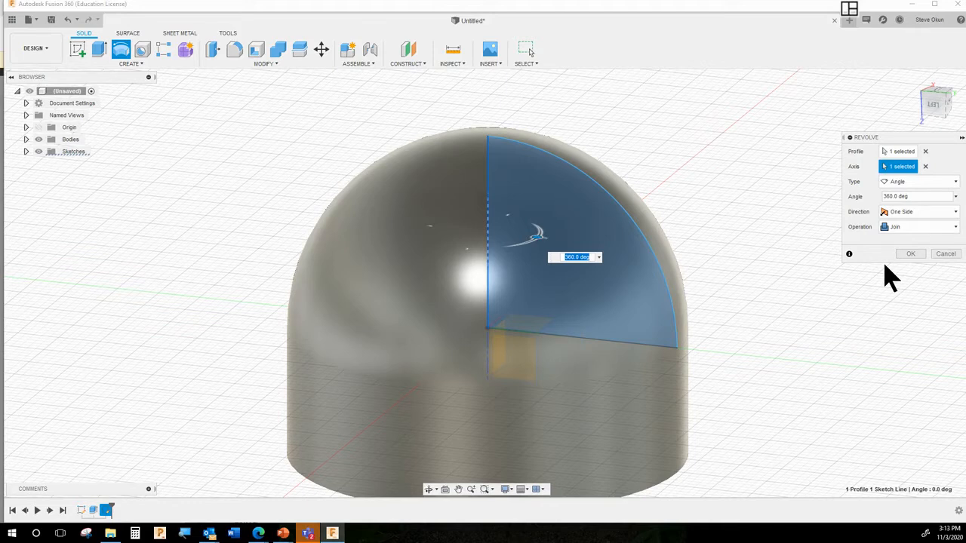
Complete the 360-degree Revolve with type Angle, direction One Side and operation Join, merging the dome with the cylinder
left_click(905, 184)
left_click(905, 184)
left_click(905, 186)
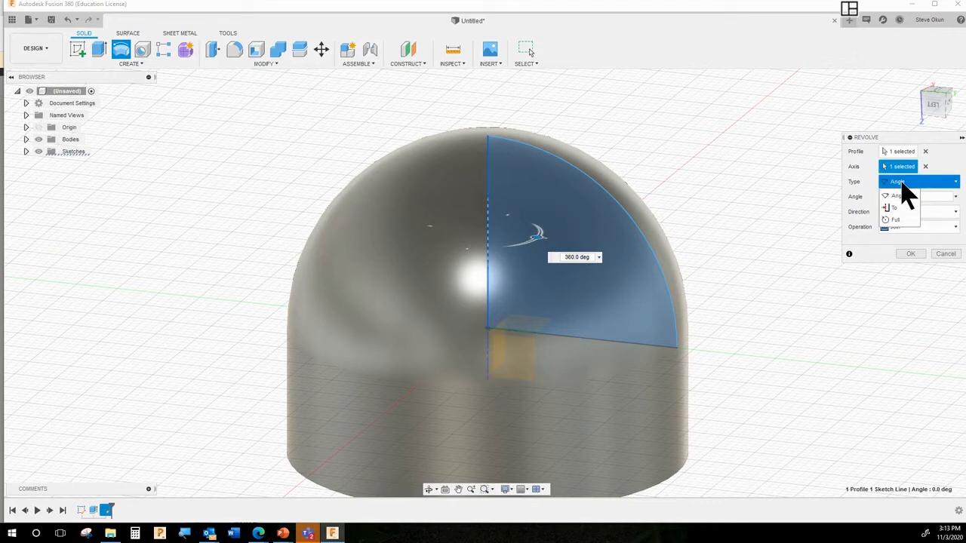
left_click(906, 196)
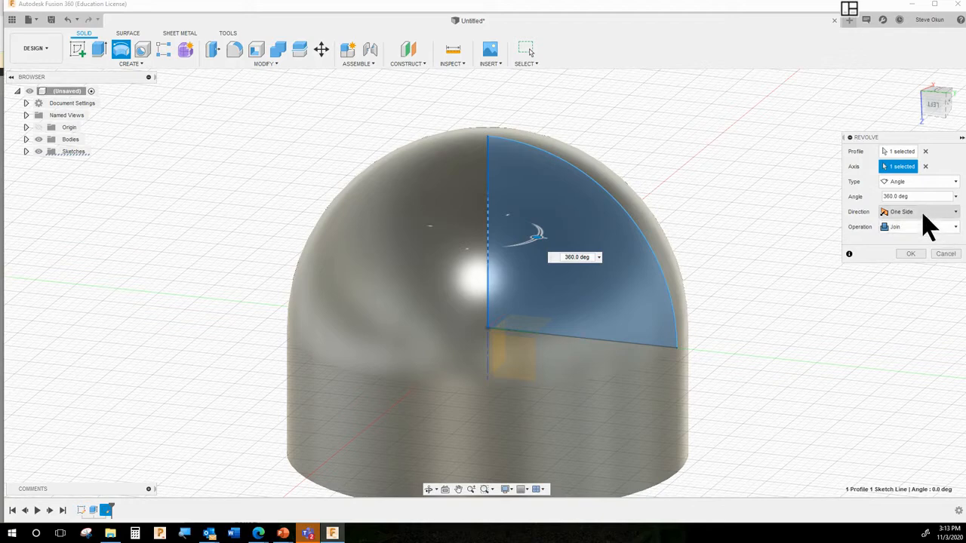
left_click(922, 212)
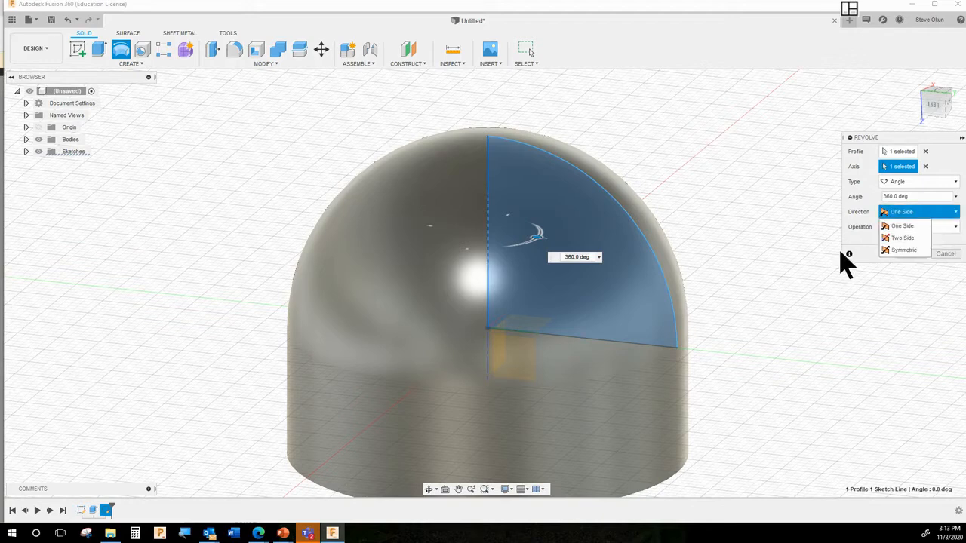
left_click(865, 216)
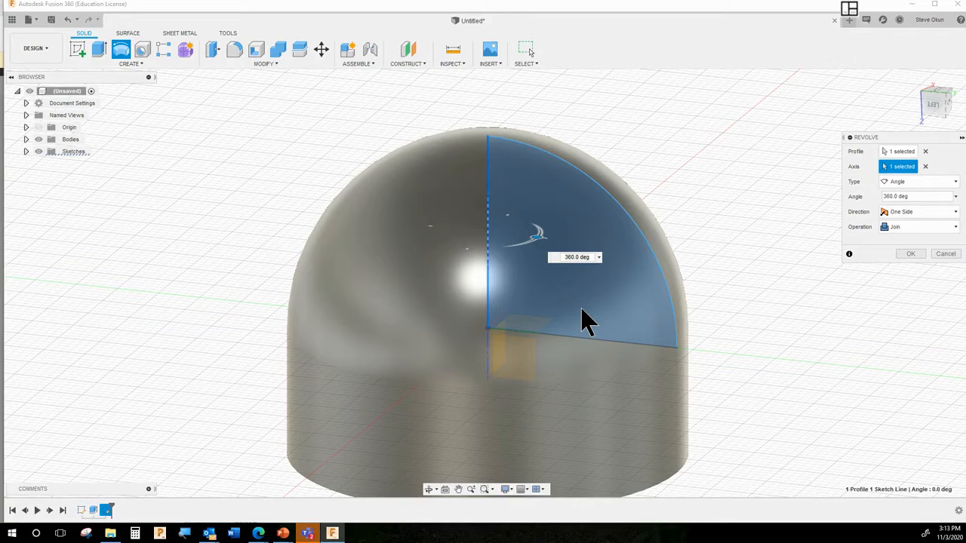
left_click(894, 229)
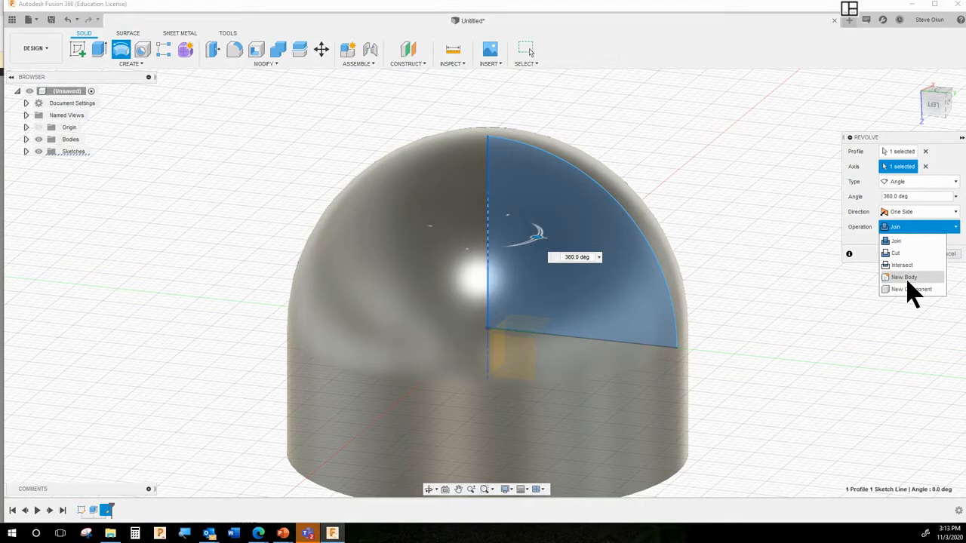
left_click(903, 241)
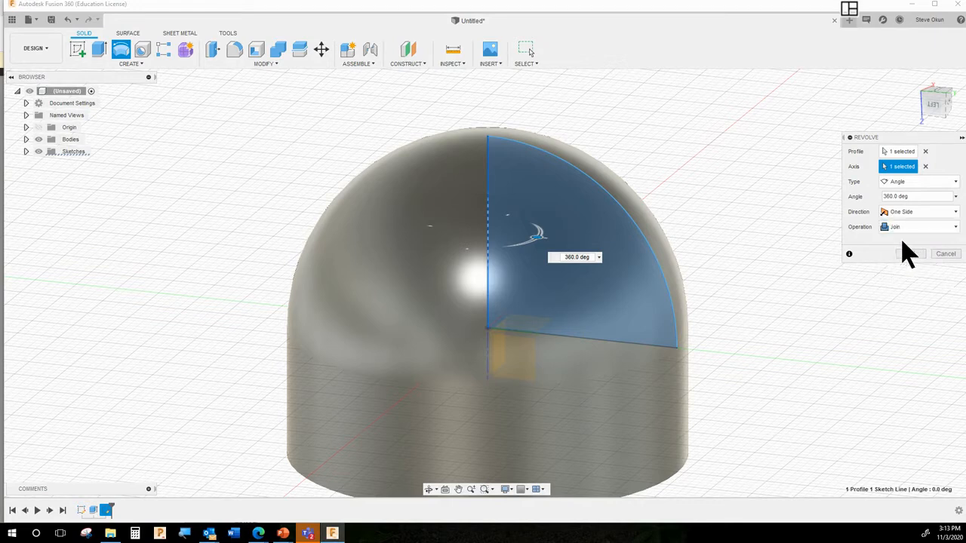
left_click(914, 255)
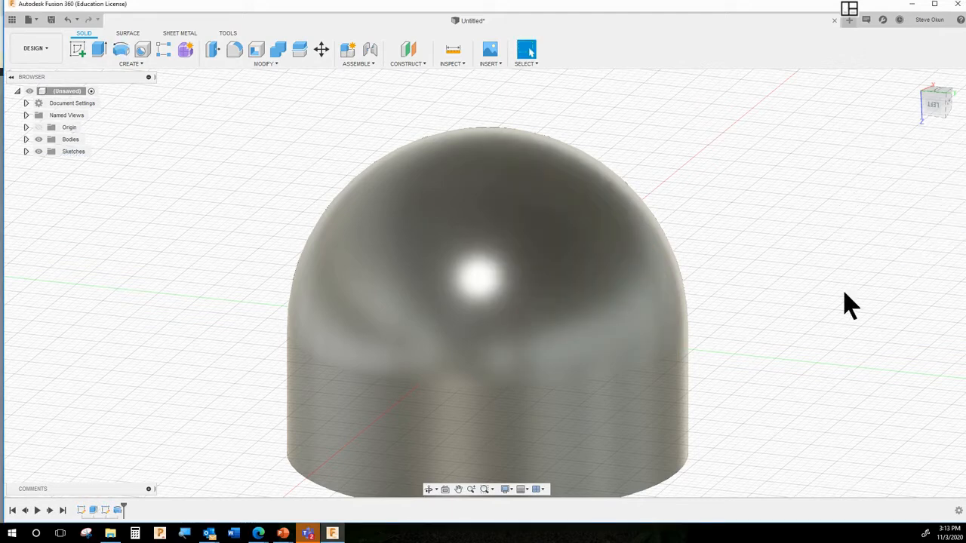
Set the visual style to Shaded with Visible Edges Only
left_click(505, 489)
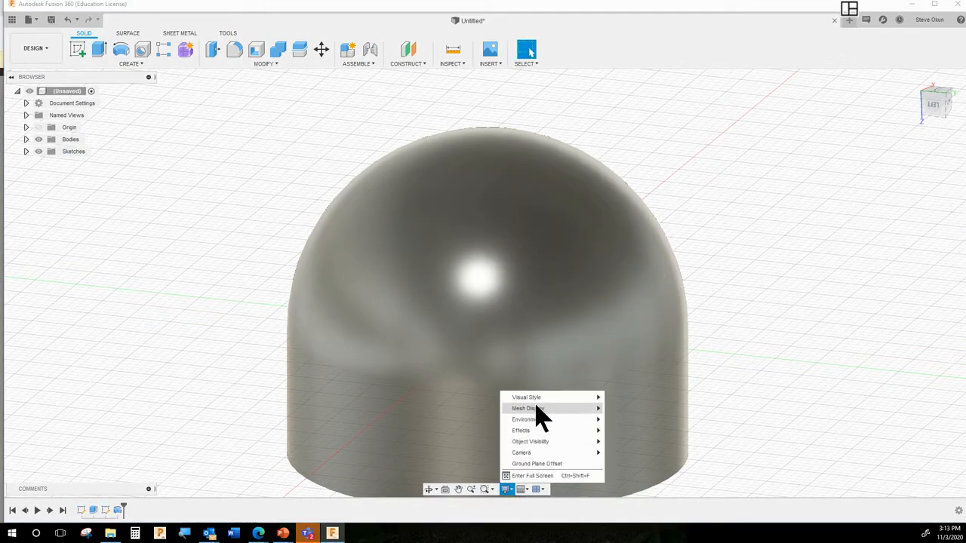
mouse_move(544, 405)
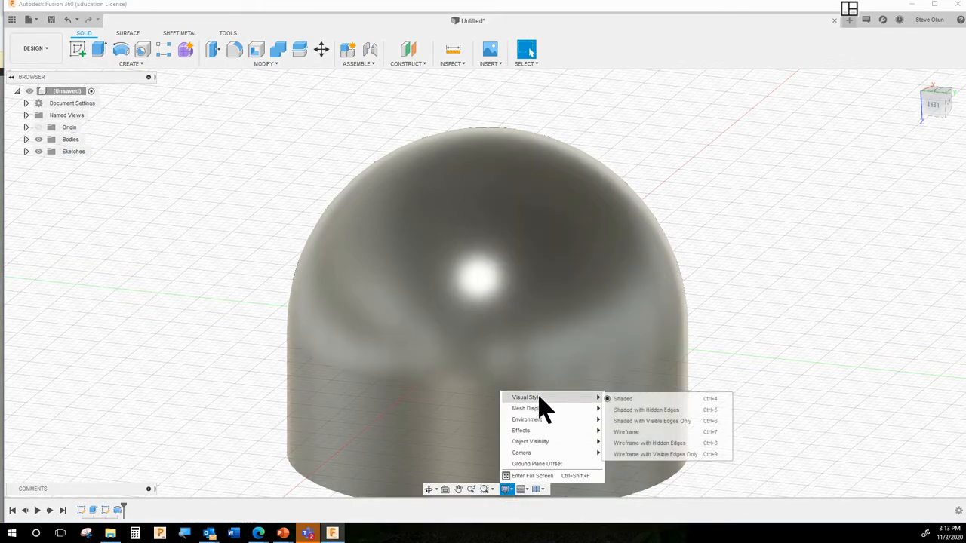
left_click(640, 423)
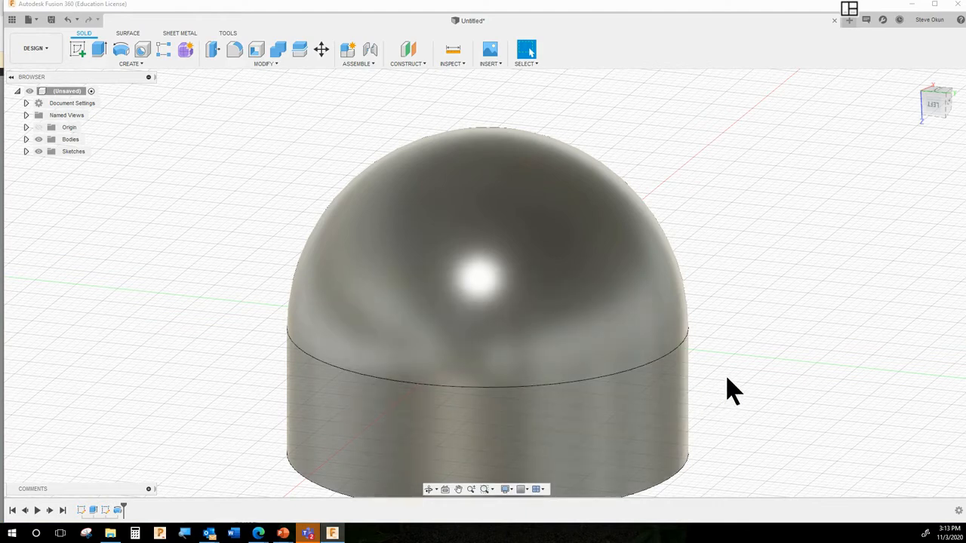
scroll(732, 391, "down", 1)
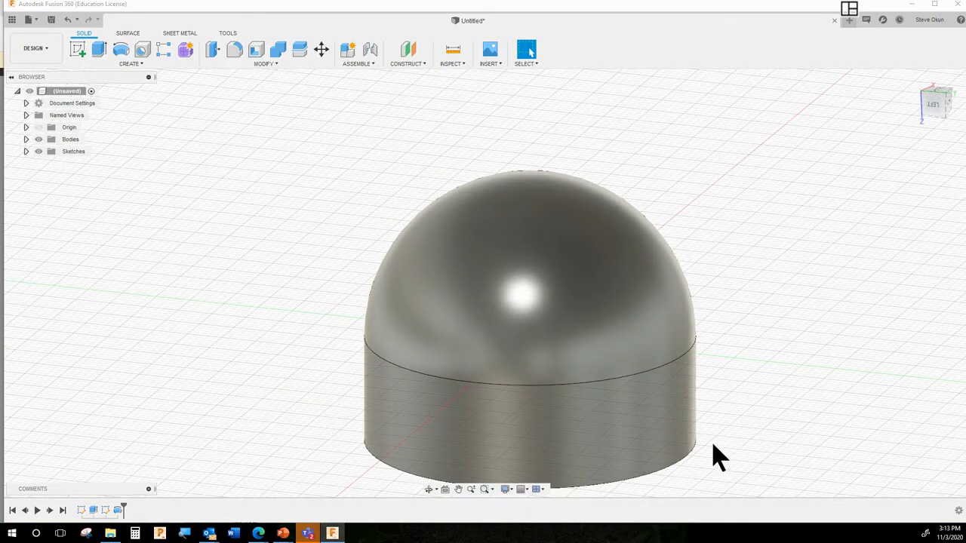
scroll(715, 456, "down", 1)
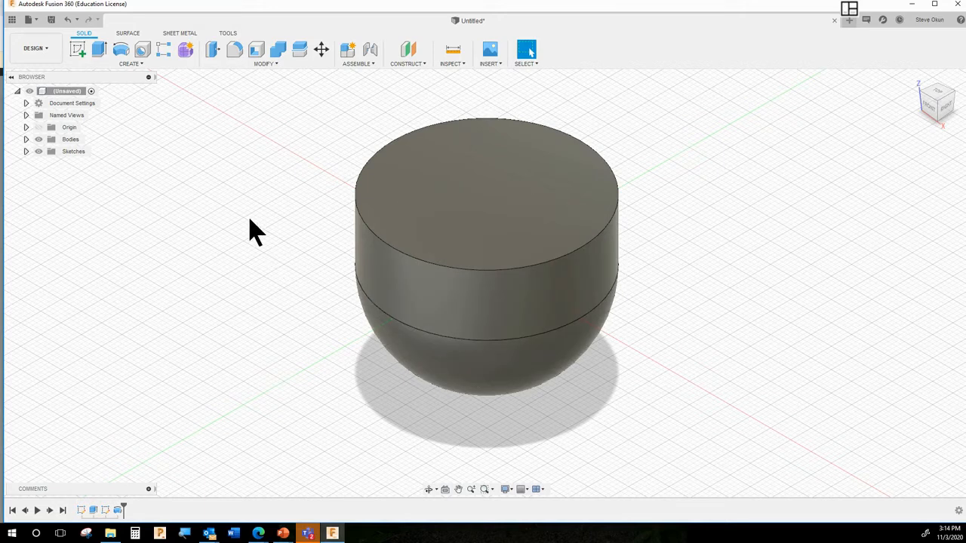
Shell the bowl through its flat circular top face with an inside thickness of 2.5 mm
left_click(257, 65)
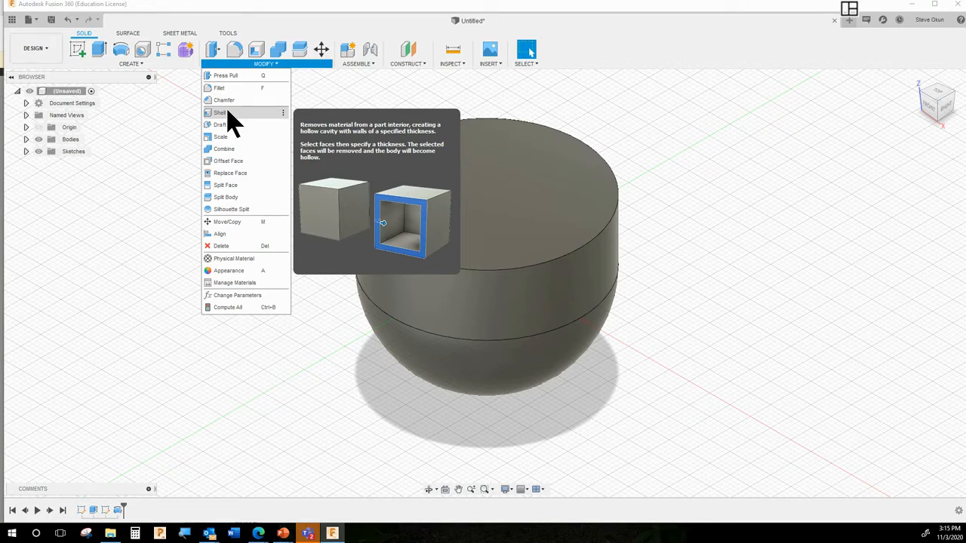
left_click(220, 113)
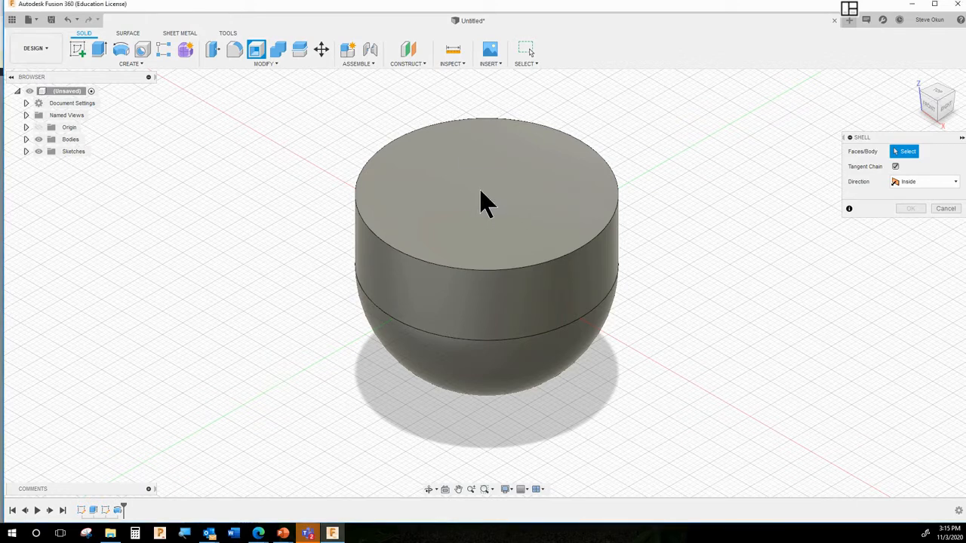
left_click(483, 202)
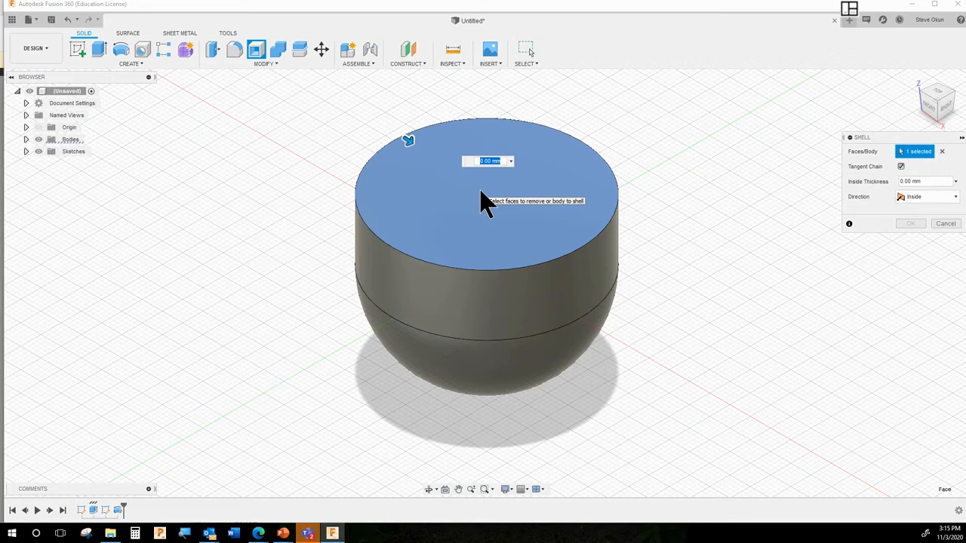
type("2.5")
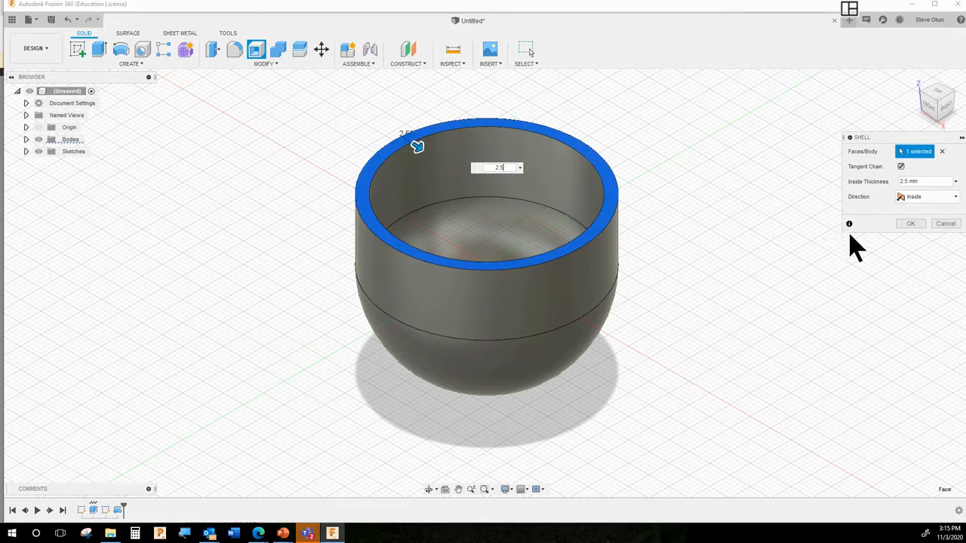
left_click(911, 201)
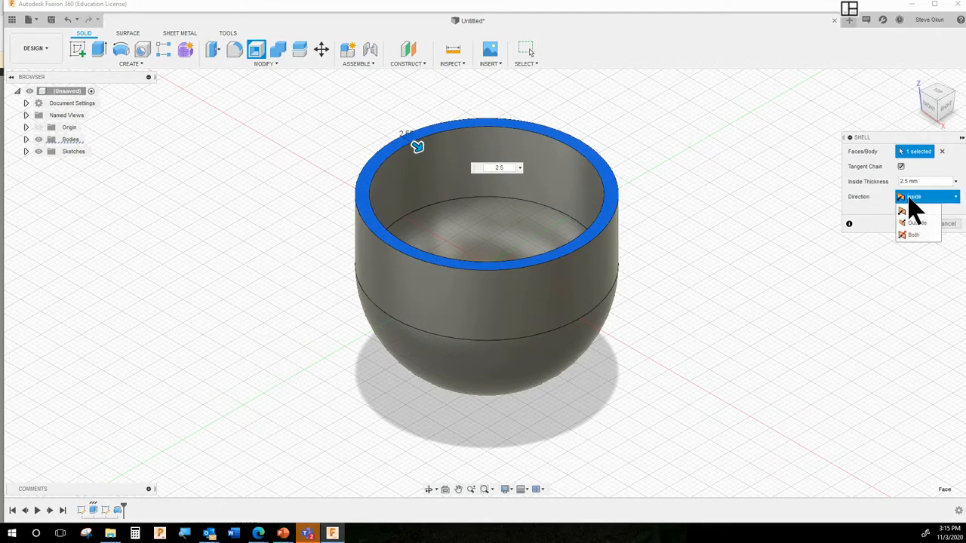
left_click(910, 202)
left_click(927, 198)
left_click(876, 206)
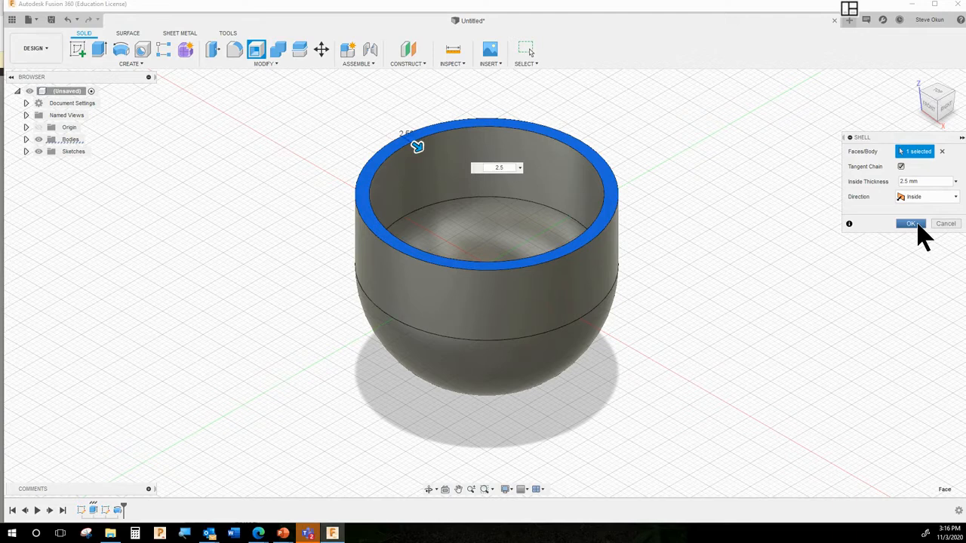
left_click(912, 224)
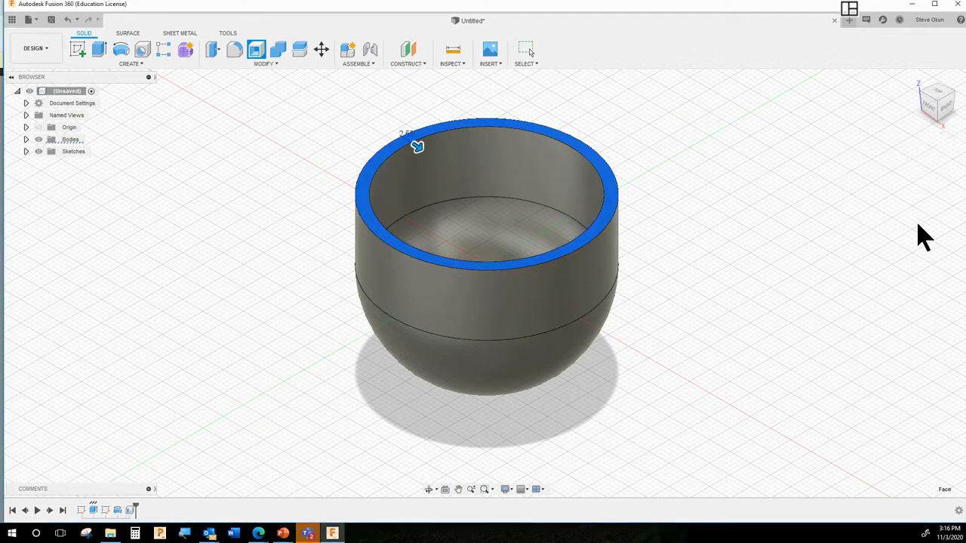
Try the Shaded visual style on the hollow bowl and restore Shaded with Visible Edges Only
middle_click_drag(819, 224, 800, 278, "shift")
middle_click_drag(749, 247, 747, 205, "shift")
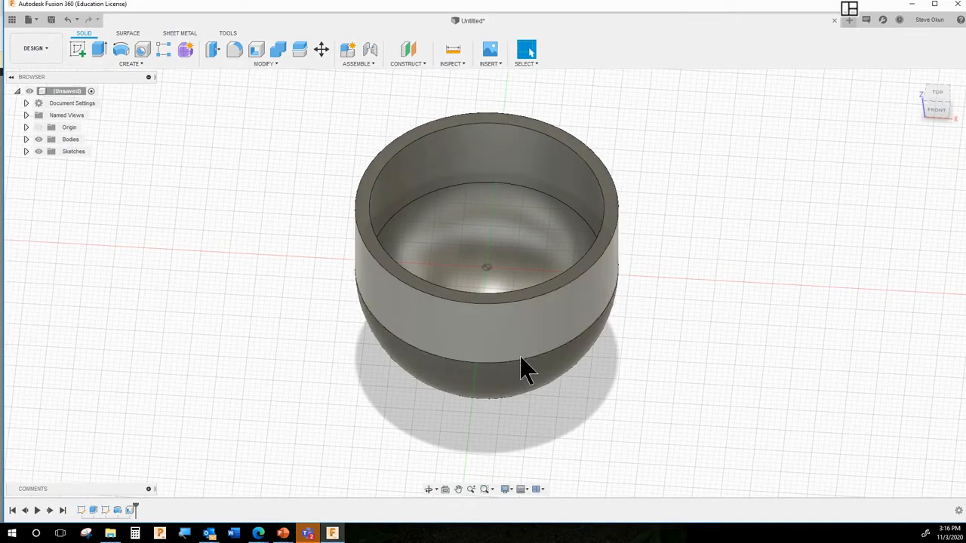
left_click(506, 489)
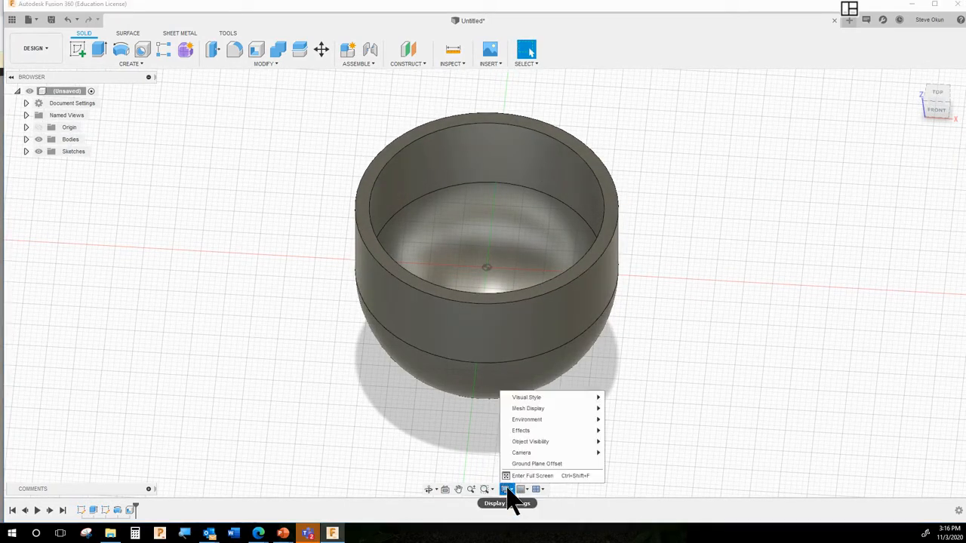
mouse_move(570, 399)
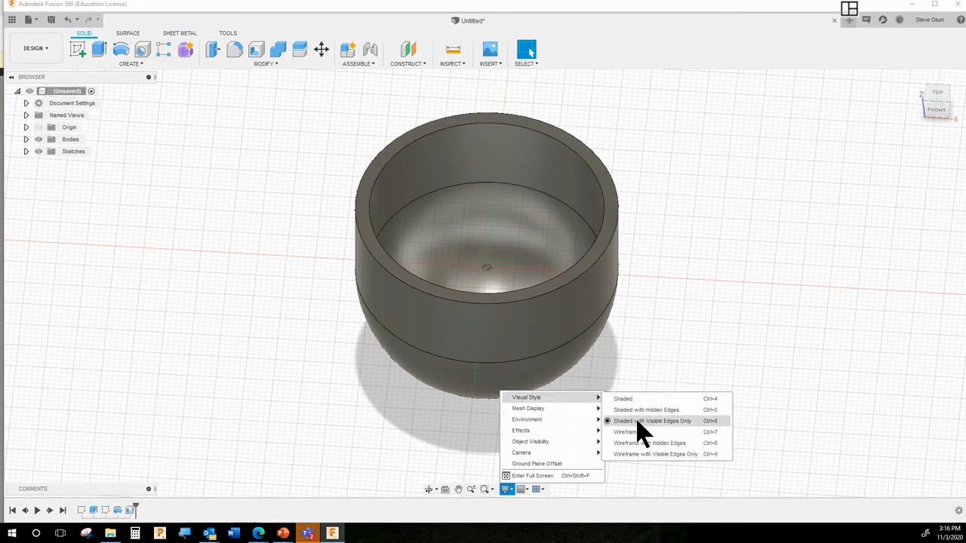
left_click(638, 400)
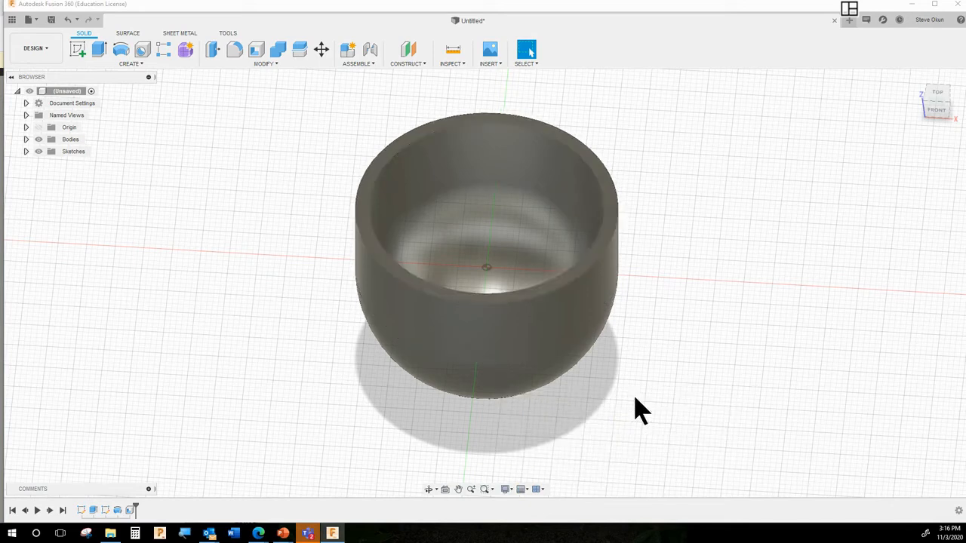
left_click(508, 490)
mouse_move(544, 398)
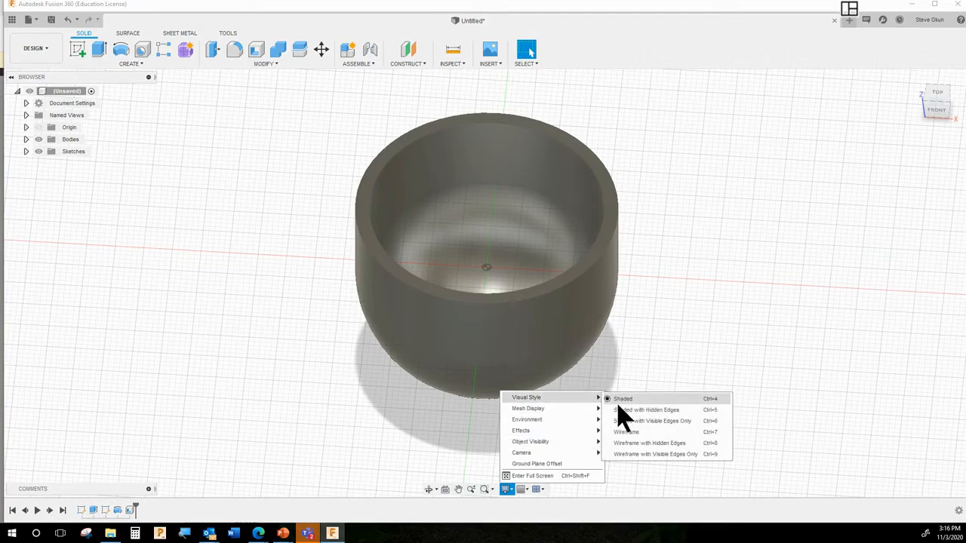
left_click(634, 422)
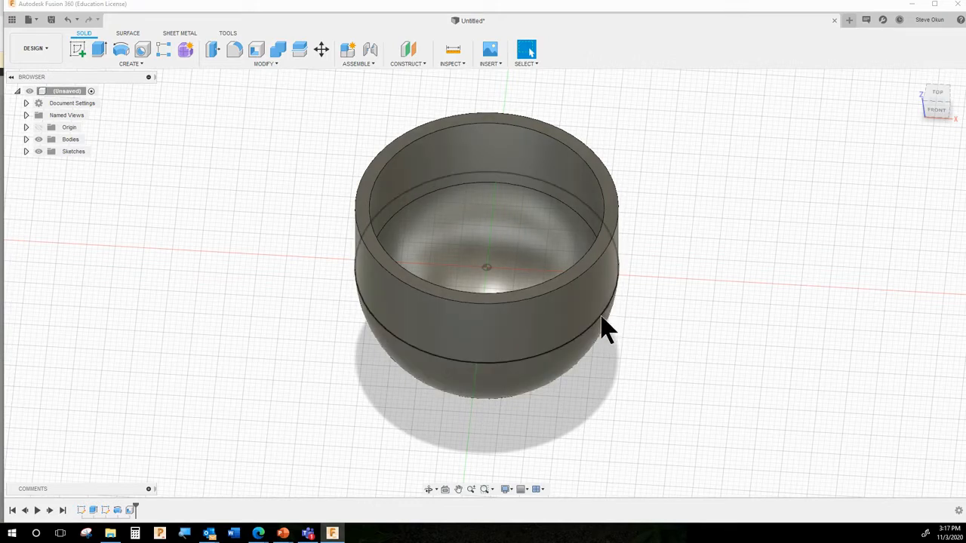
Show the origin planes and create a construction plane offset 140 mm from the YZ plane
middle_click_drag(720, 332, 681, 319, "shift")
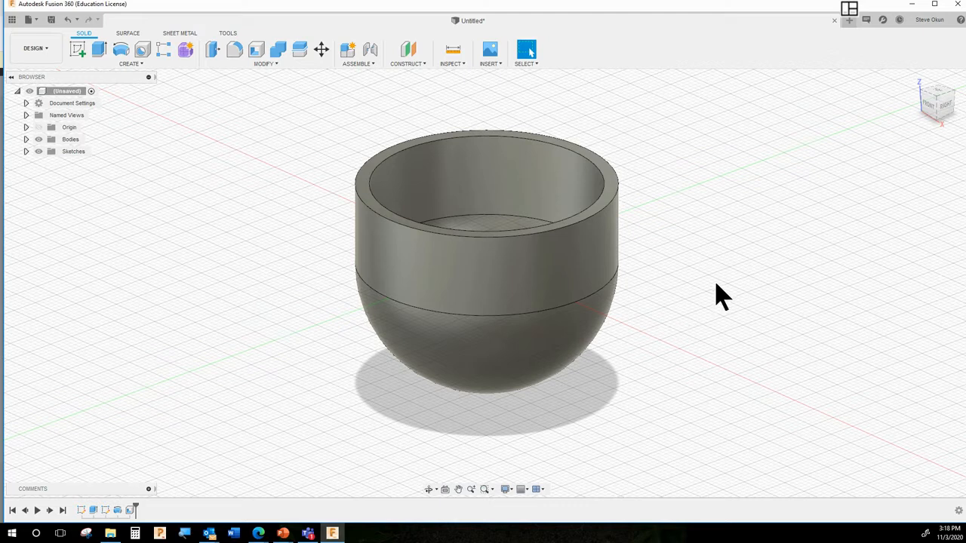
left_click(914, 80)
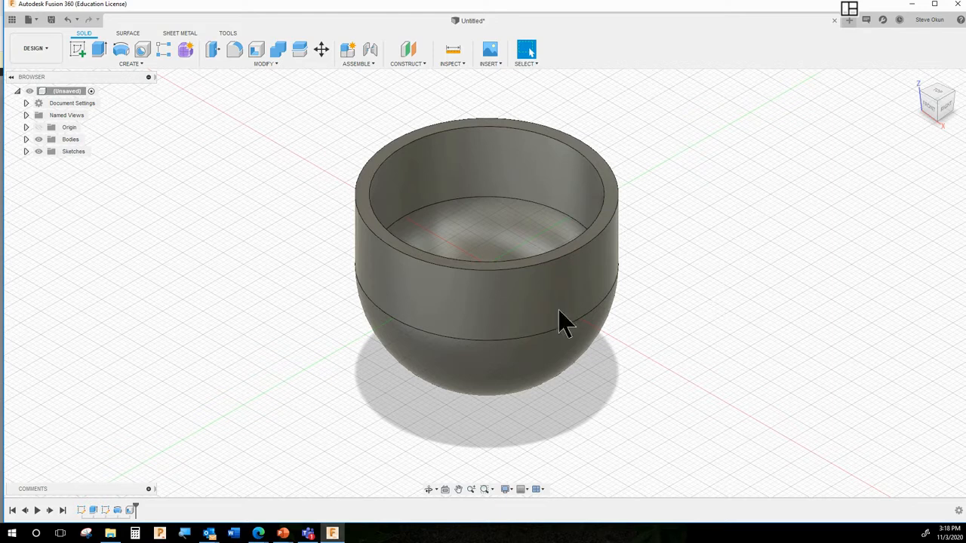
left_click(405, 65)
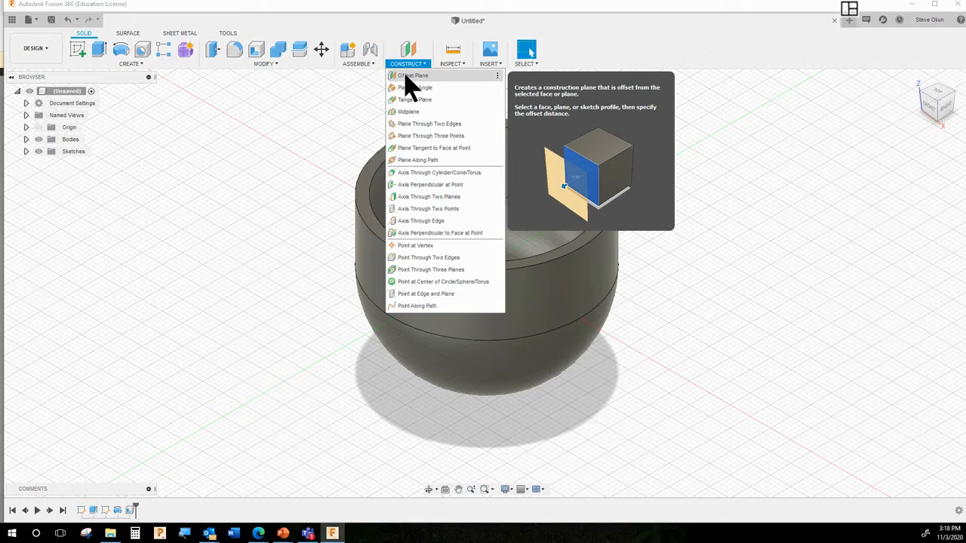
left_click(412, 76)
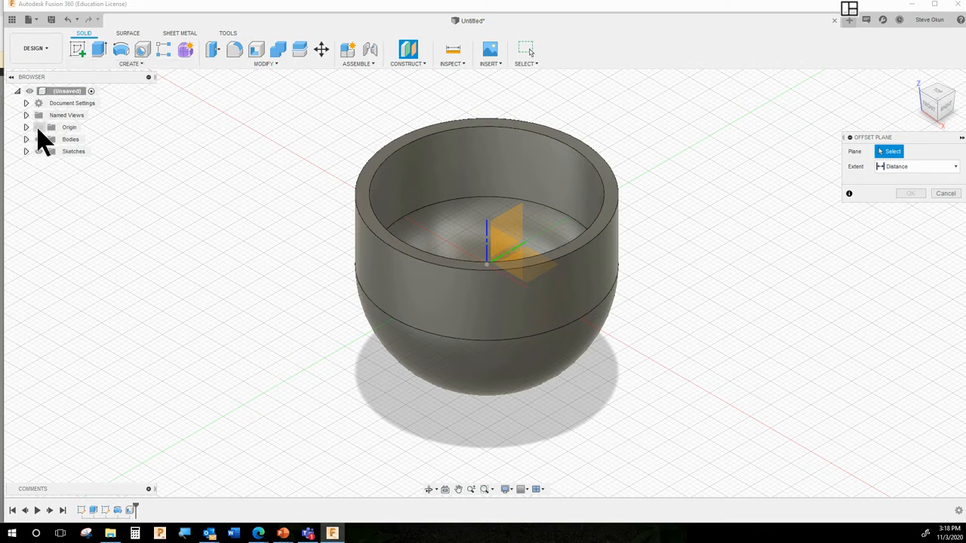
left_click(26, 126)
left_click(26, 126)
left_click(38, 126)
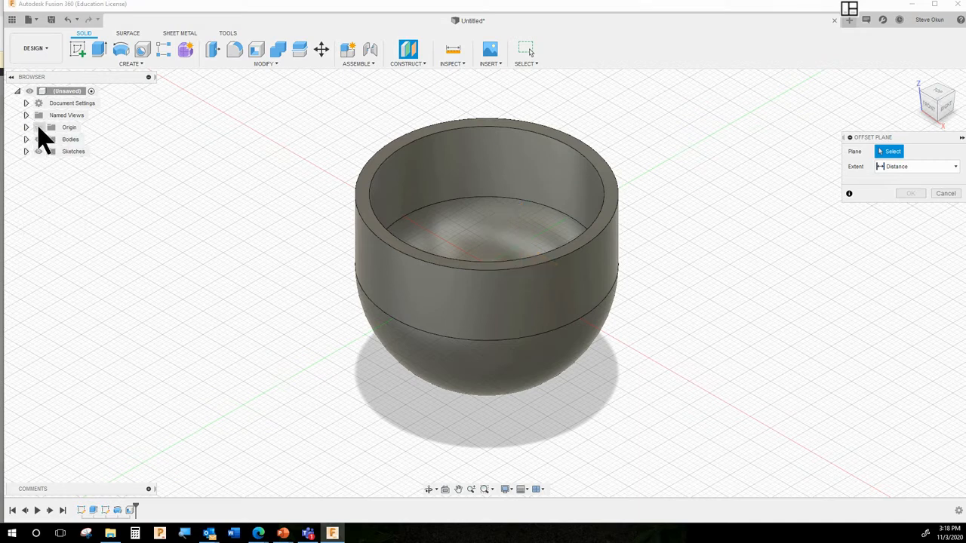
left_click(38, 127)
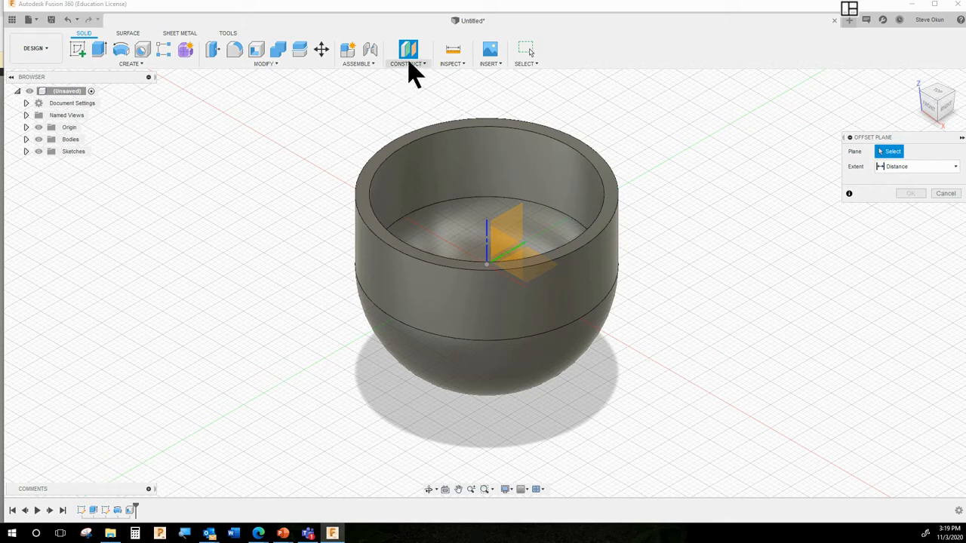
left_click(515, 230)
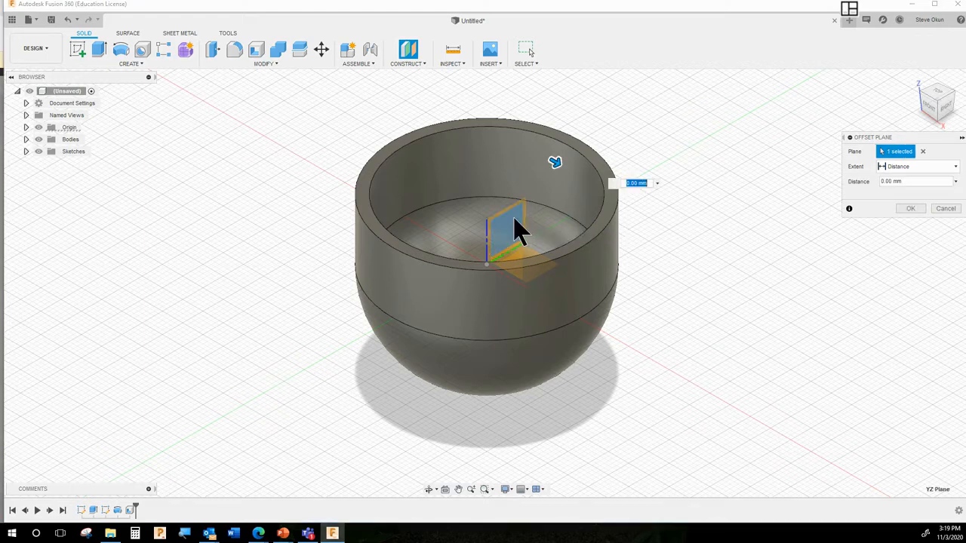
type("140")
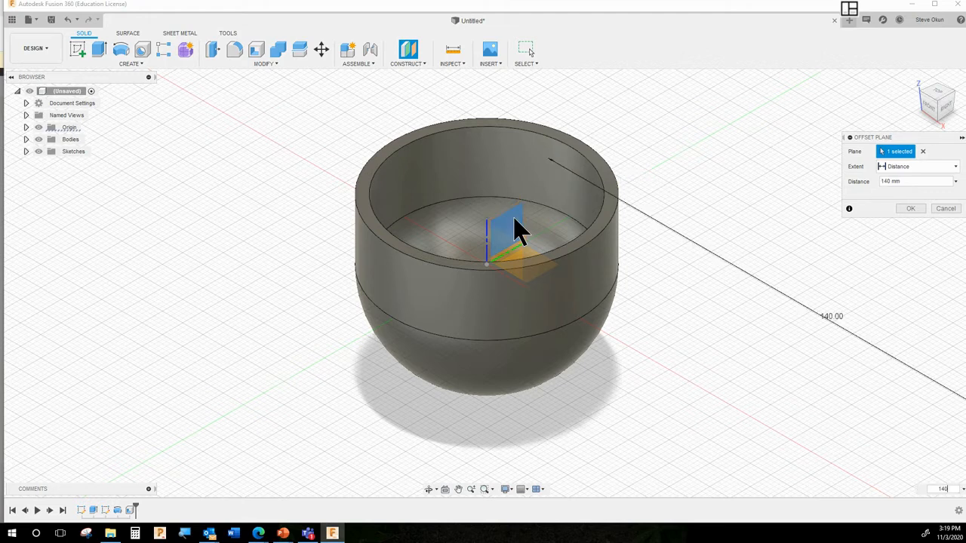
key("Return")
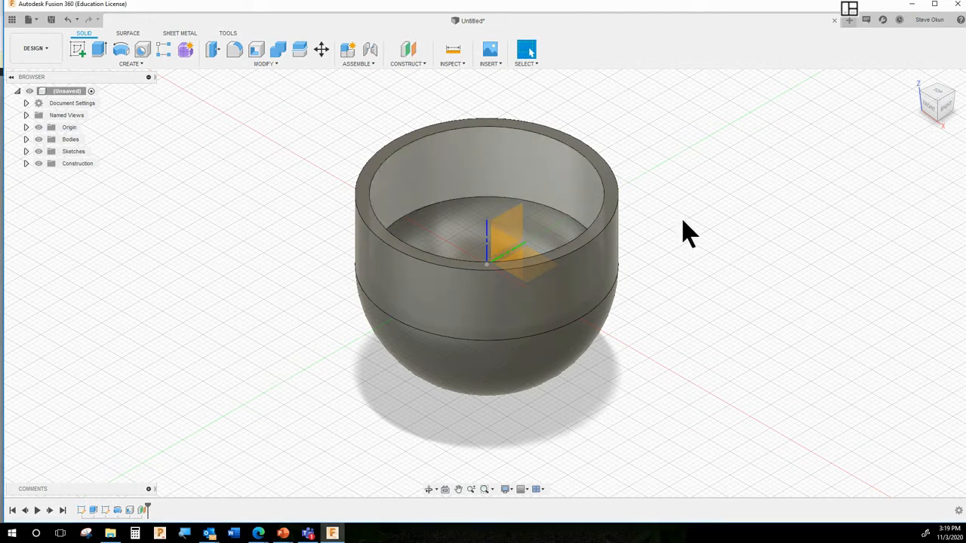
left_click(915, 78)
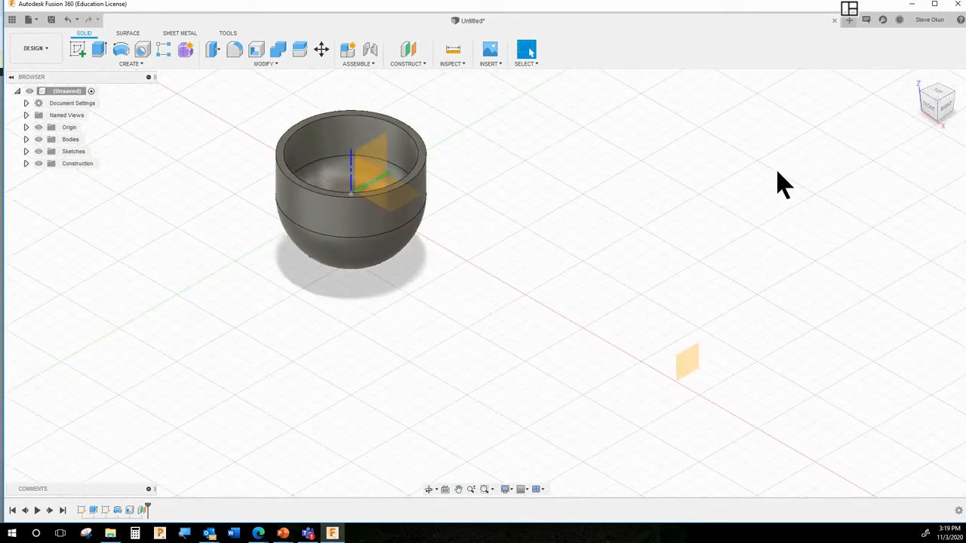
Hide the origin planes and start a sketch on the construction plane offset 140 mm from the bowl
left_click(39, 128)
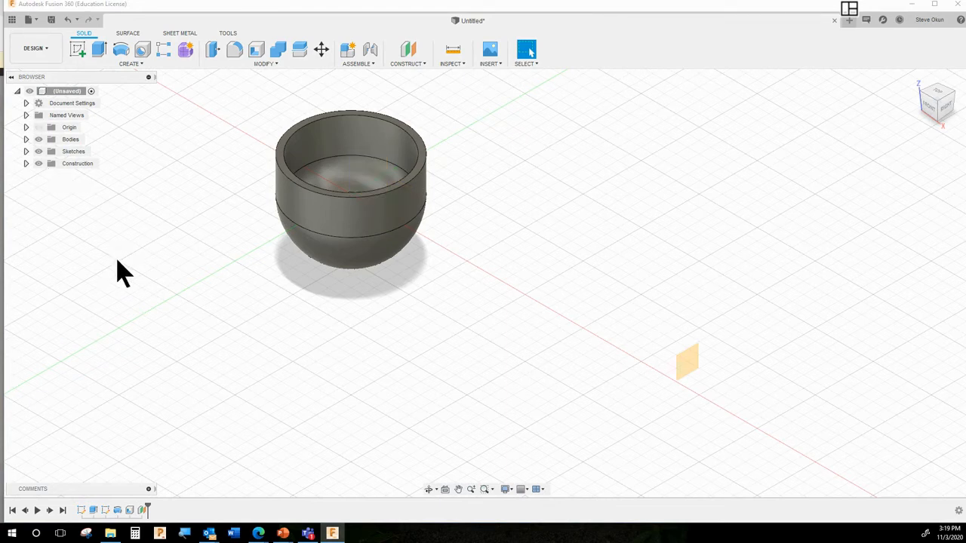
left_click(492, 494)
left_click(79, 50)
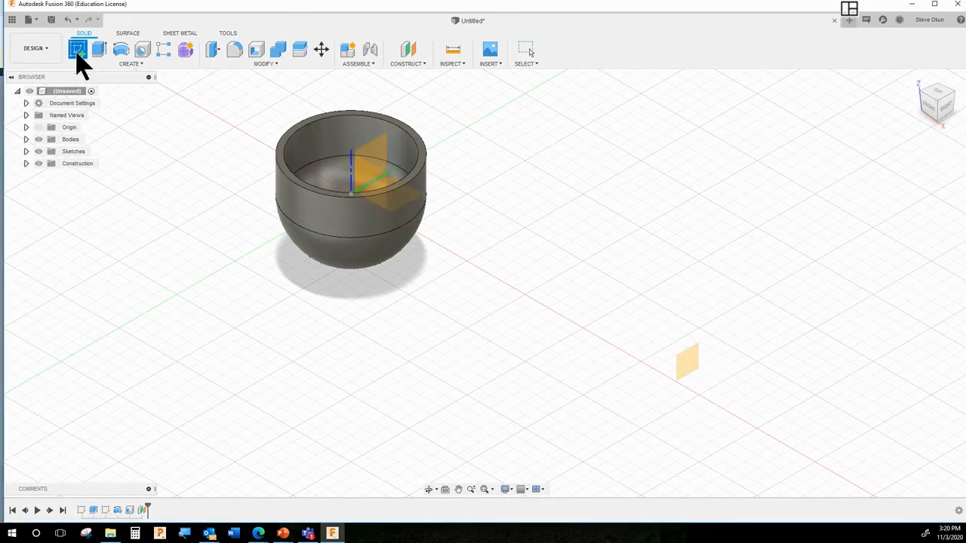
left_click(427, 208)
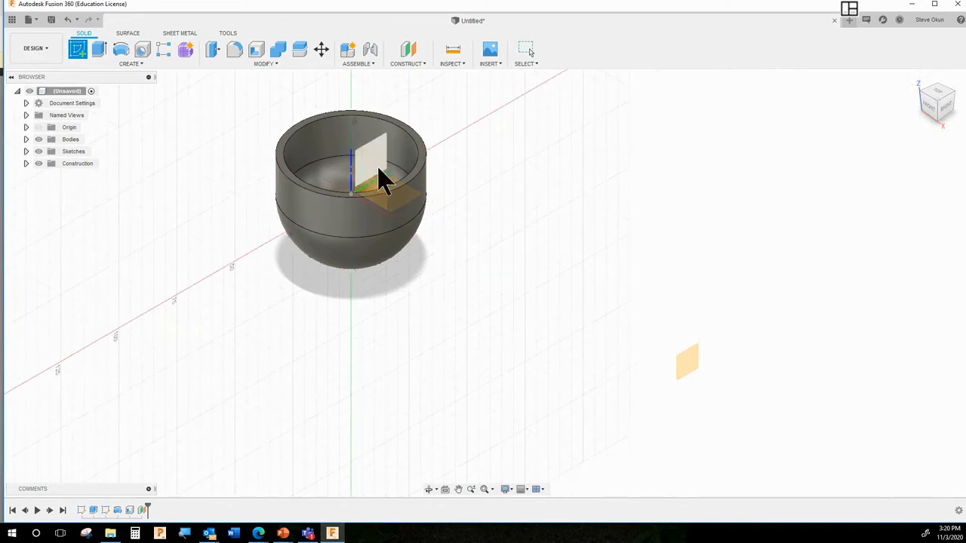
left_click(683, 364)
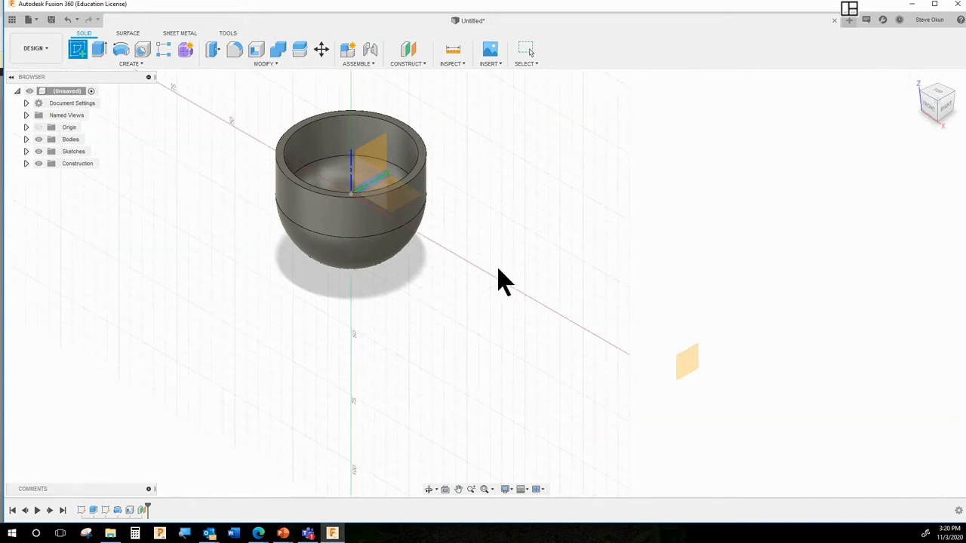
left_click(687, 367)
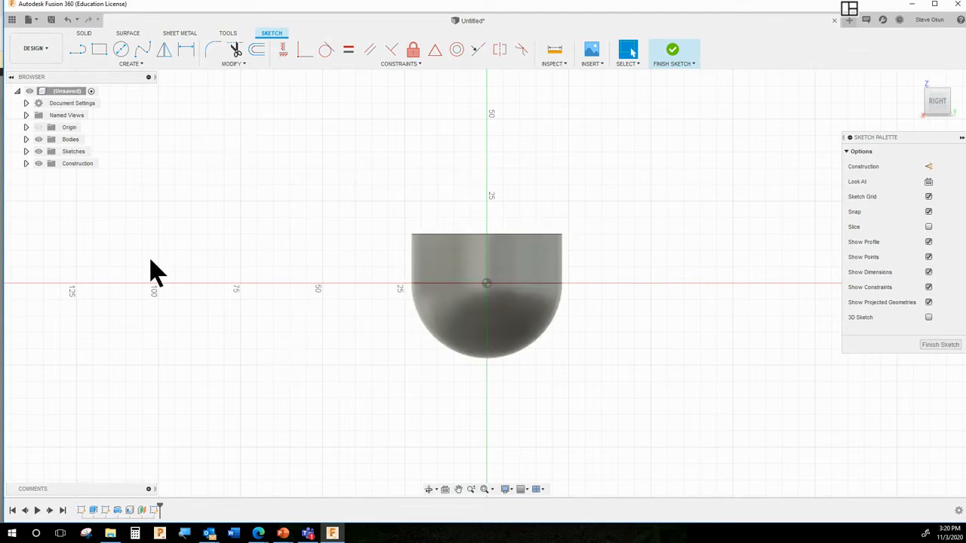
left_click(122, 53)
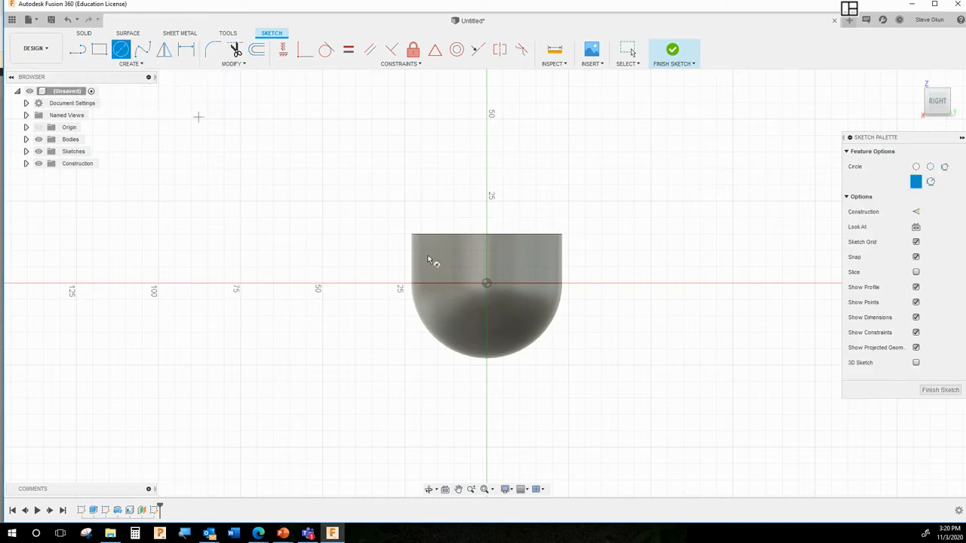
left_click(487, 285)
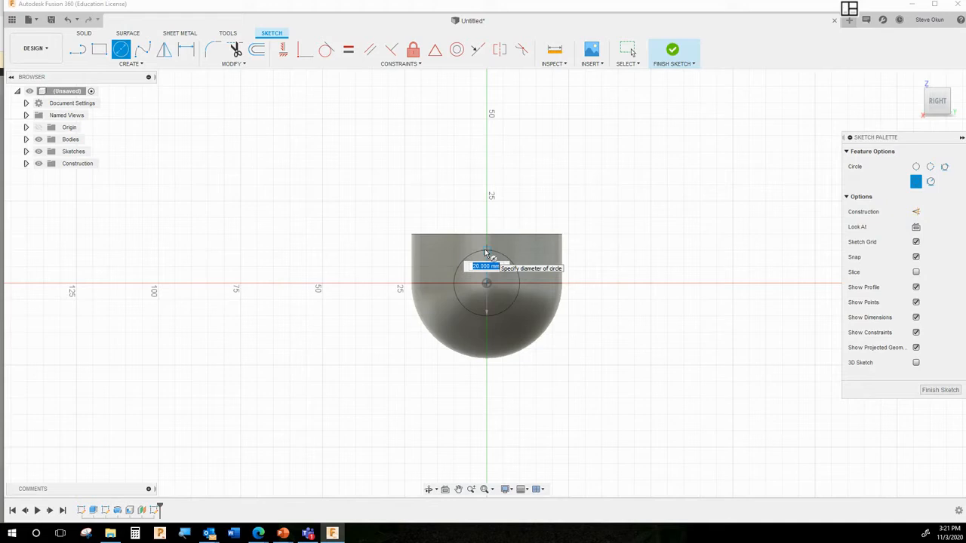
key("Escape")
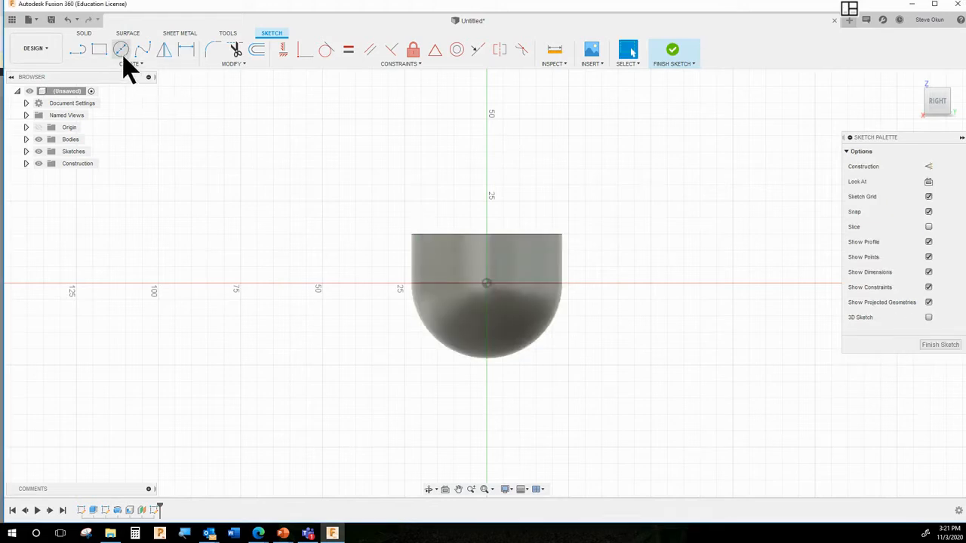
Draw a 10 mm diameter circle centred on the sketch origin and finish the sketch
left_click(121, 52)
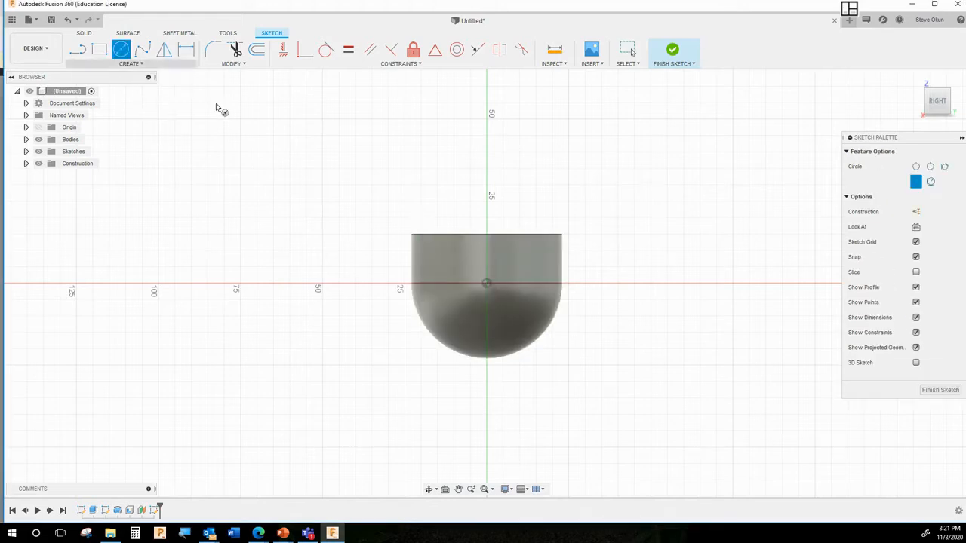
left_click(486, 284)
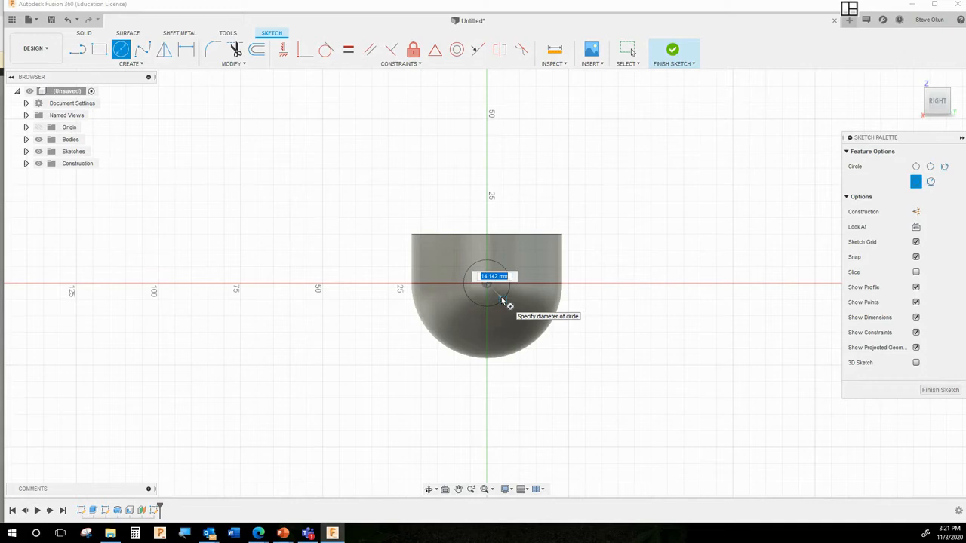
type("10")
key("Tab")
key("Return")
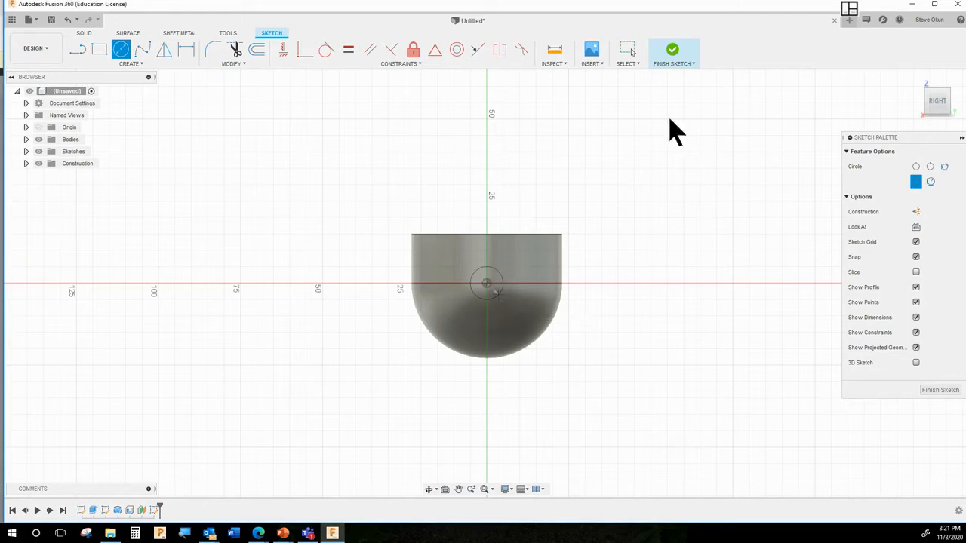
left_click(672, 60)
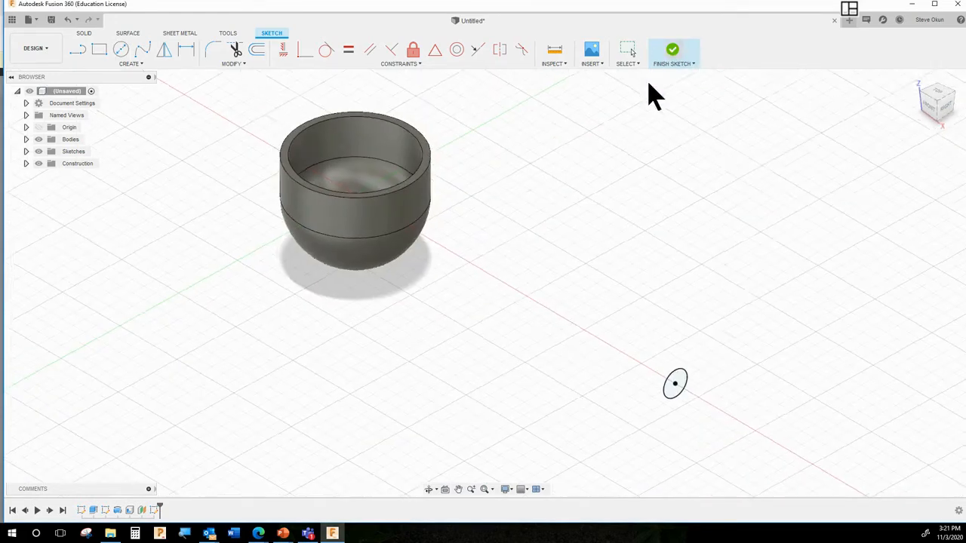
Press Pull the 10 mm circle with a To Object extent ending at the bowl's outer cylindrical wall
mouse_move(917, 91)
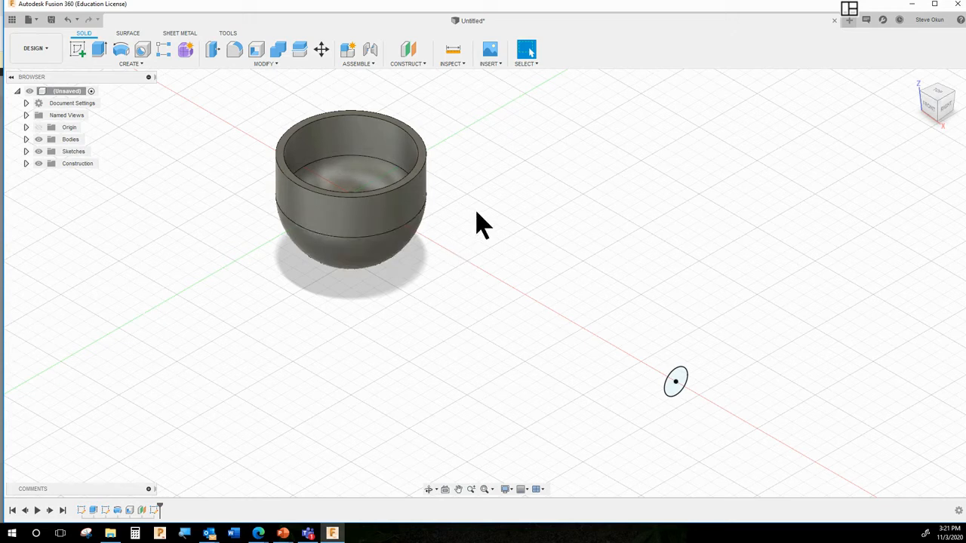
left_click(264, 65)
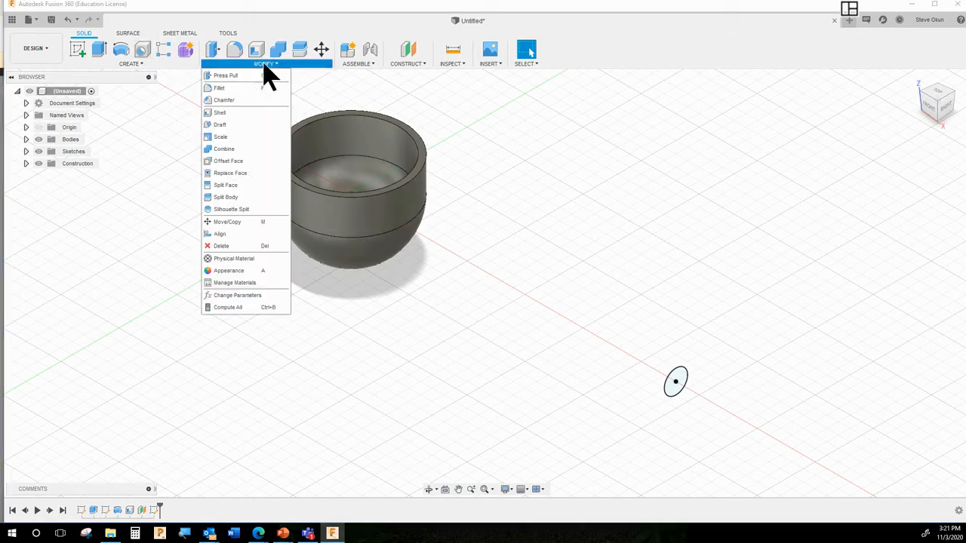
left_click(240, 76)
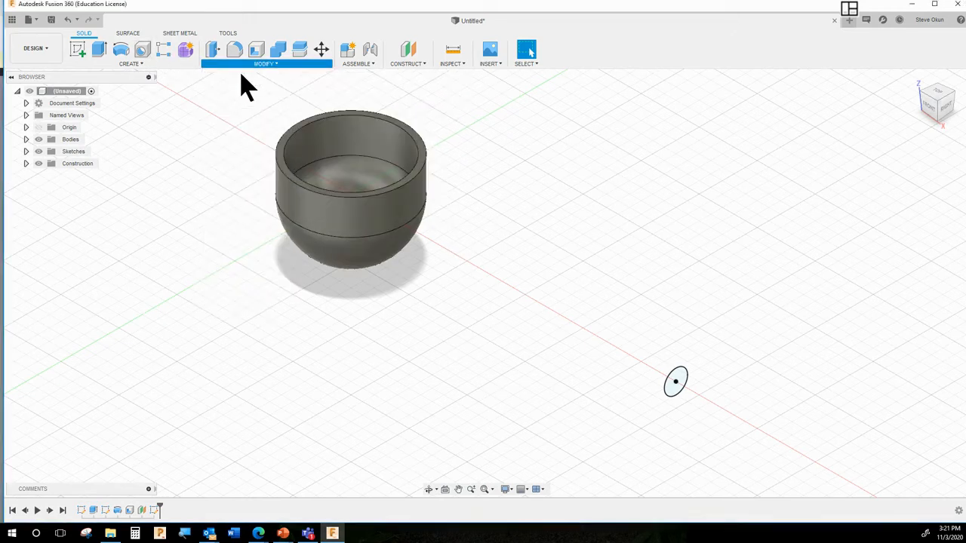
left_click(678, 386)
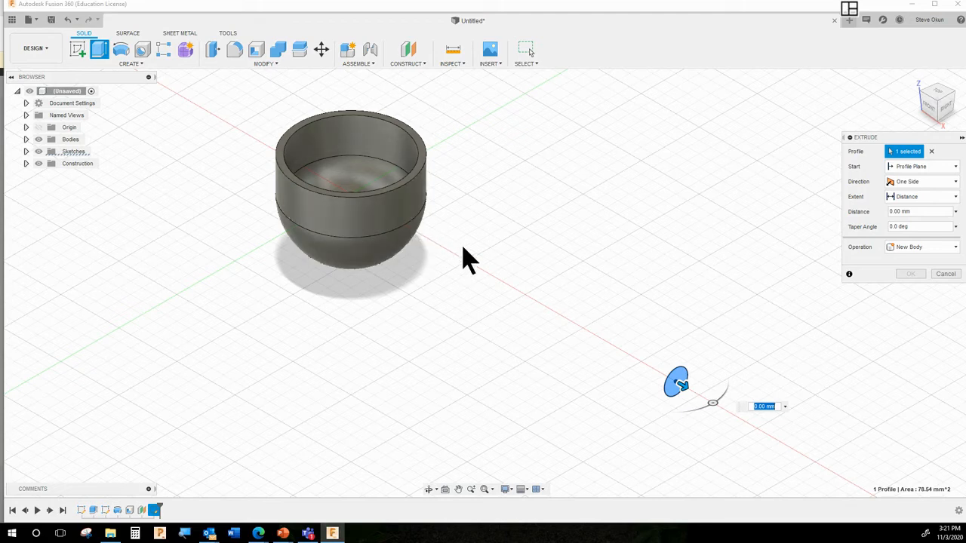
left_click(921, 196)
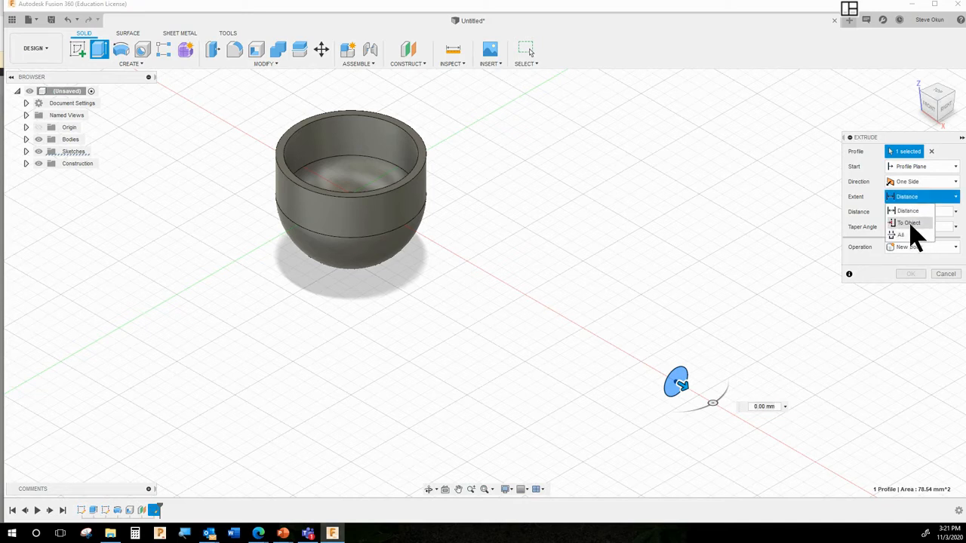
left_click(911, 223)
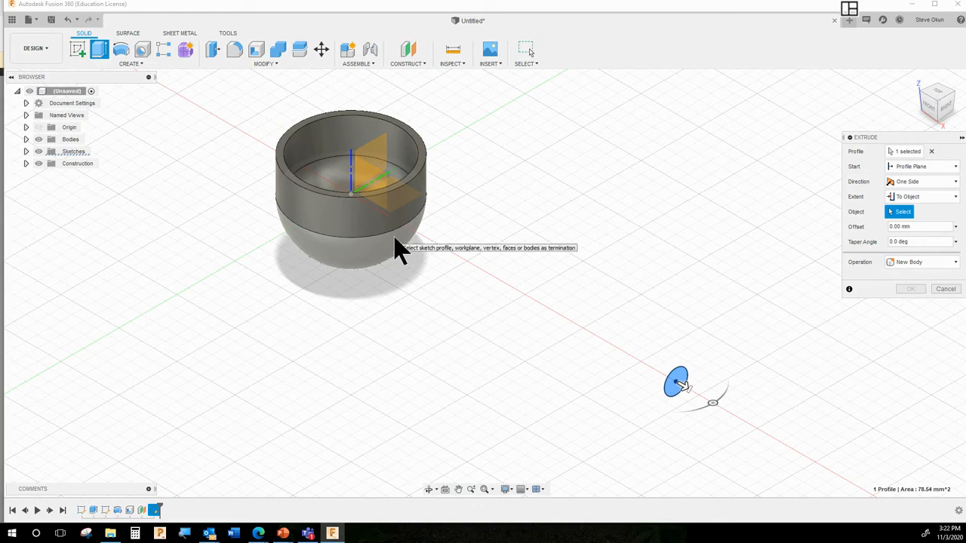
left_click(411, 193)
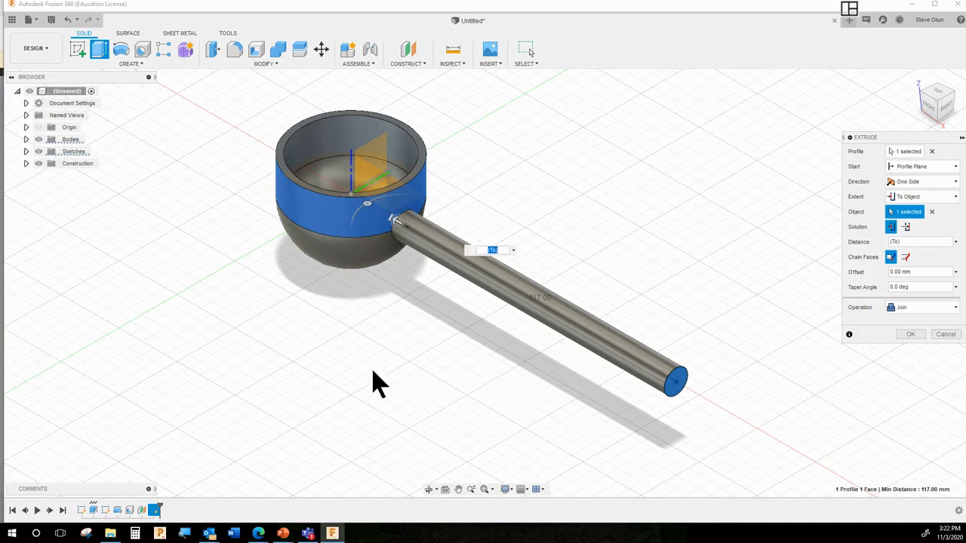
Inspect the joint between handle and bowl, and change the Chain Faces option from extended to adjacent faces
middle_click_drag(381, 382, 425, 356, "shift")
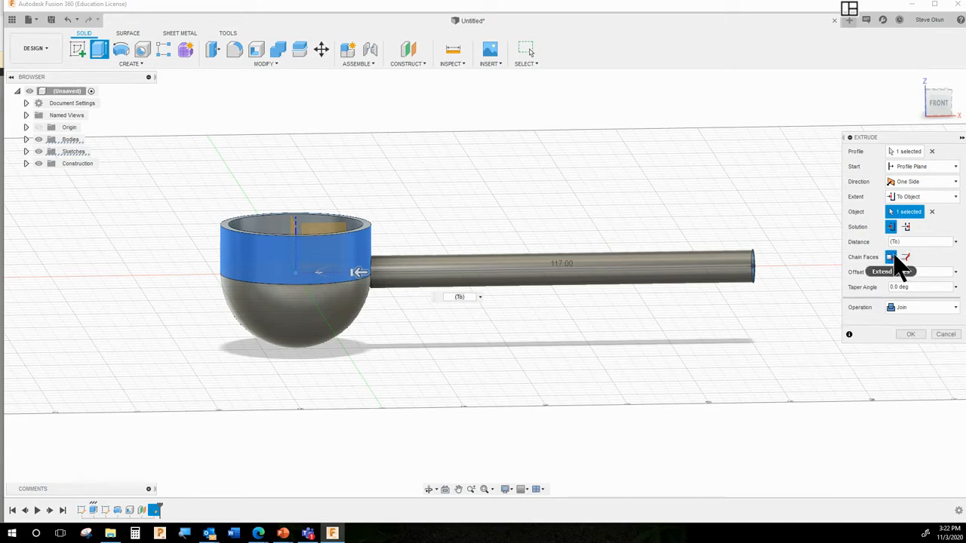
left_click(489, 489)
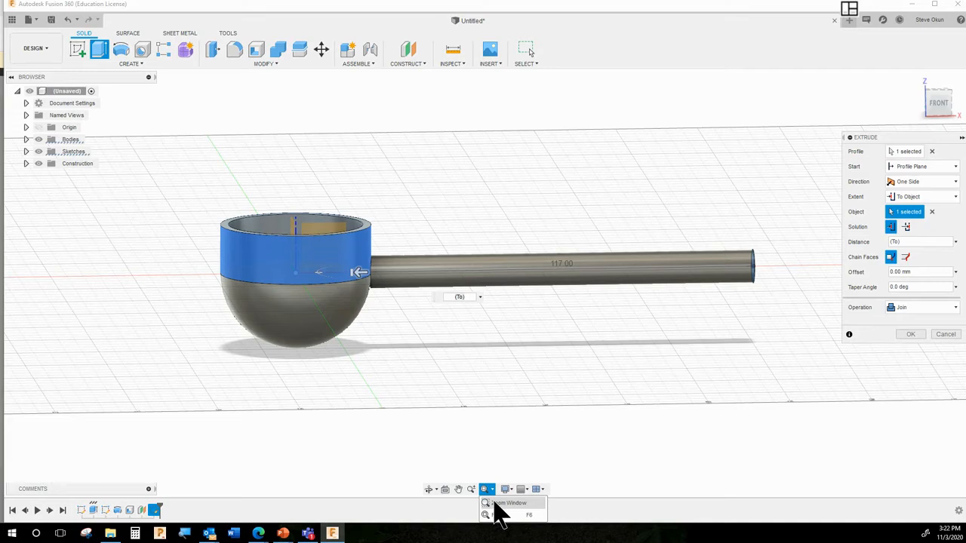
left_click(498, 504)
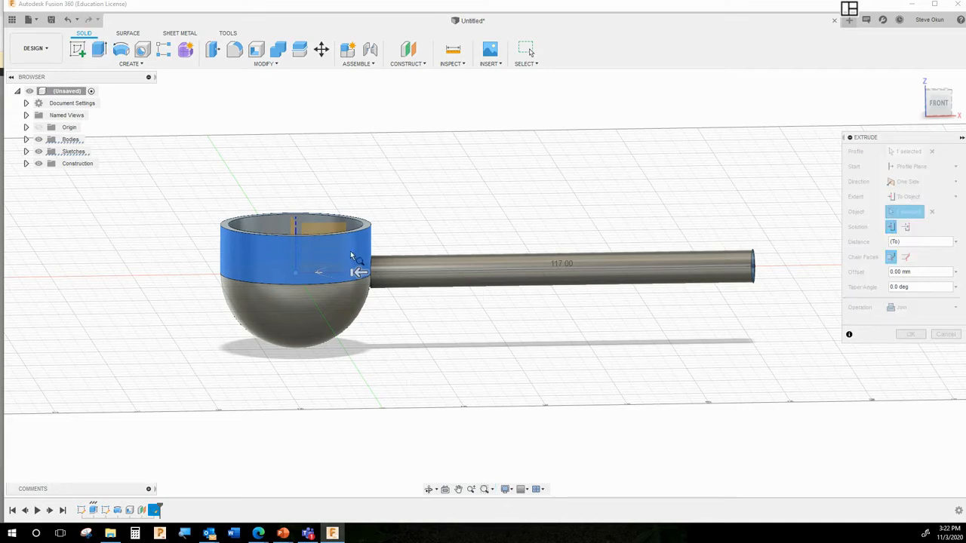
left_click_drag(355, 258, 388, 298)
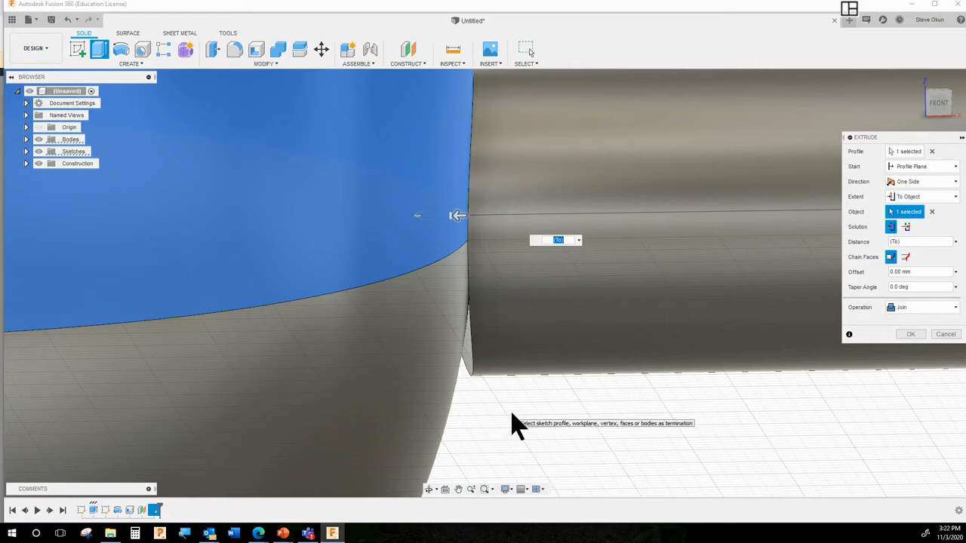
left_click(491, 490)
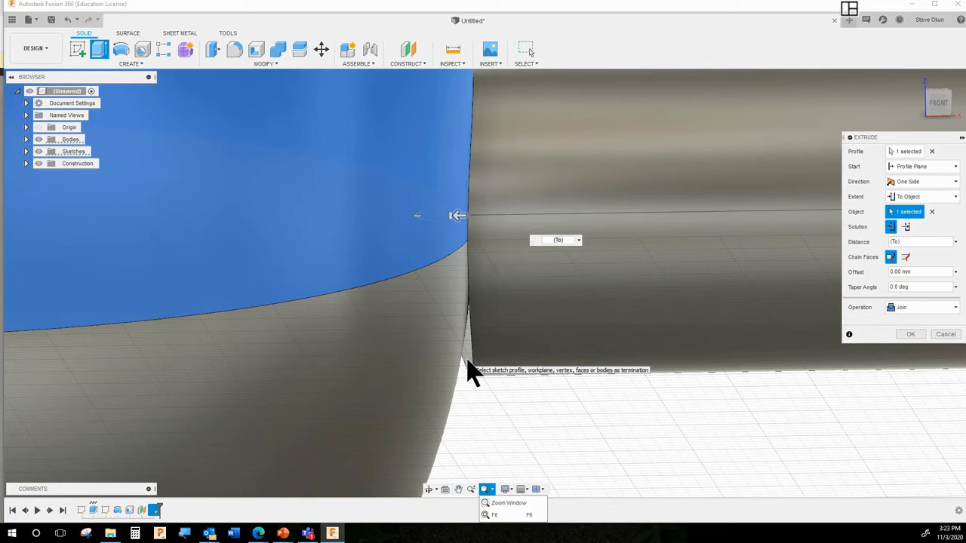
left_click(906, 257)
middle_click_drag(591, 420, 585, 414, "shift")
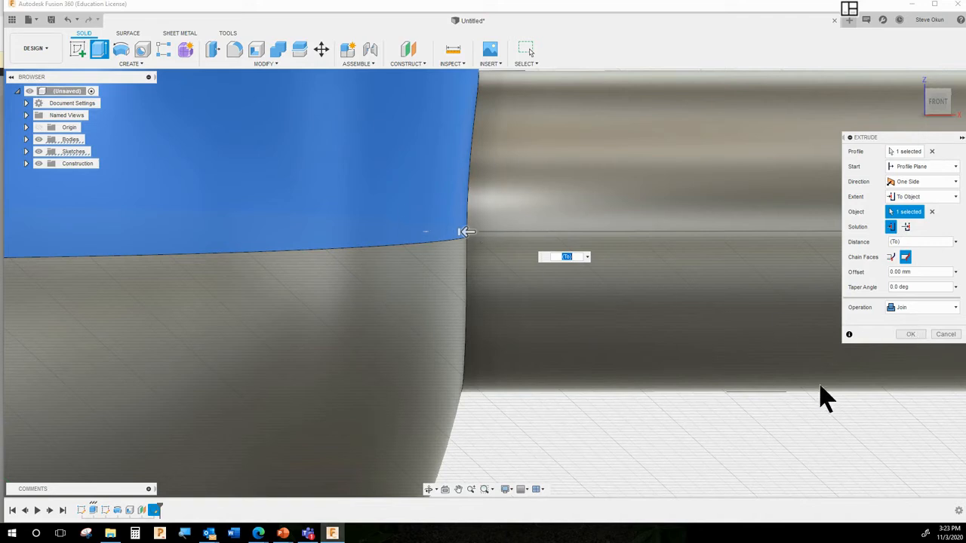
Complete the handle extrusion with the Join operation and return to the home view
left_click(908, 307)
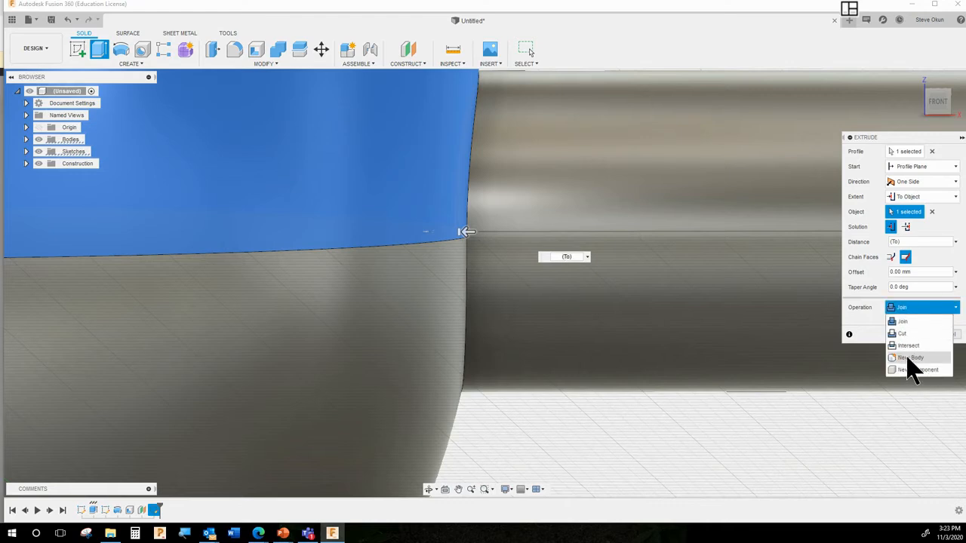
left_click(912, 308)
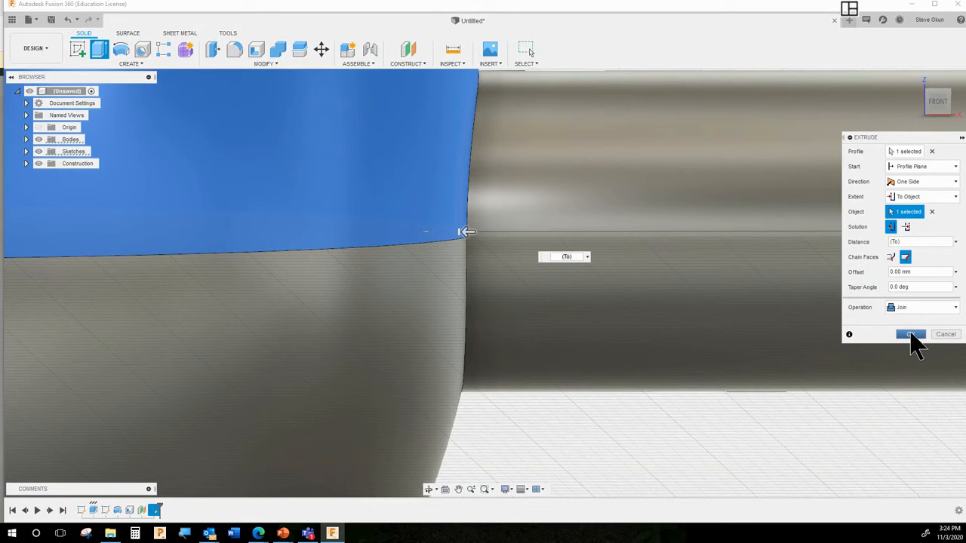
left_click(911, 335)
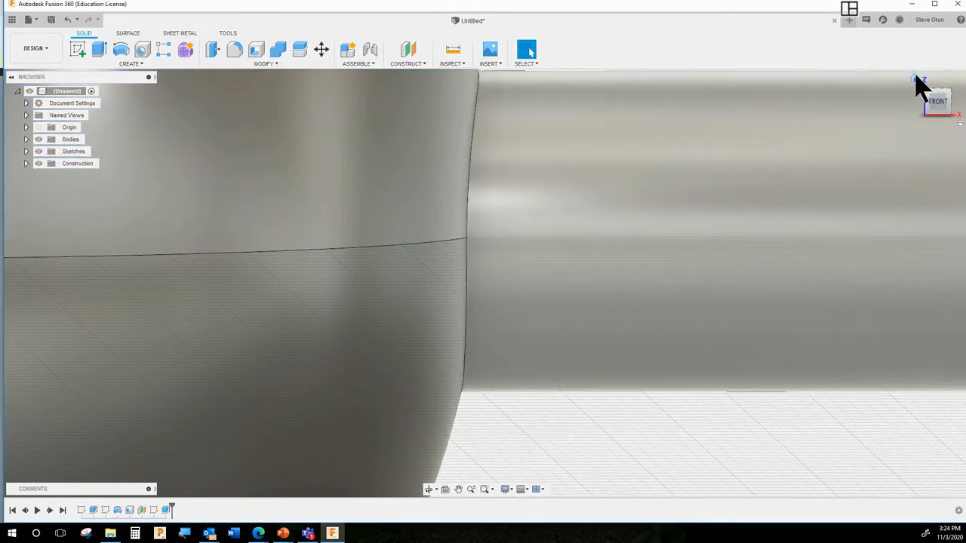
left_click(915, 79)
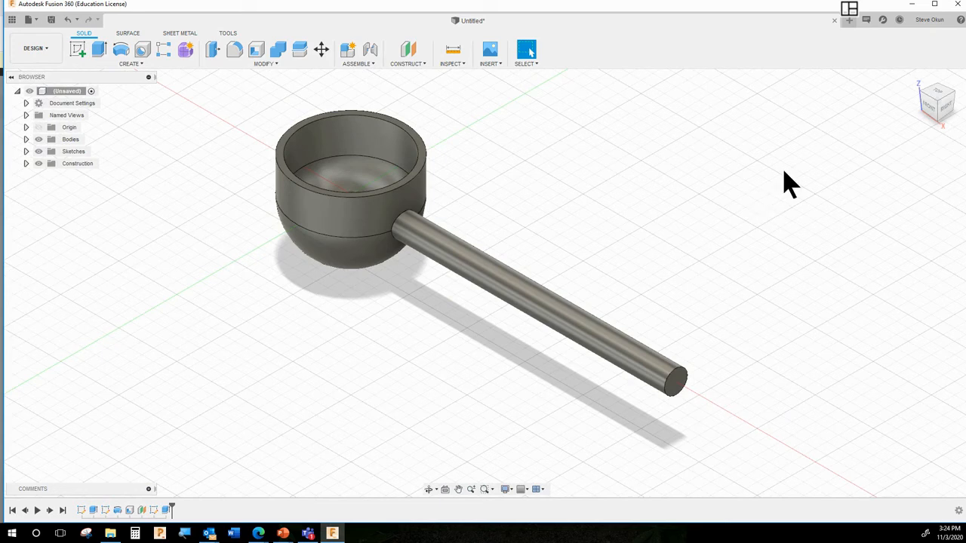
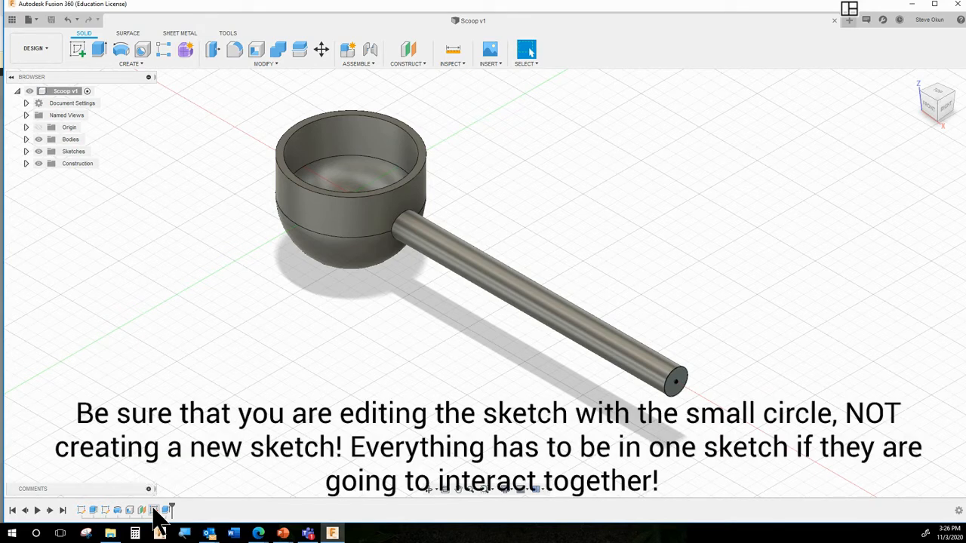
Edit the existing handle sketch and add a 3.7 mm diameter circle in the empty area above the bowl
right_click(154, 508)
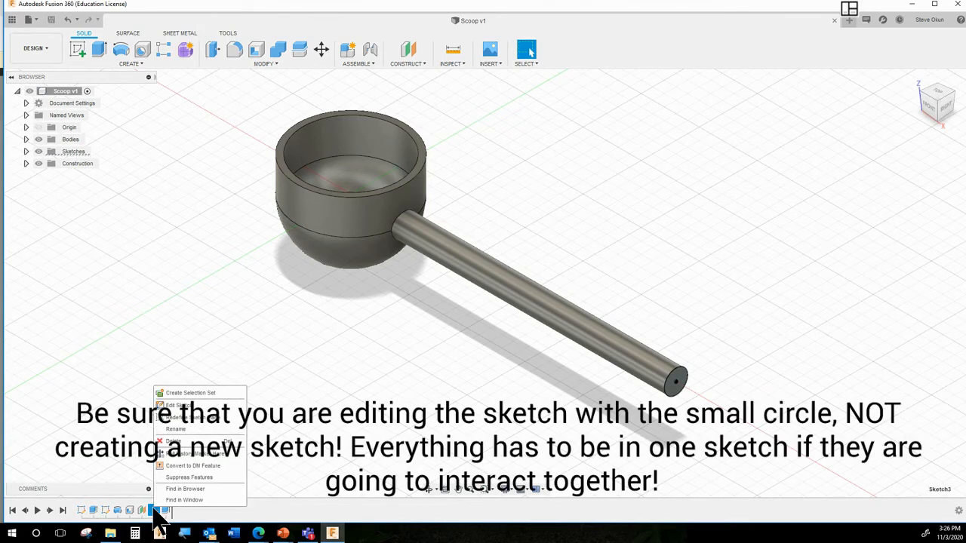
left_click(178, 406)
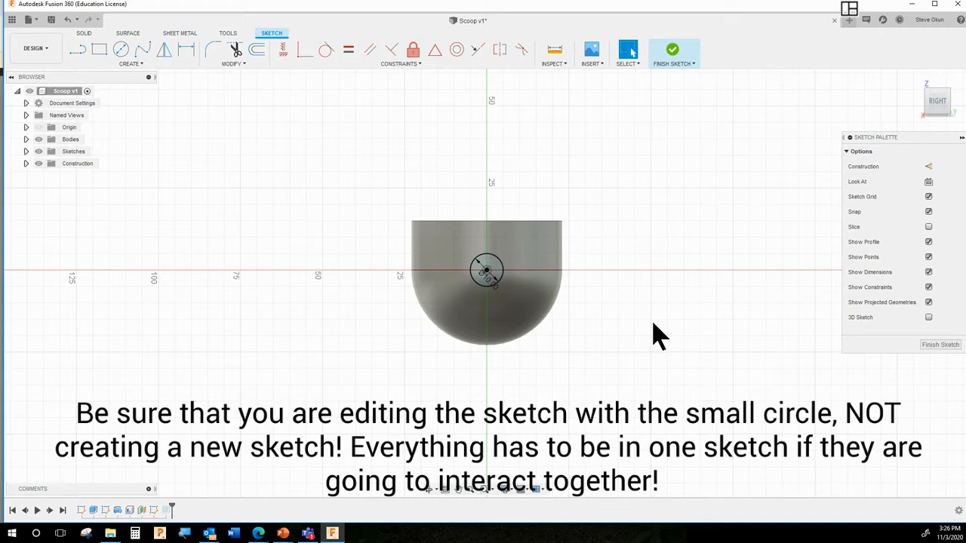
left_click(123, 53)
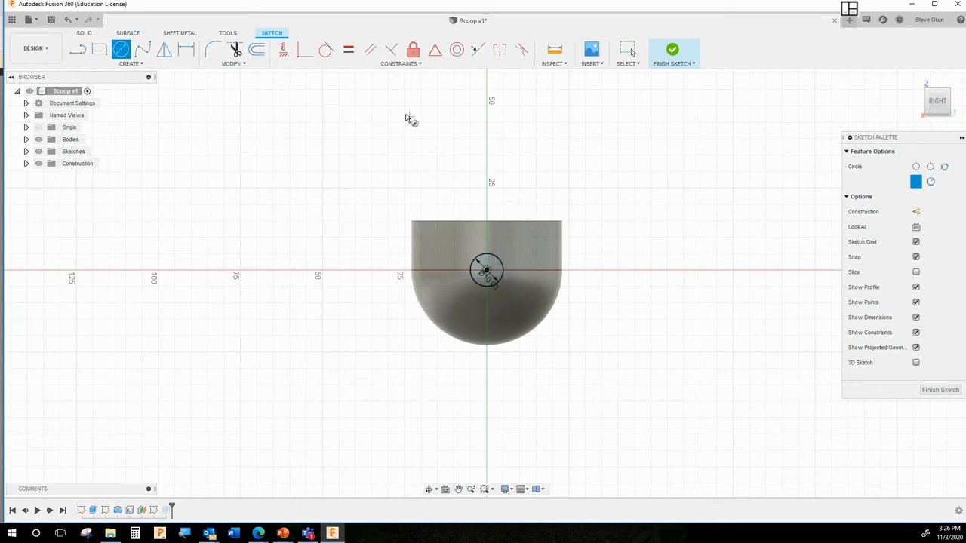
left_click(437, 89)
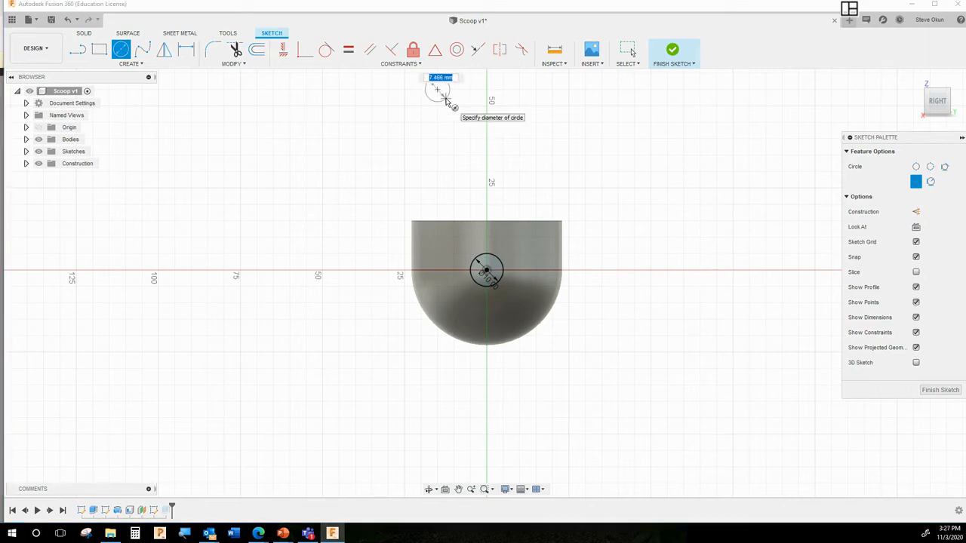
type("3.7")
key("Return")
key("Escape")
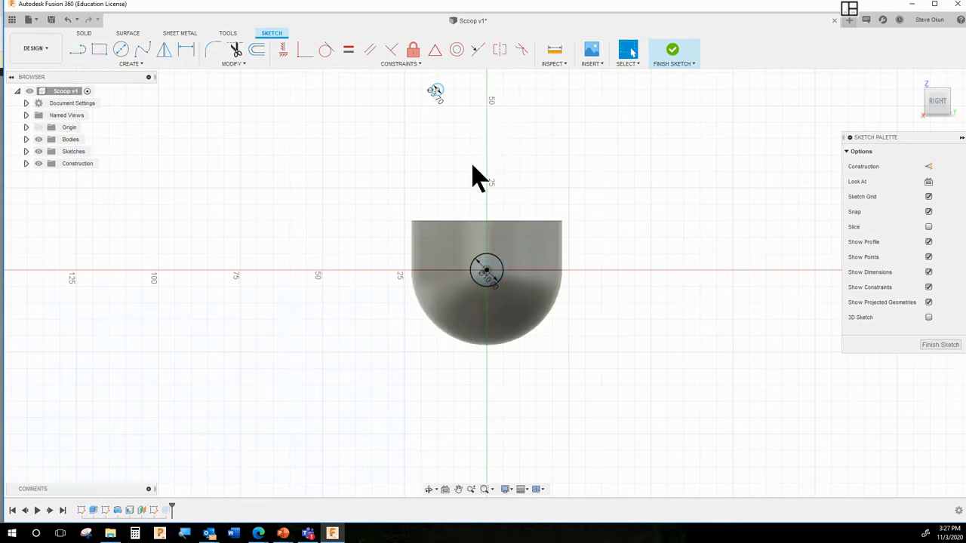
Apply a Horizontal/Vertical constraint between the centres of the 3.7 mm circle and the 10 mm handle circle to align them vertically
scroll(460, 83, "up", 4)
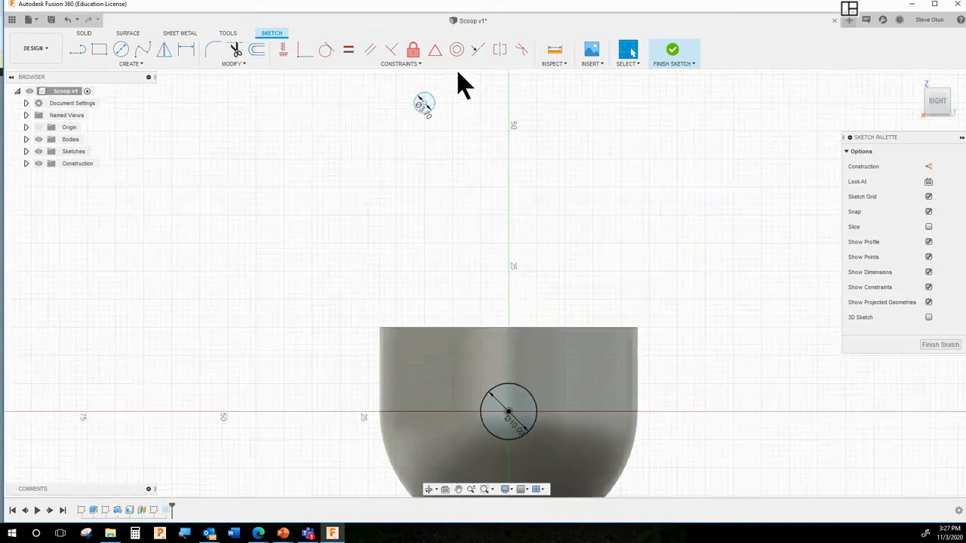
scroll(498, 181, "down", 1)
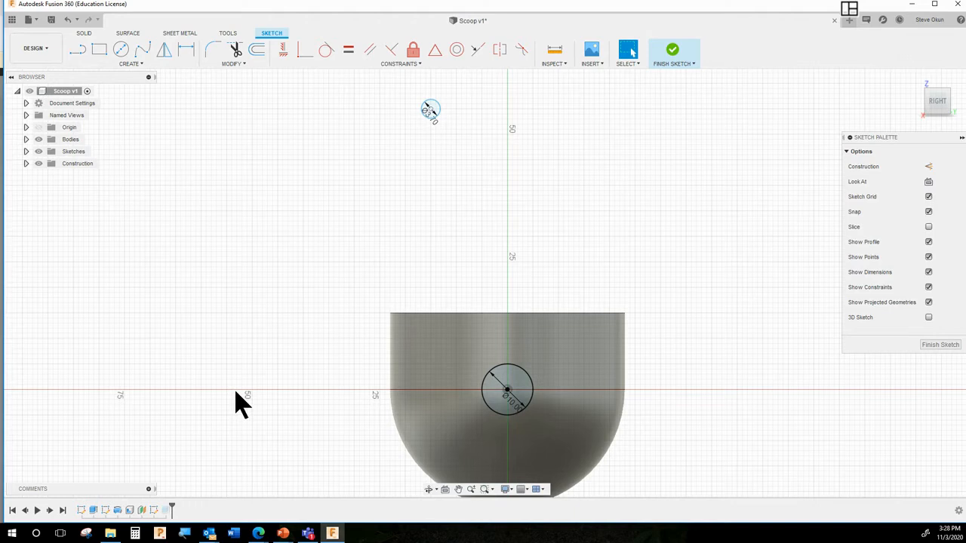
left_click(286, 53)
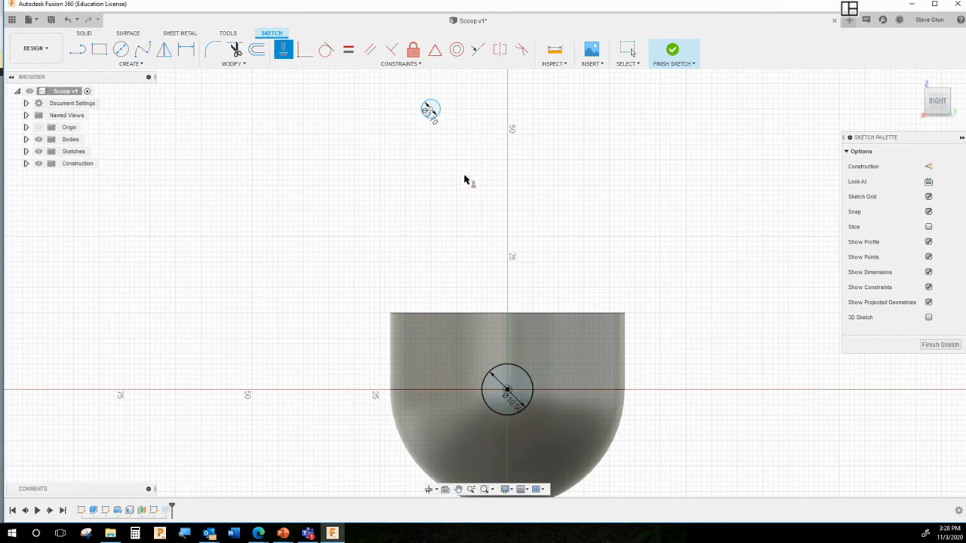
scroll(453, 123, "up", 1)
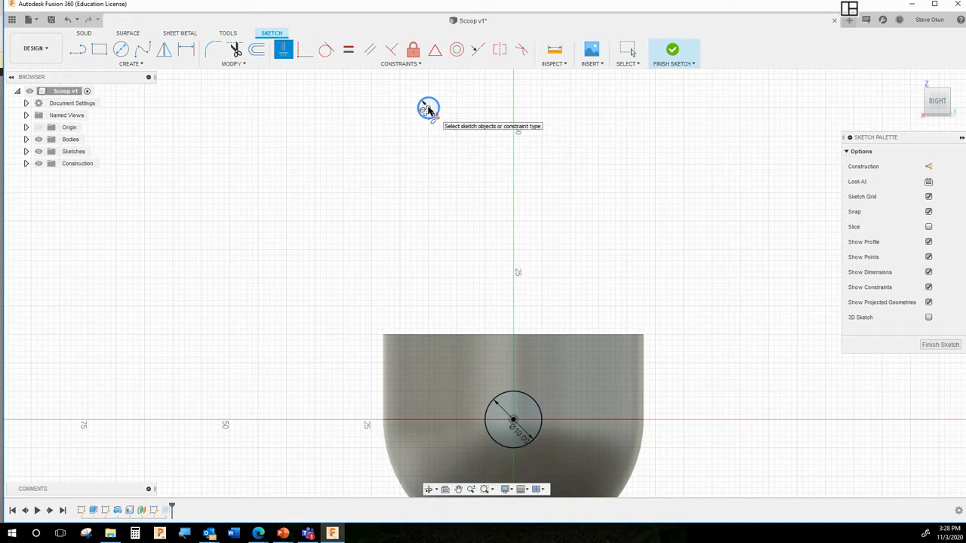
left_click(428, 110)
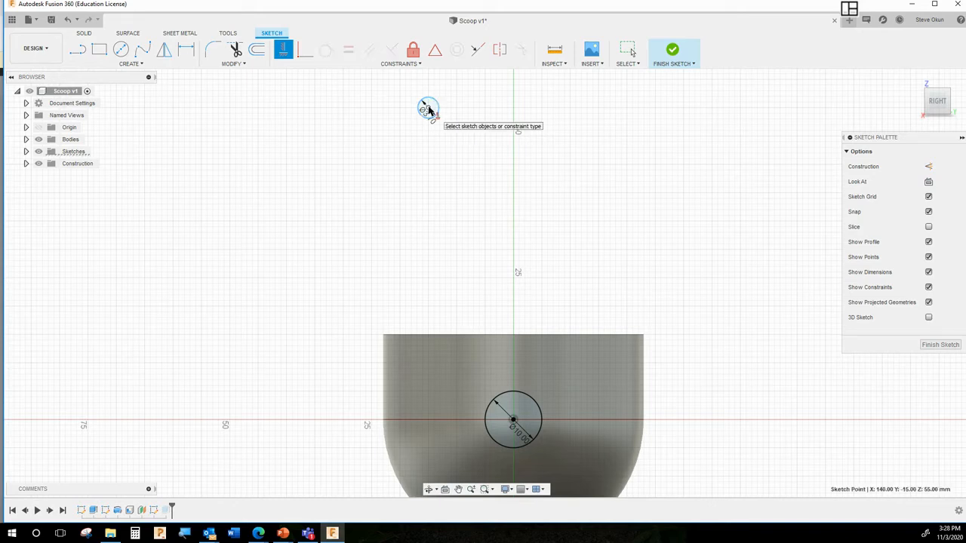
left_click(512, 422)
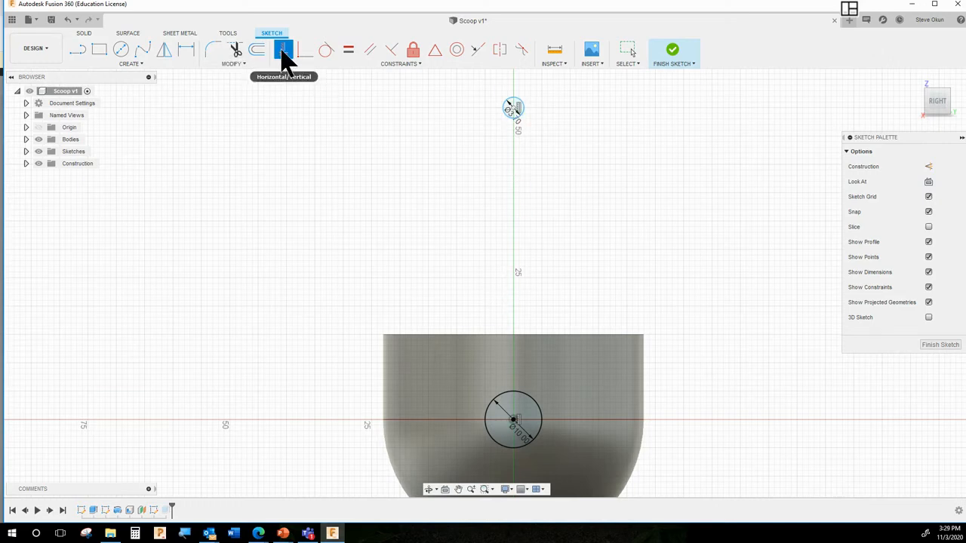
left_click(512, 108)
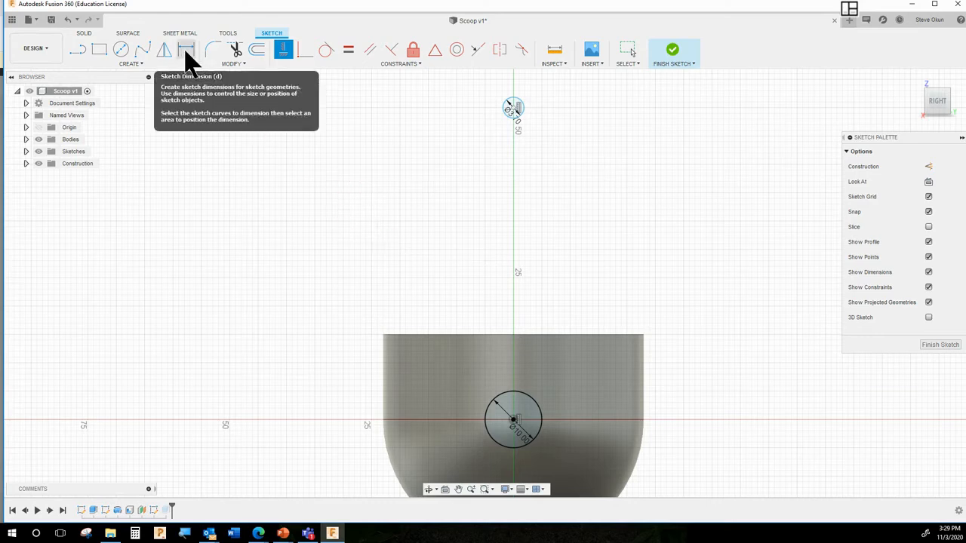
Dimension the distance between the centres of the small circle and the handle circle as 5.85 mm
left_click(124, 65)
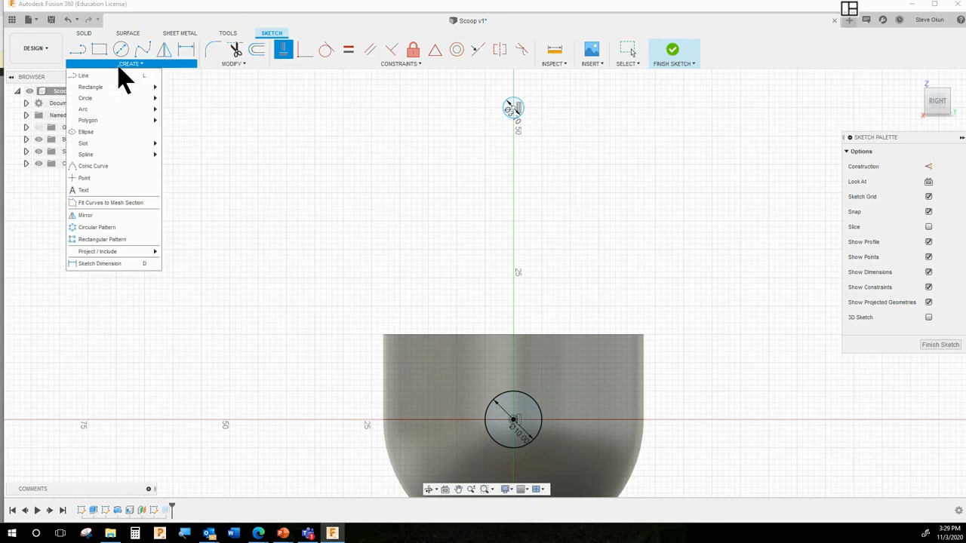
left_click(101, 263)
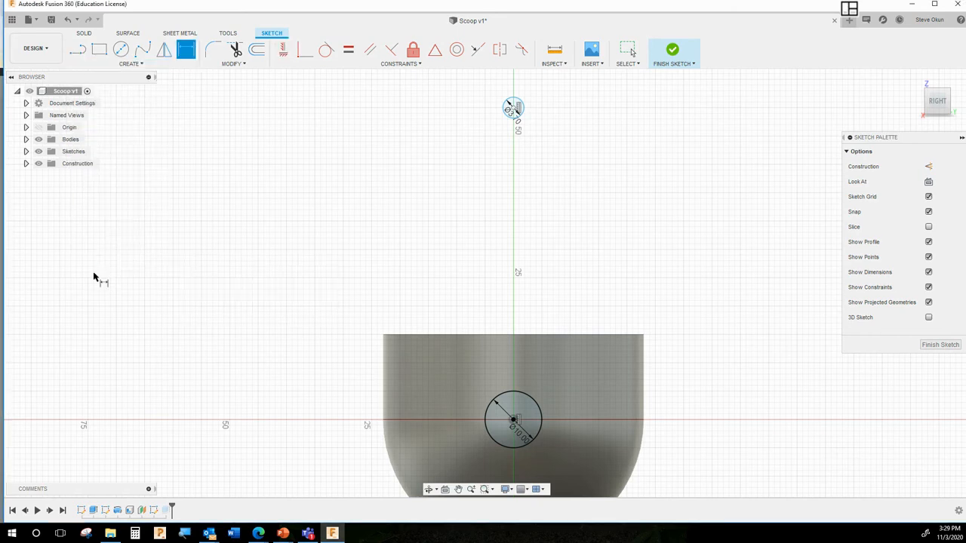
left_click(512, 110)
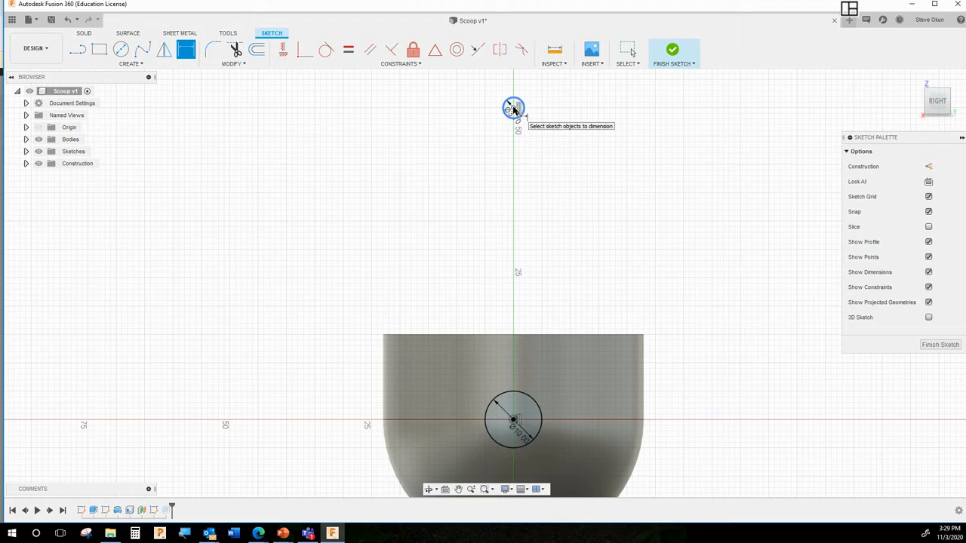
left_click(513, 110)
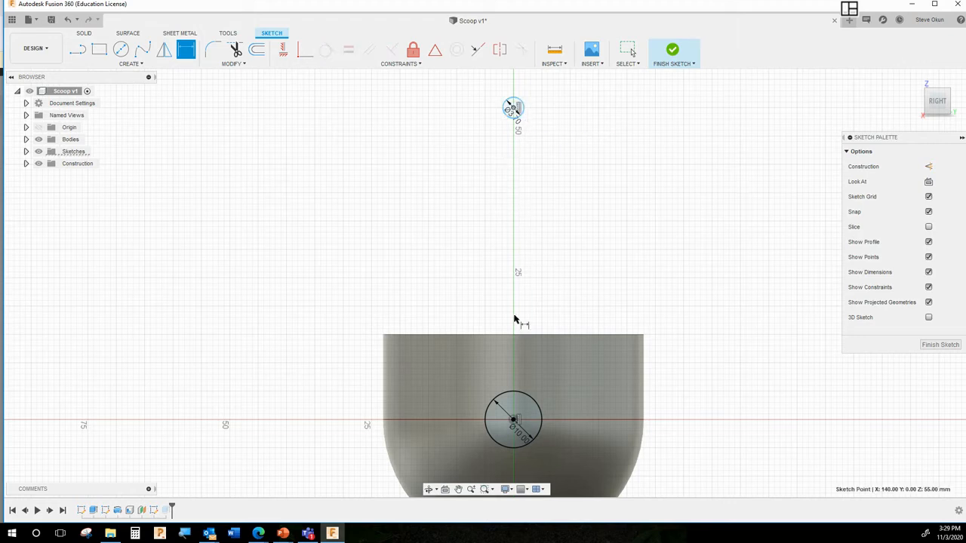
left_click(513, 420, "shift")
key("d")
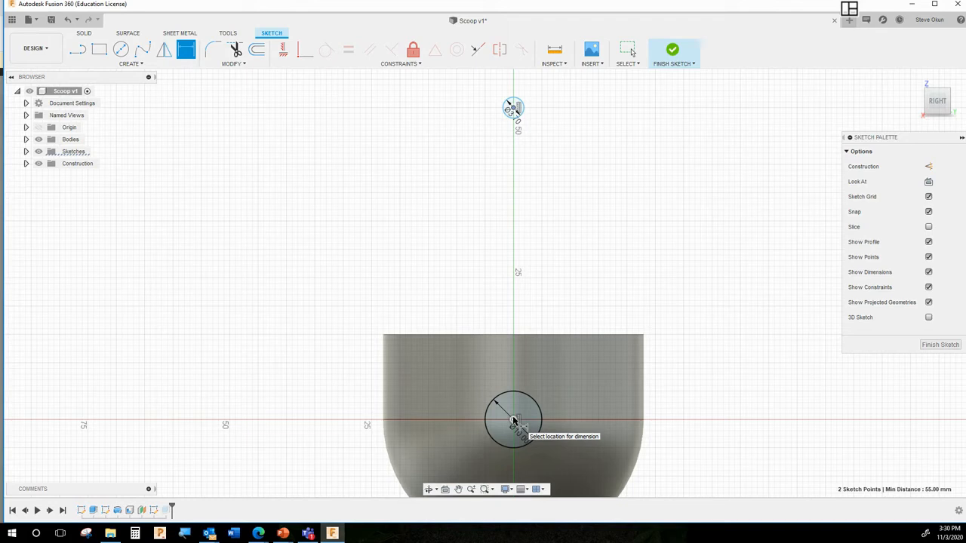
left_click(705, 405)
type("5.85")
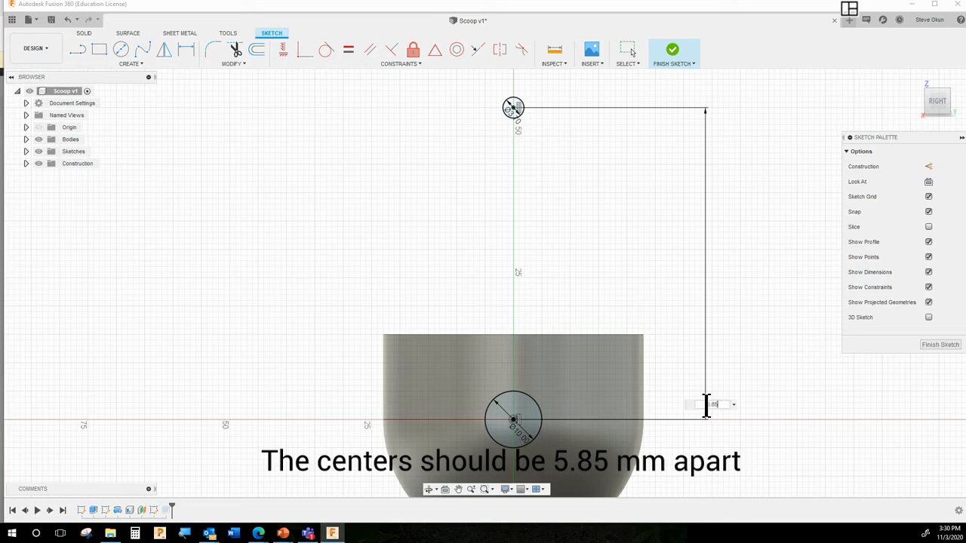
key("Return")
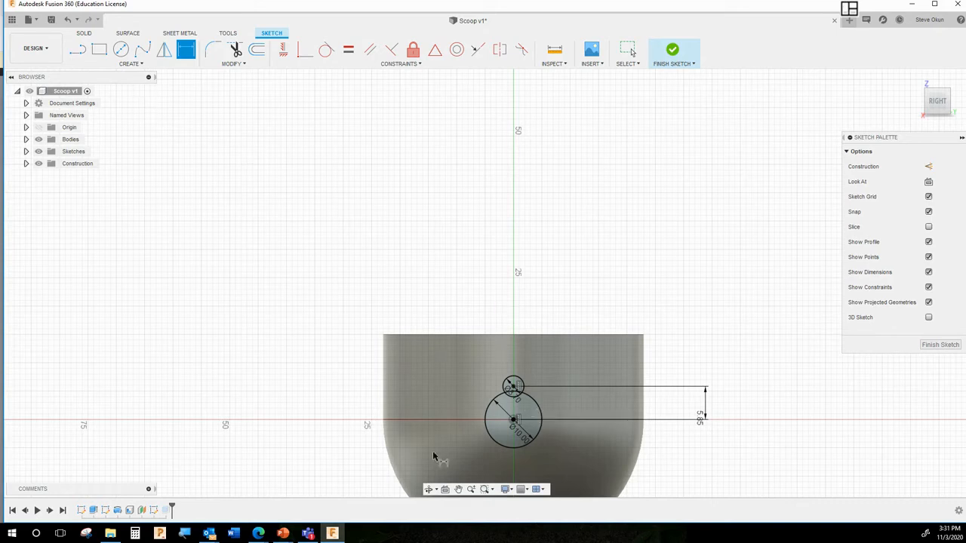
Start a circular sketch pattern of the 3.7 mm circle, using the 10 mm circle's centre as the pattern's centre point
scroll(613, 438, "up", 1)
scroll(578, 459, "up", 4)
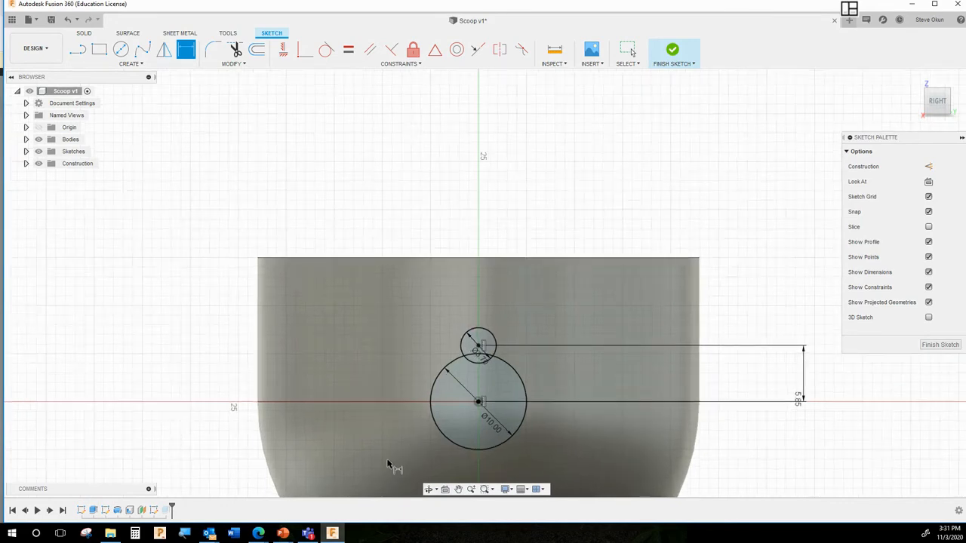
scroll(463, 468, "up", 2)
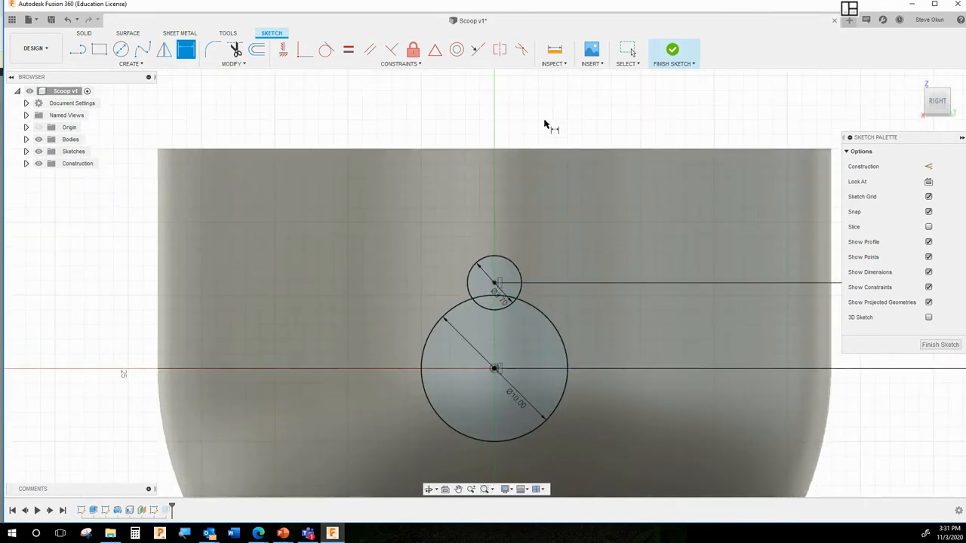
scroll(542, 123, "up", 1)
scroll(542, 123, "down", 3)
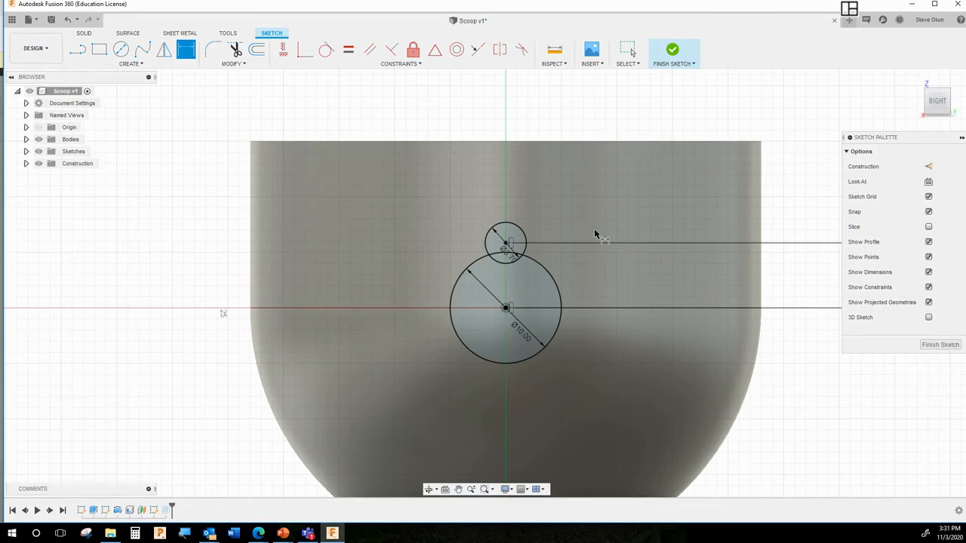
scroll(593, 262, "up", 1)
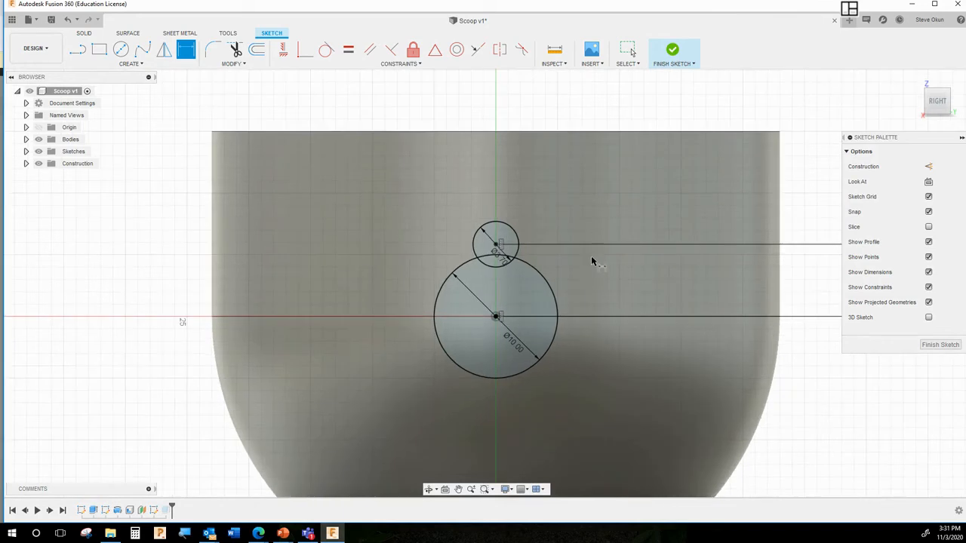
left_click(130, 66)
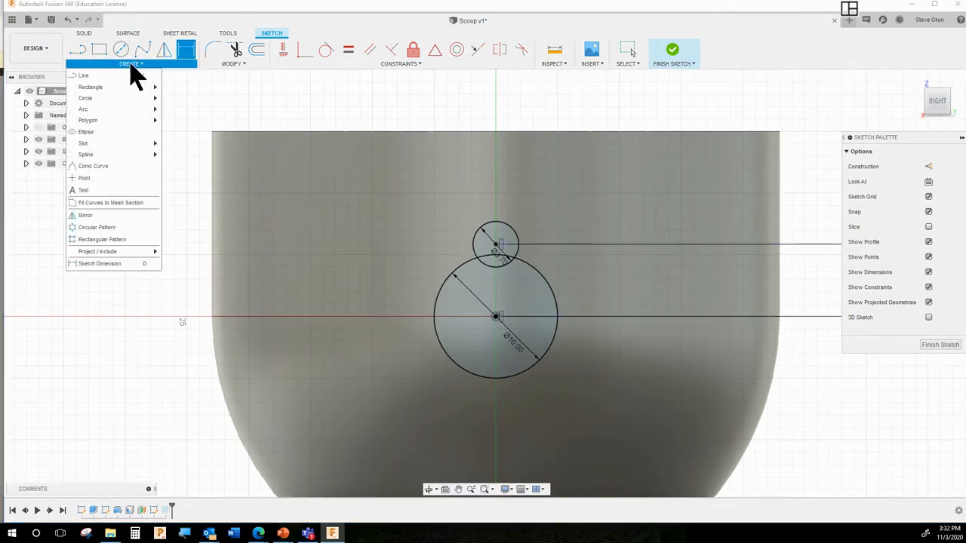
left_click(98, 227)
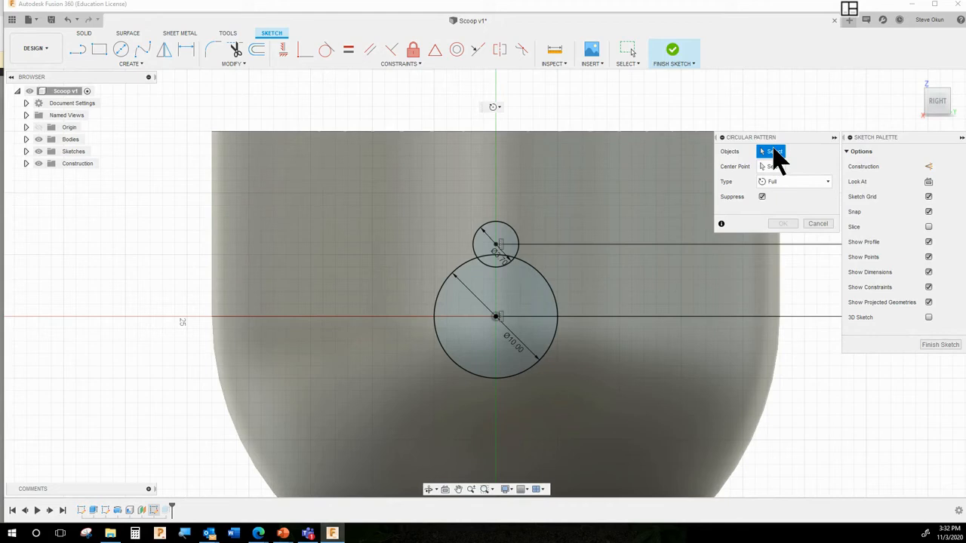
left_click(513, 242)
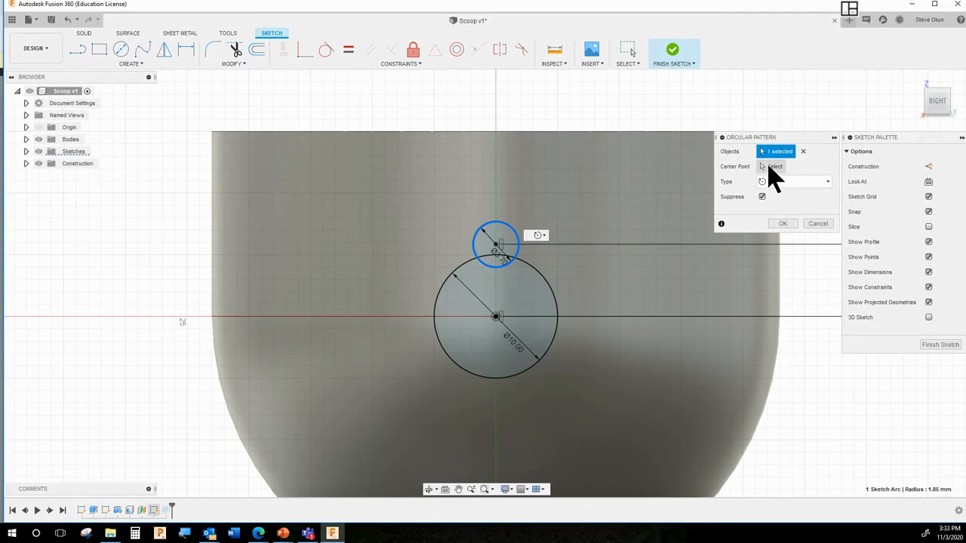
left_click(771, 167)
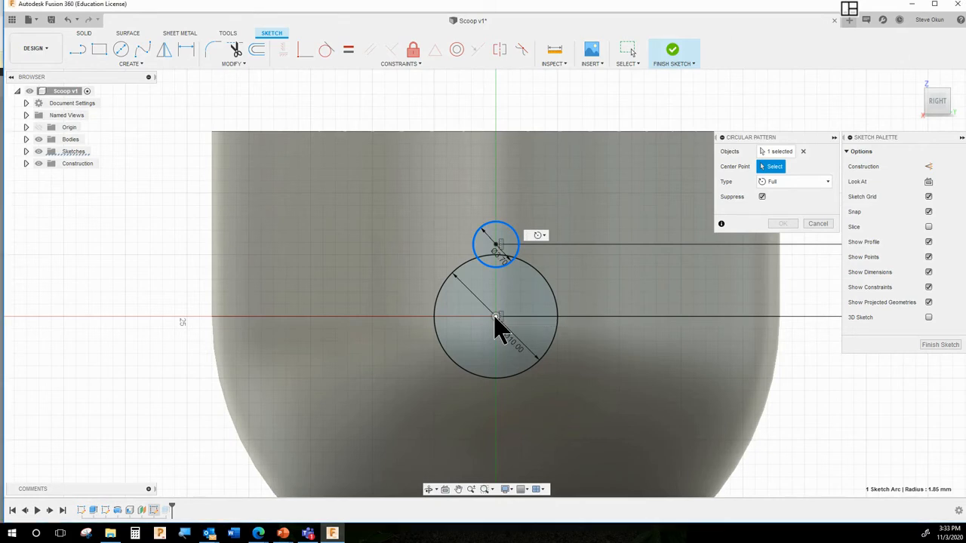
left_click(495, 317)
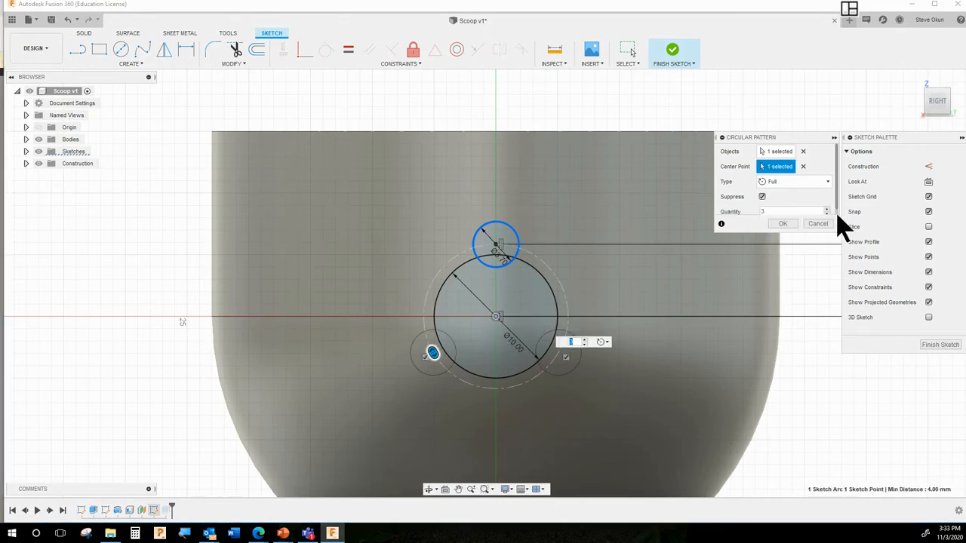
Set the circular pattern to a quantity of 6 with the Full type, create it and finish the sketch
double_click(761, 212)
type("6")
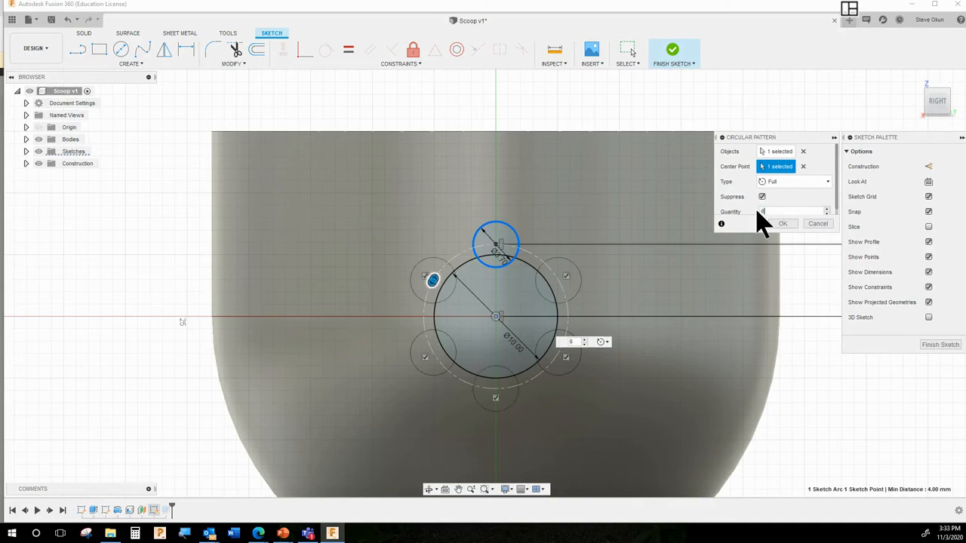
left_click(799, 184)
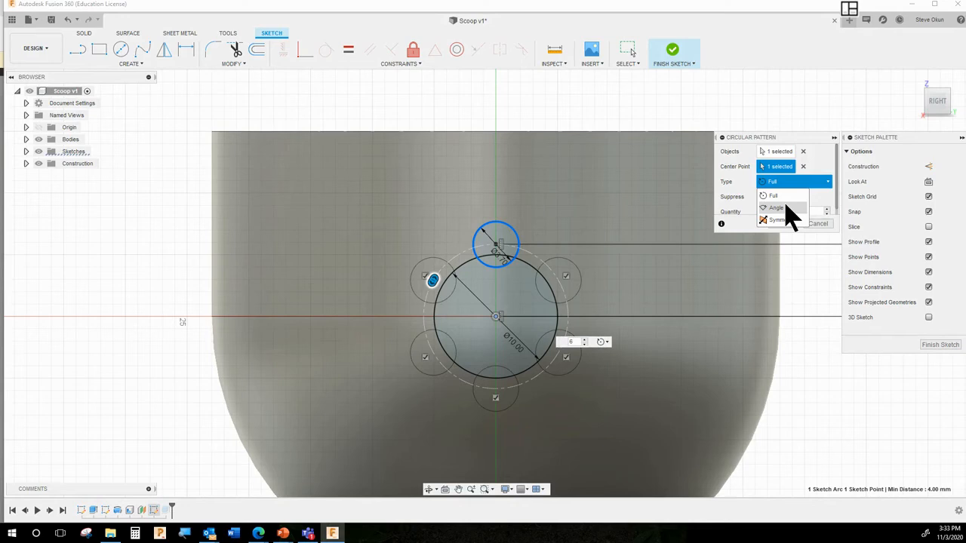
left_click(783, 199)
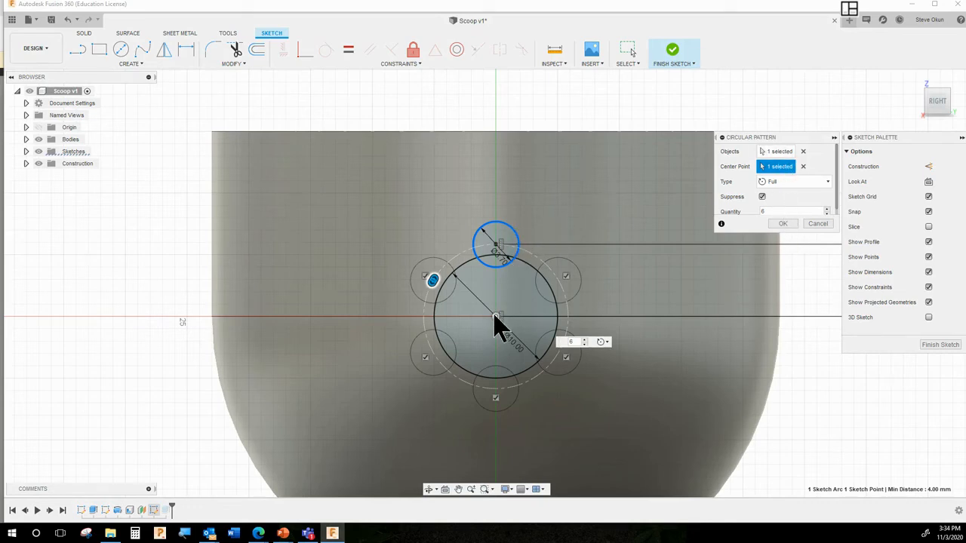
left_click(782, 224)
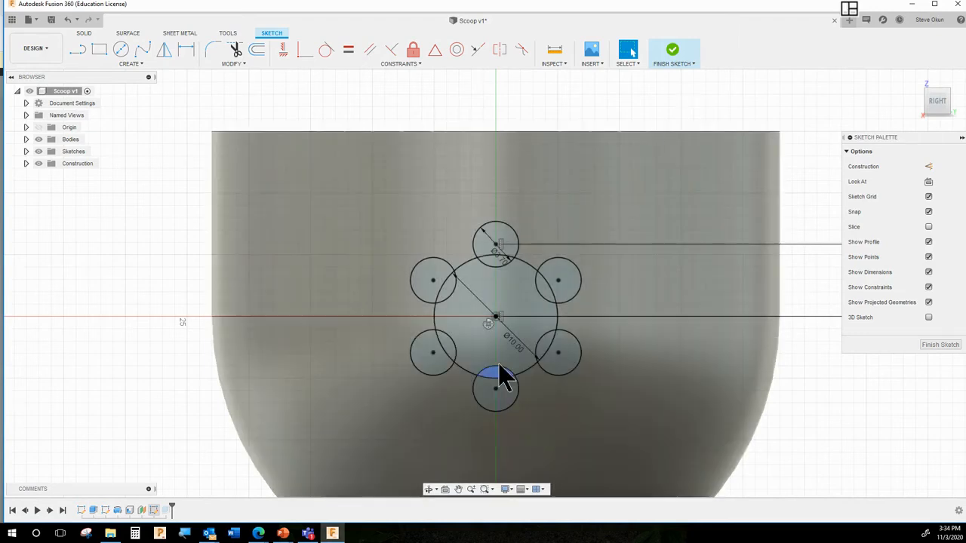
left_click(673, 54)
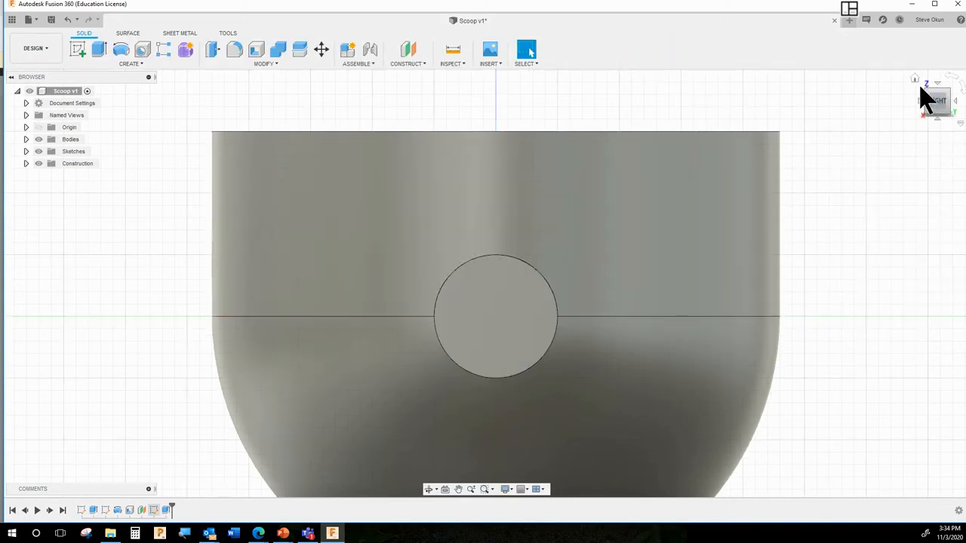
Return to the home view and make only Sketch3, with the circles at the handle's end, visible among the sketches
left_click(914, 80)
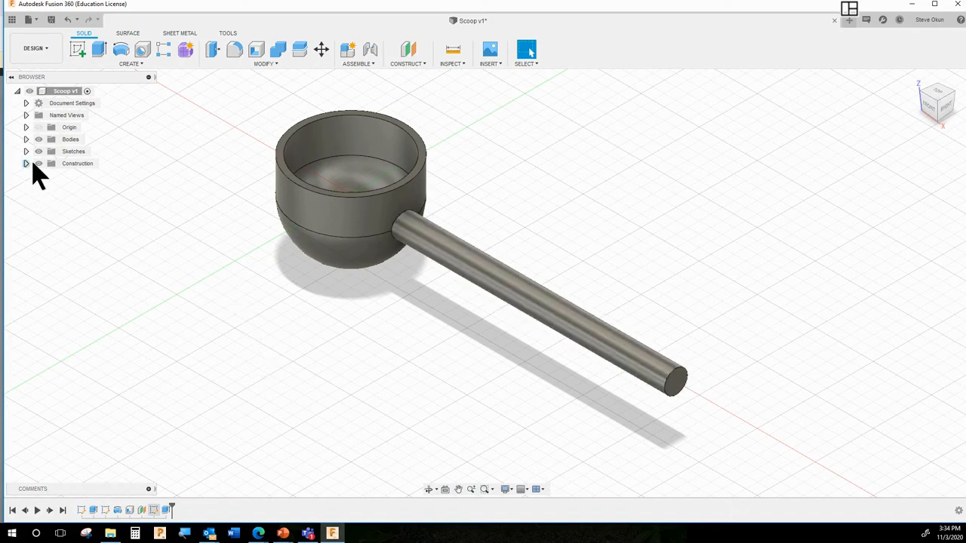
left_click(26, 152)
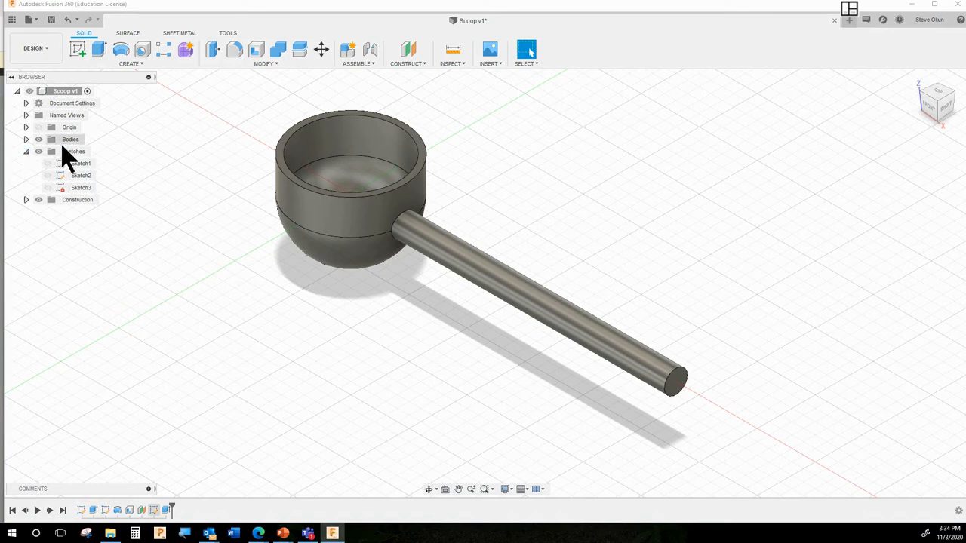
left_click(48, 164)
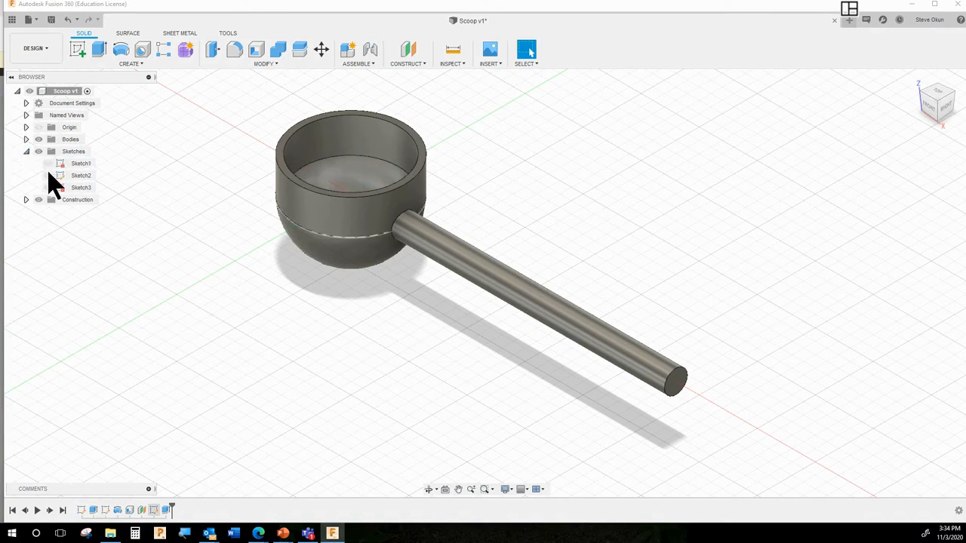
left_click(47, 175)
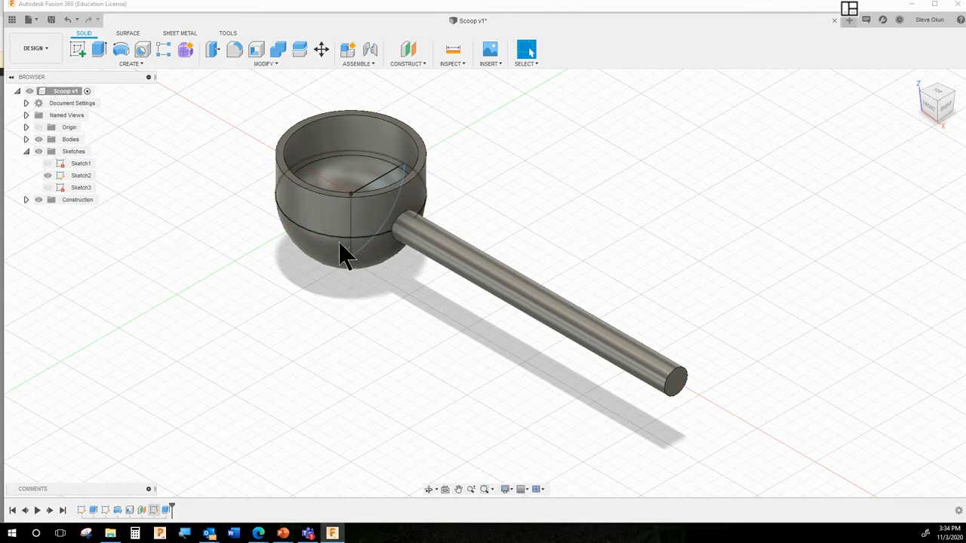
left_click(46, 175)
left_click(47, 175)
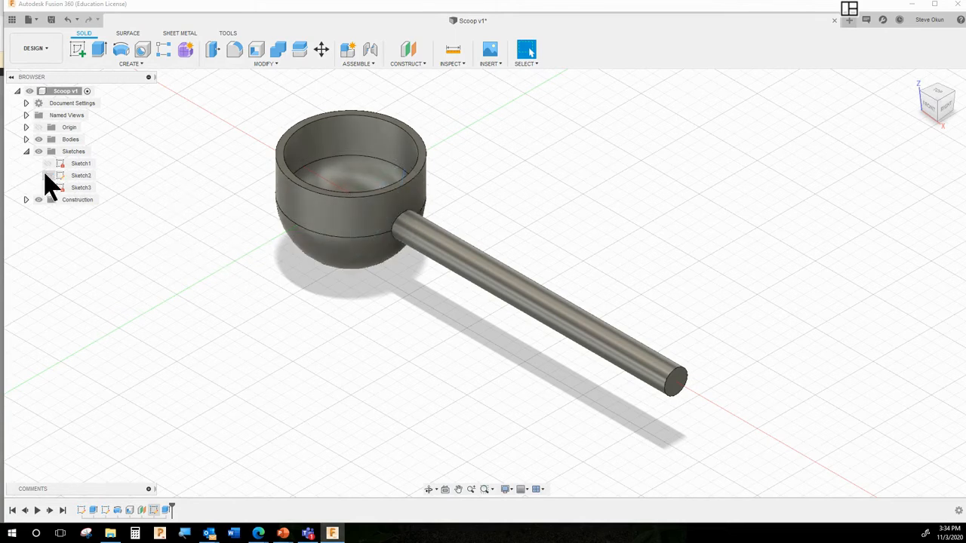
left_click(47, 187)
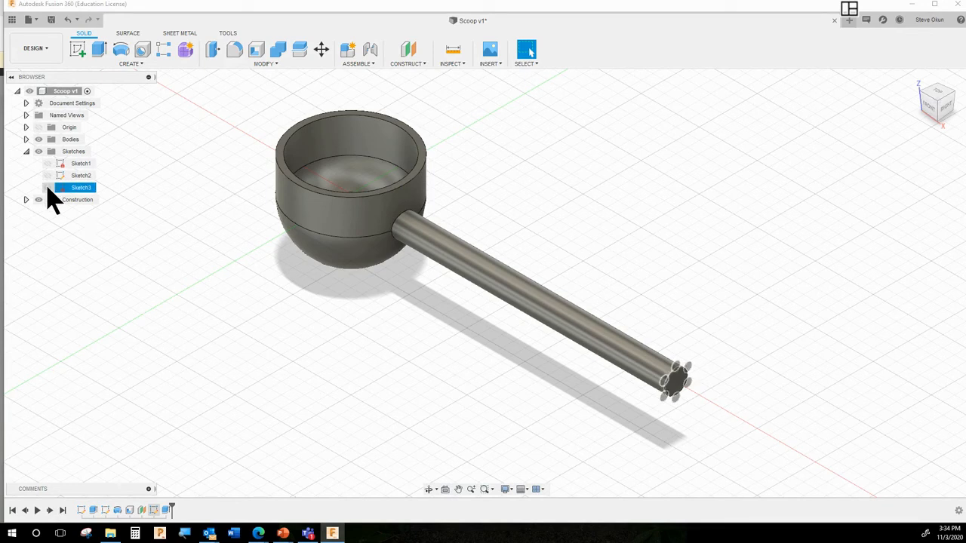
left_click(47, 187)
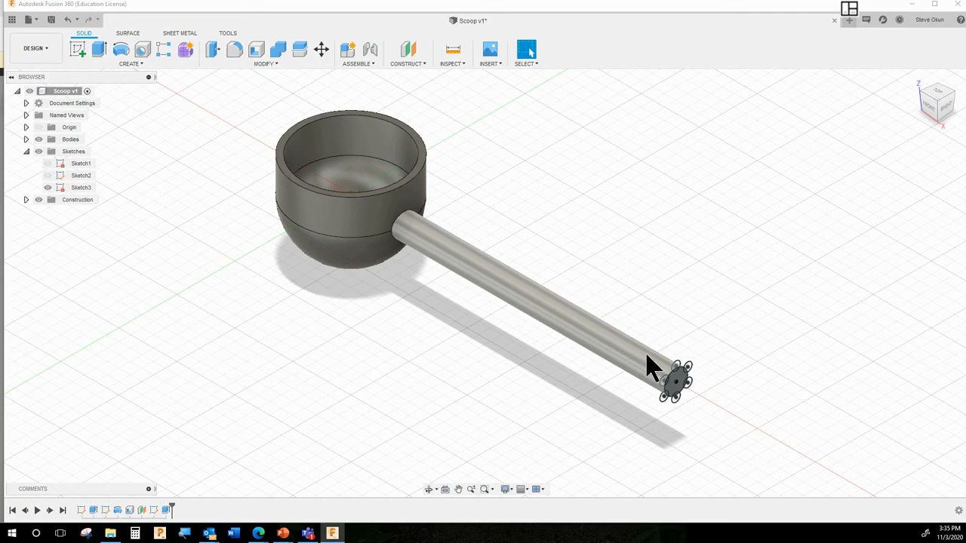
Edit the handle's extrude feature, replacing its profile selection with only the central fluted region of Sketch3, keeping the Join operation
left_click(672, 386)
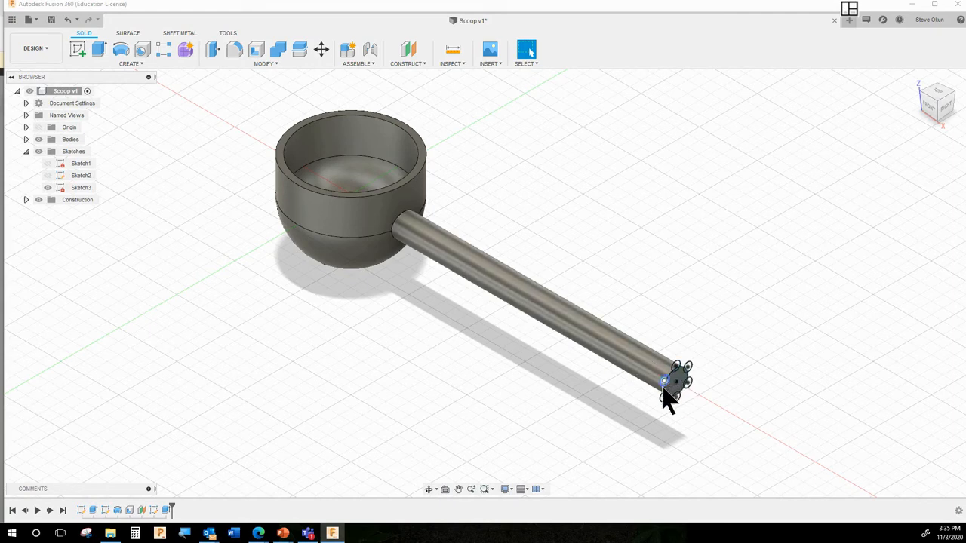
middle_click_drag(709, 414, 688, 405, "shift")
scroll(684, 406, "up", 3)
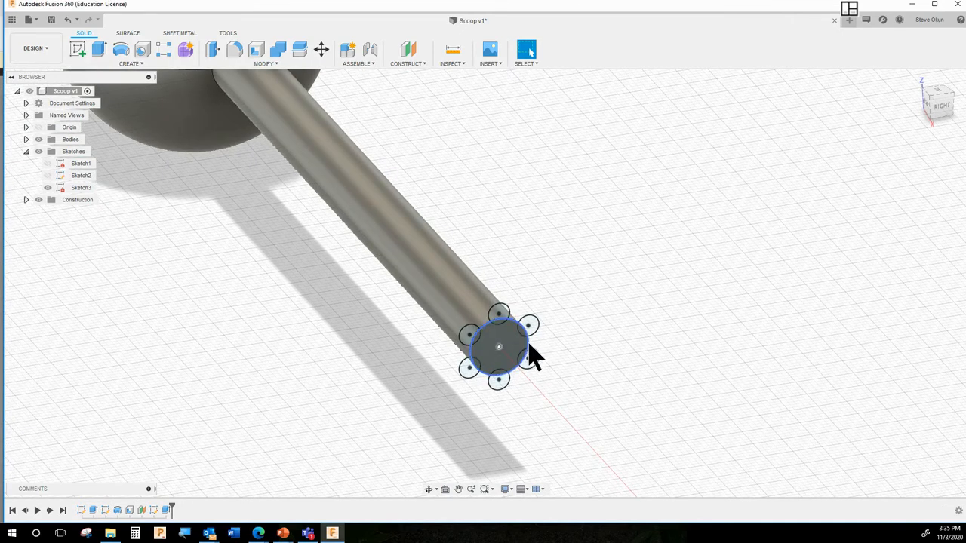
middle_click_drag(593, 408, 550, 447, "shift")
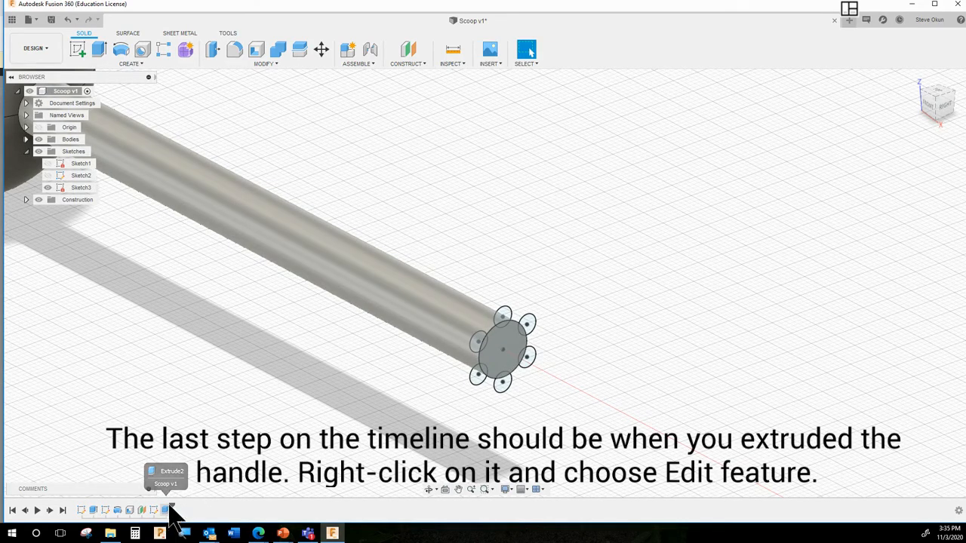
right_click(168, 511)
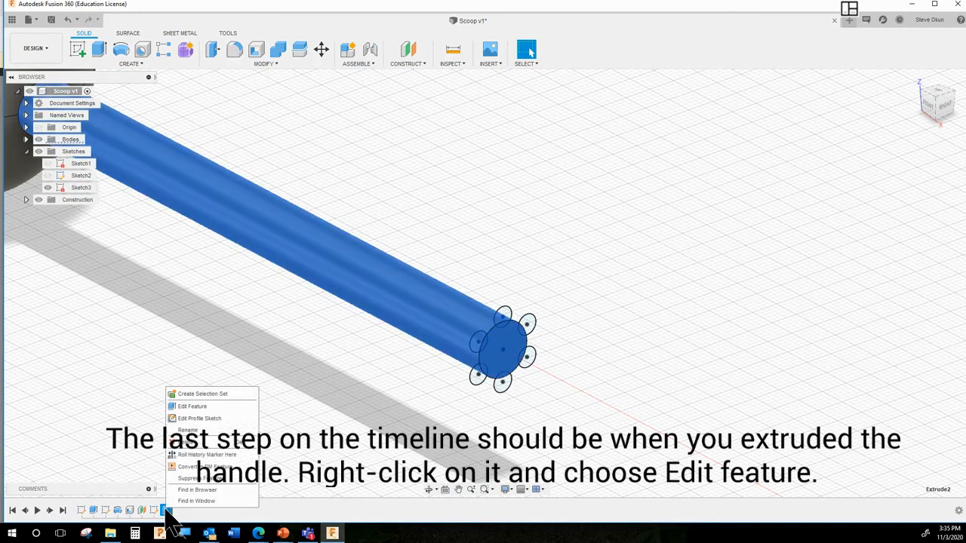
left_click(198, 407)
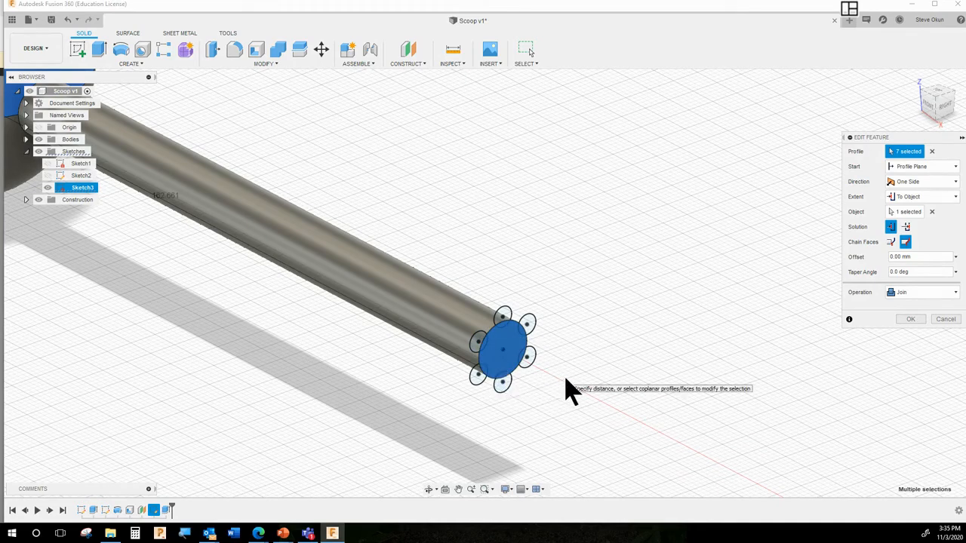
left_click(931, 151)
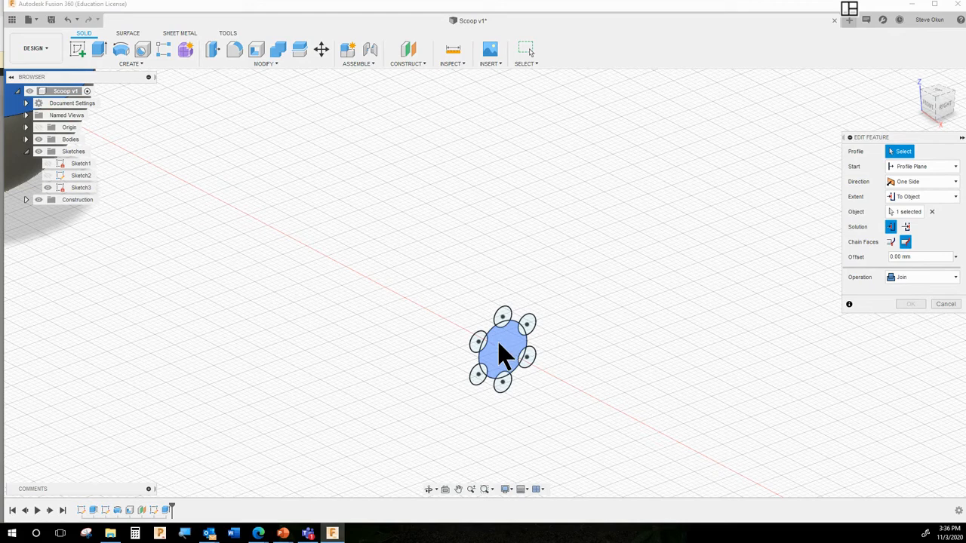
left_click(498, 361)
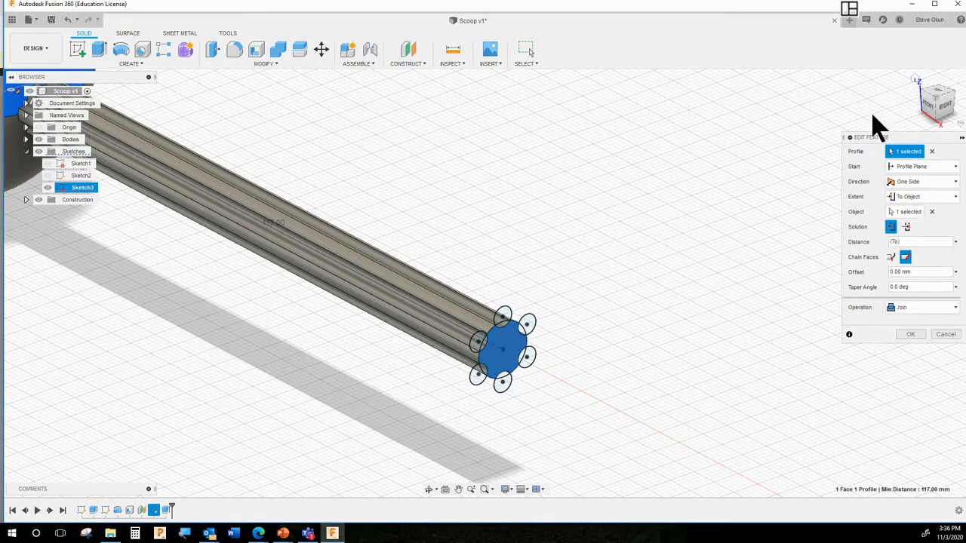
left_click(914, 78)
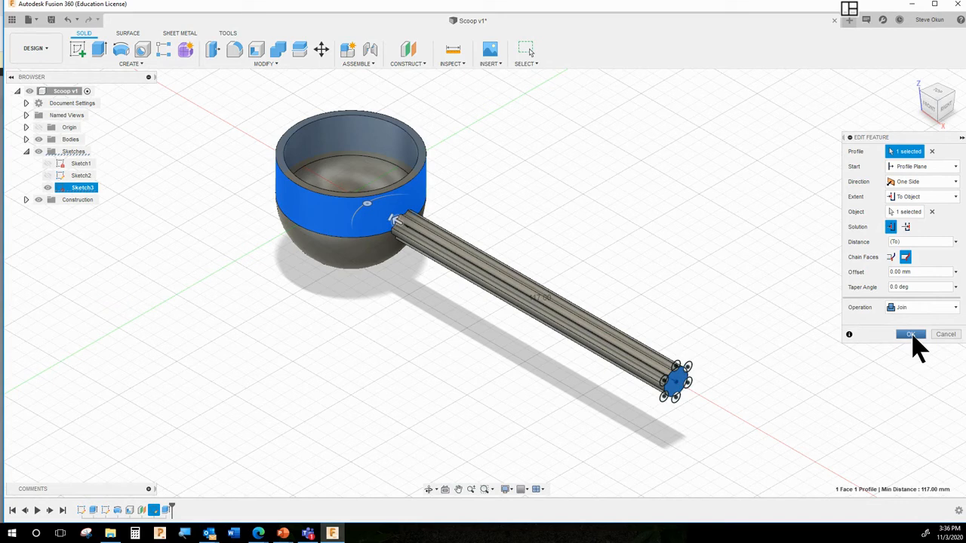
left_click(911, 334)
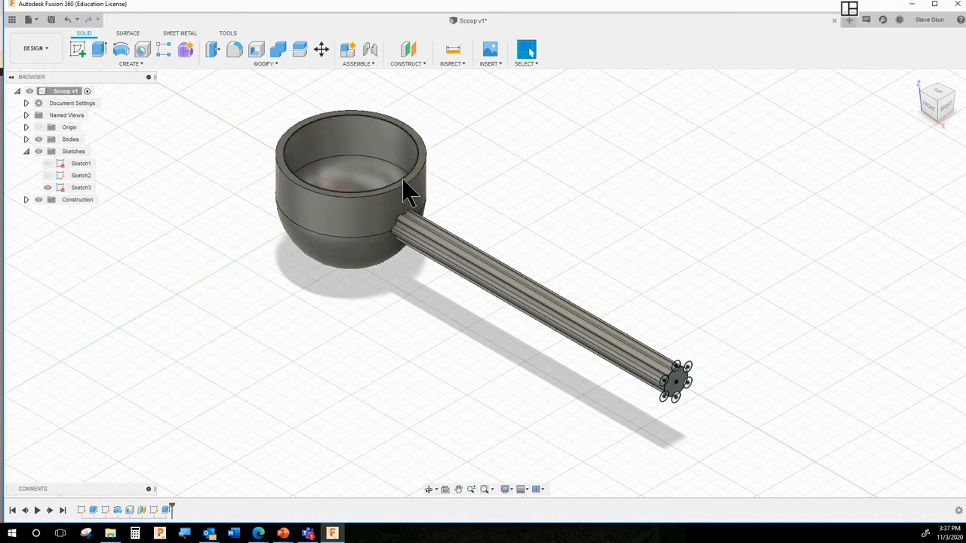
Fillet the outer and inner edges of the bowl's rim with a 0.5 mm radius
left_click(257, 64)
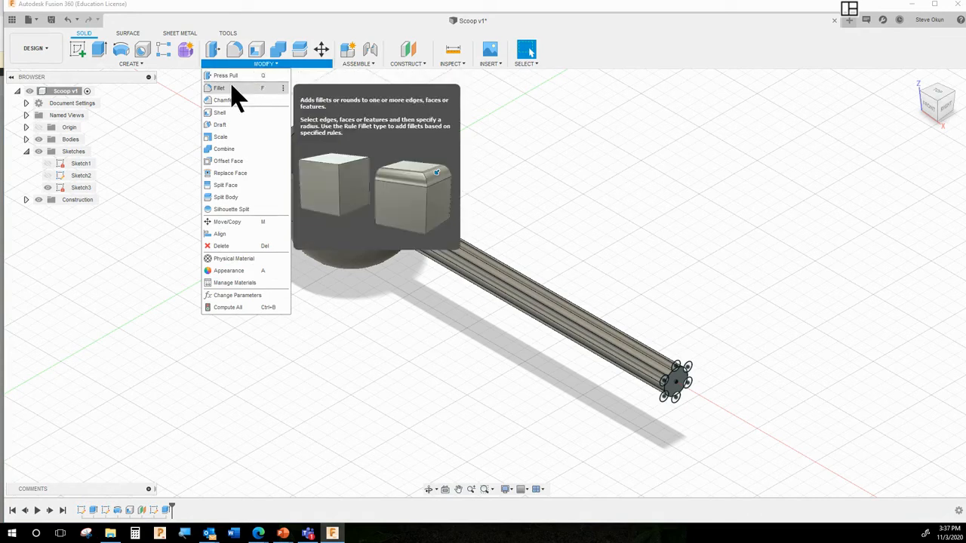
left_click(234, 90)
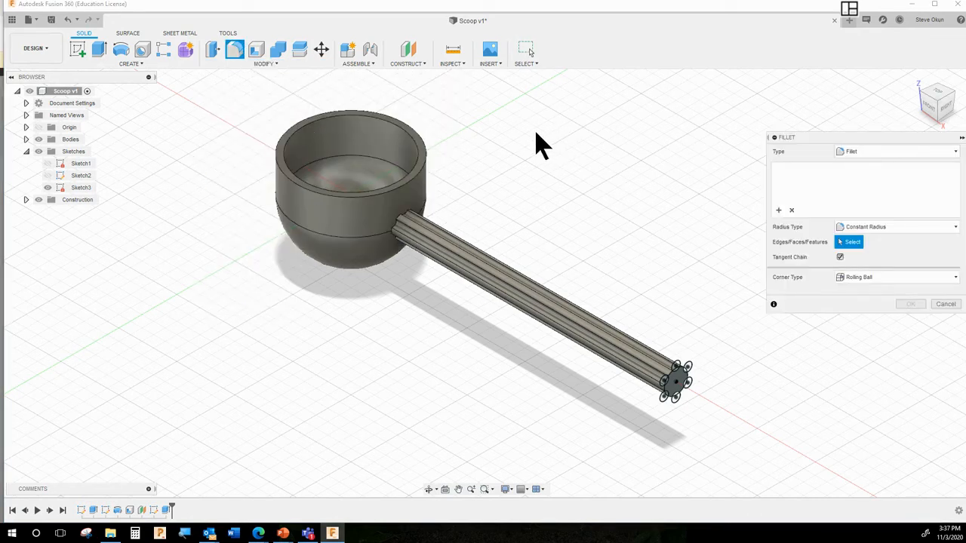
scroll(532, 145, "up", 1)
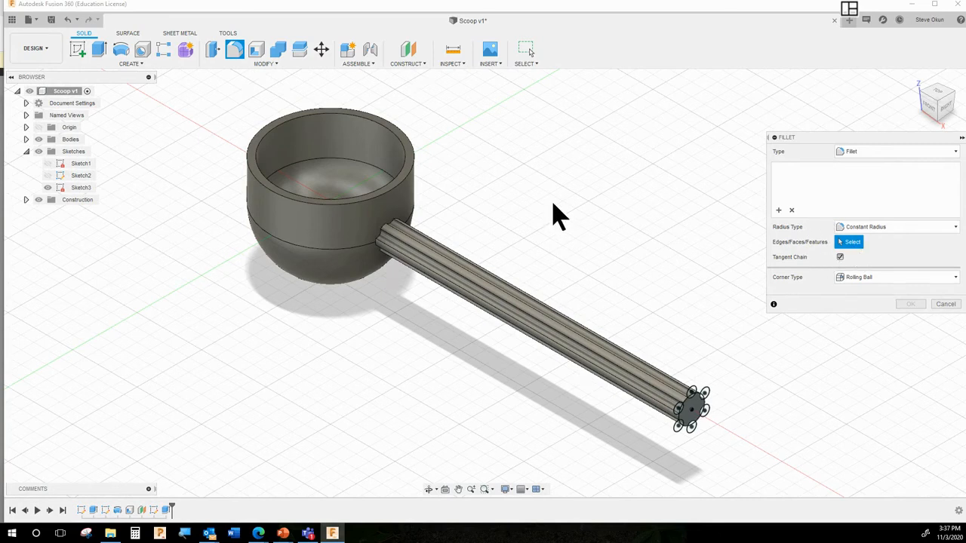
scroll(550, 218, "up", 1)
scroll(528, 201, "up", 1)
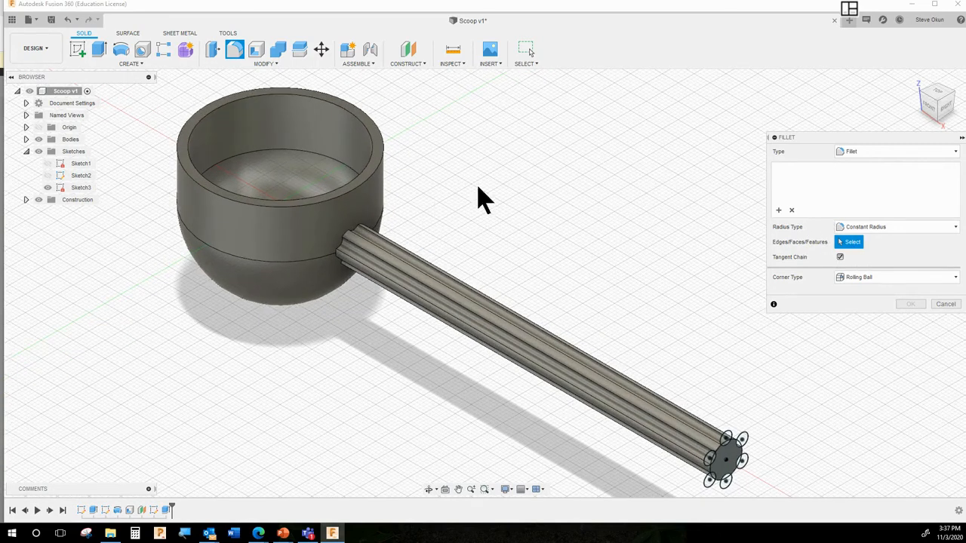
left_click(365, 193)
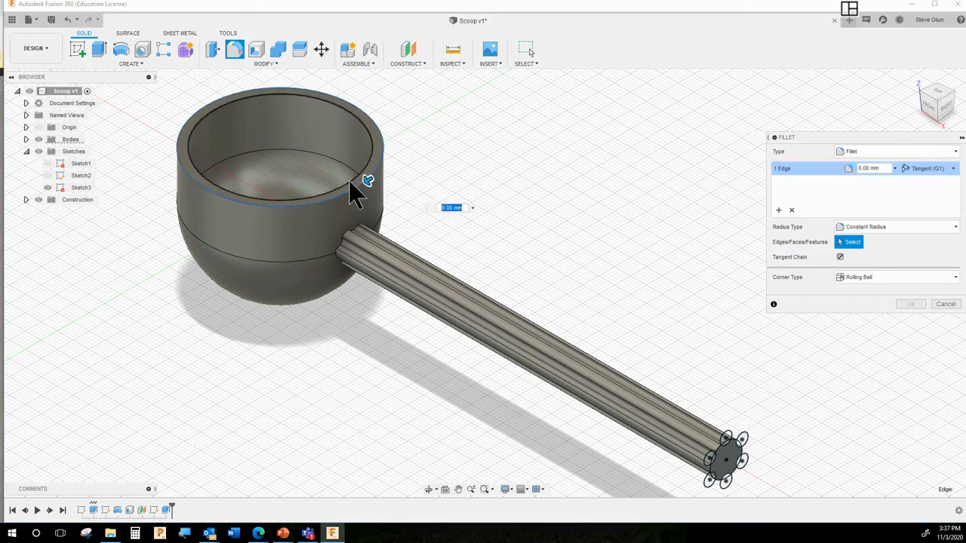
left_click(350, 184)
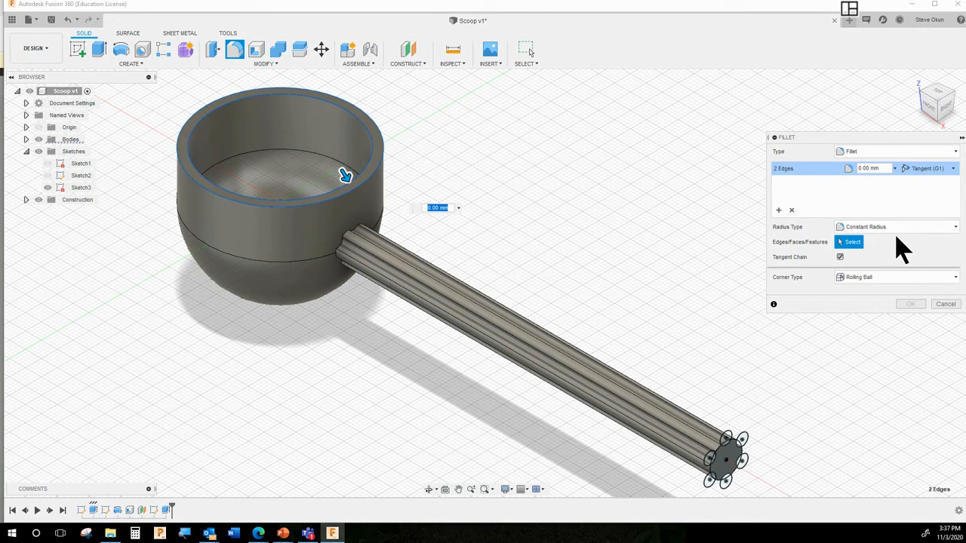
type(".5")
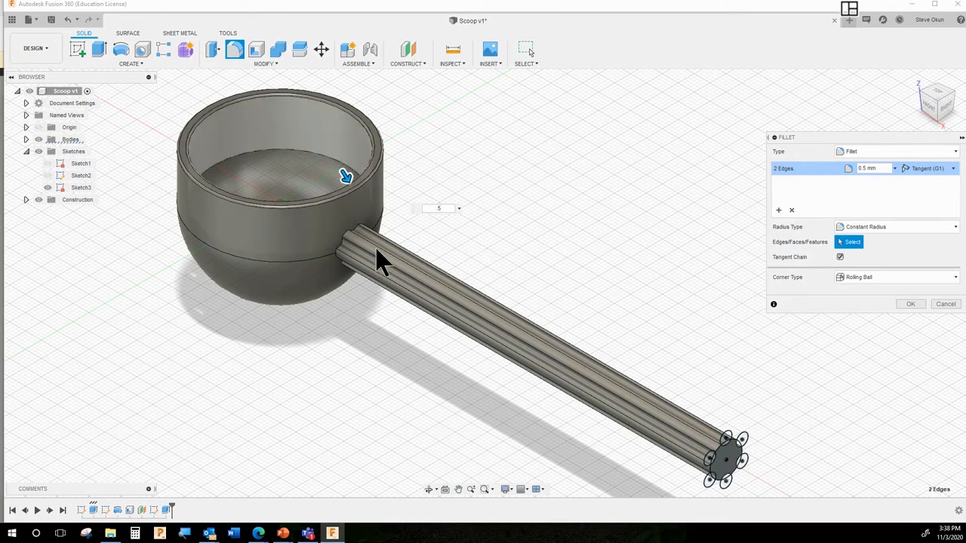
mouse_move(237, 355)
middle_mouse_down("shift")
mouse_move(262, 350)
mouse_move(248, 356)
middle_mouse_up("shift")
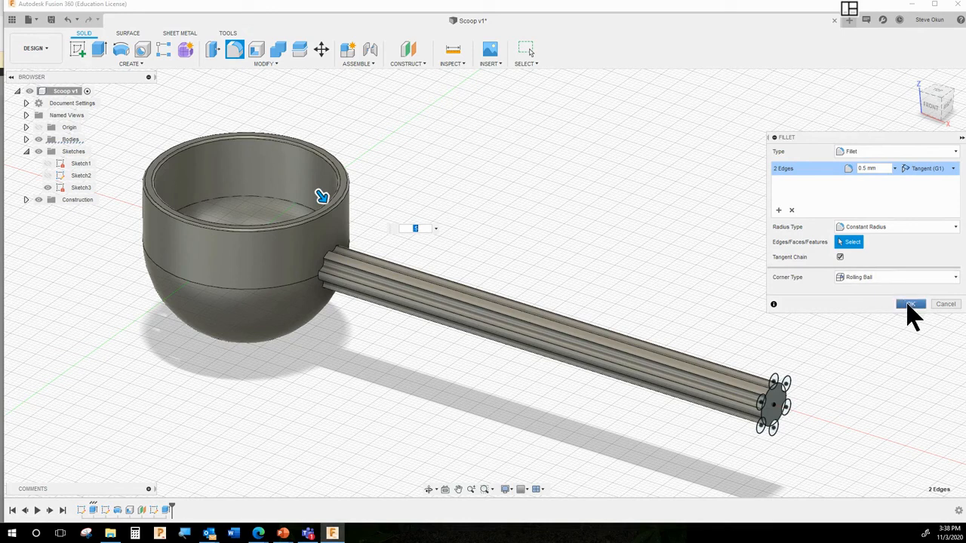
left_click(908, 306)
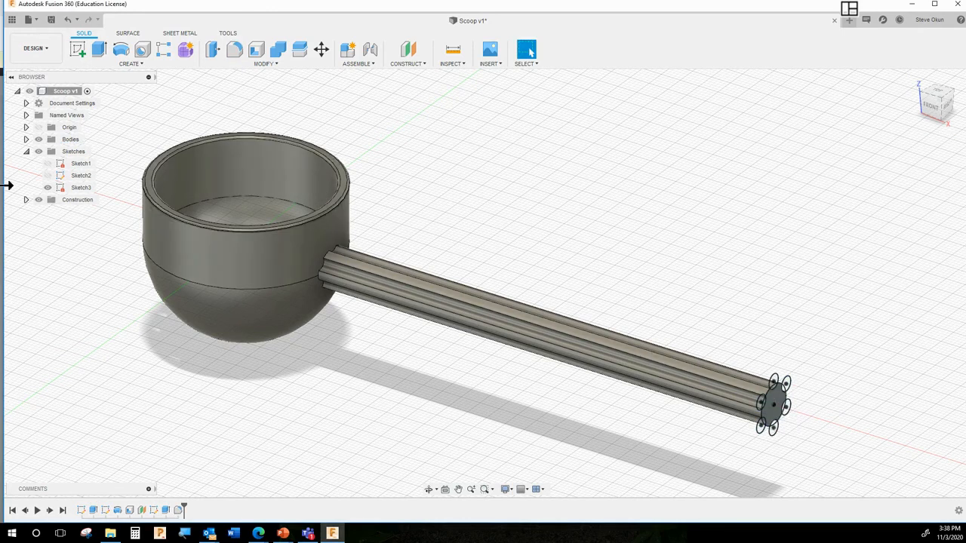
Hide Sketch3, which holds the patterned circles at the handle's end
left_click(46, 188)
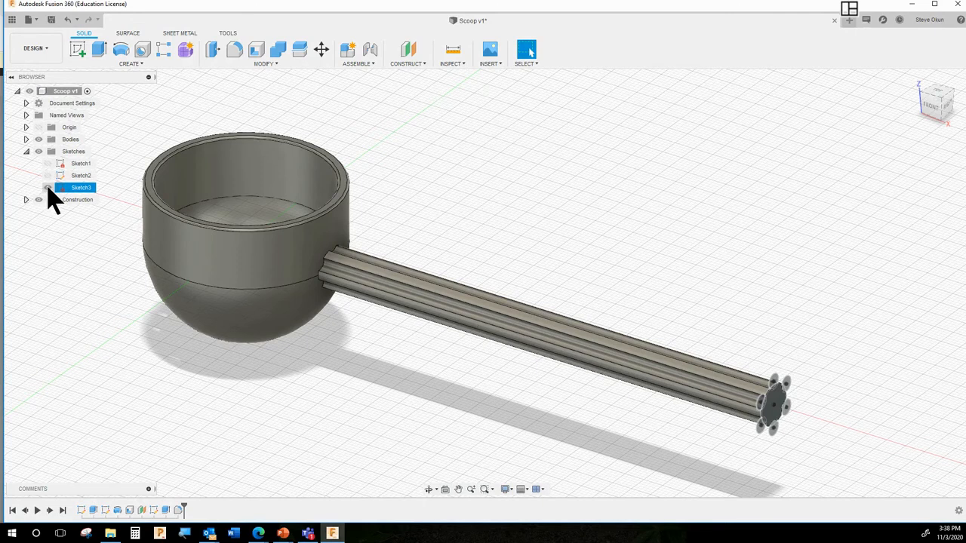
left_click(47, 188)
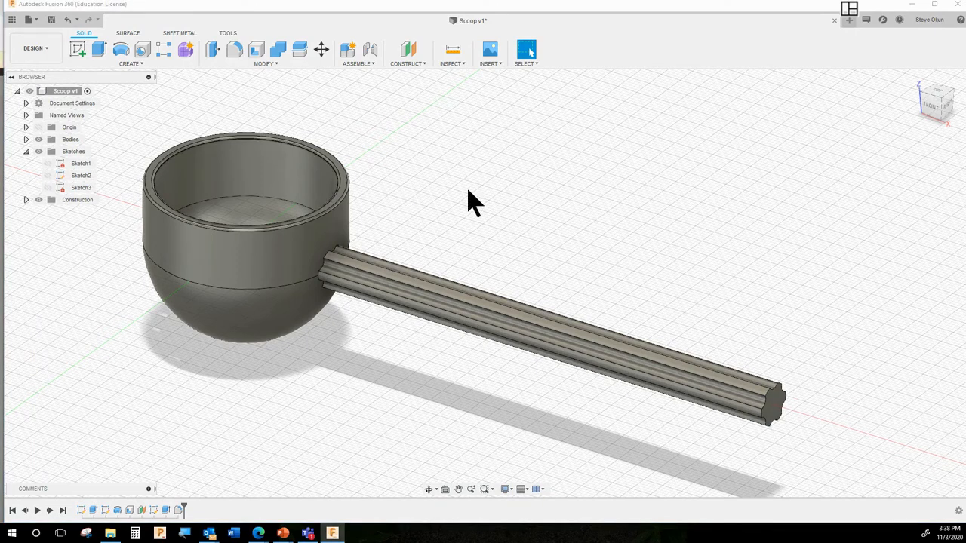
middle_click_drag(834, 468, 810, 458, "shift")
scroll(811, 457, "up", 3)
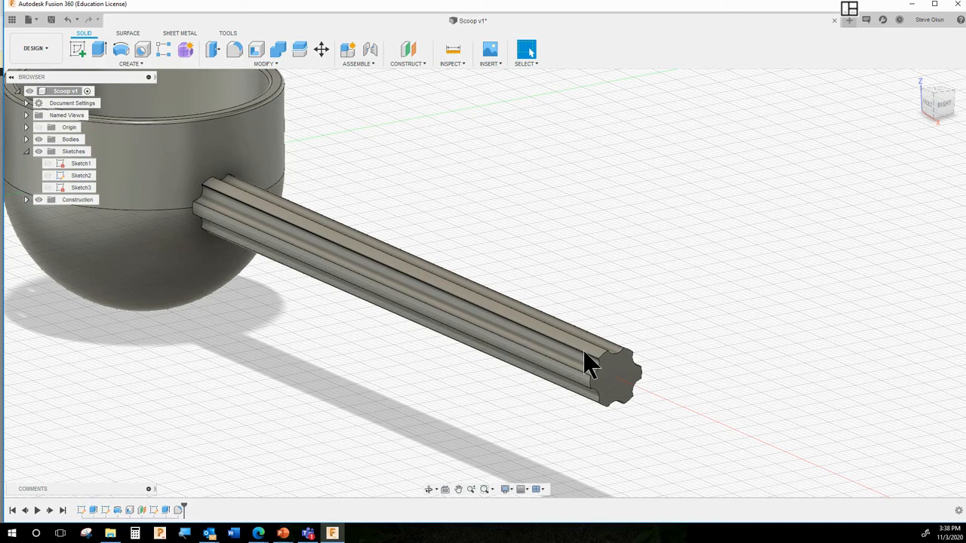
Start a constant-radius fillet and select five lengthwise groove edges along the near side of the fluted handle
left_click(271, 65)
left_click(246, 92)
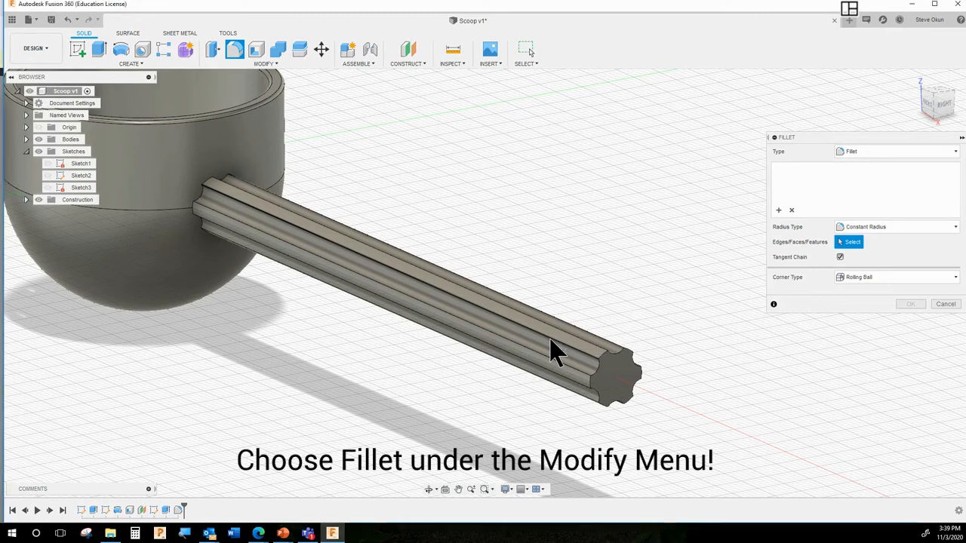
left_click(556, 345)
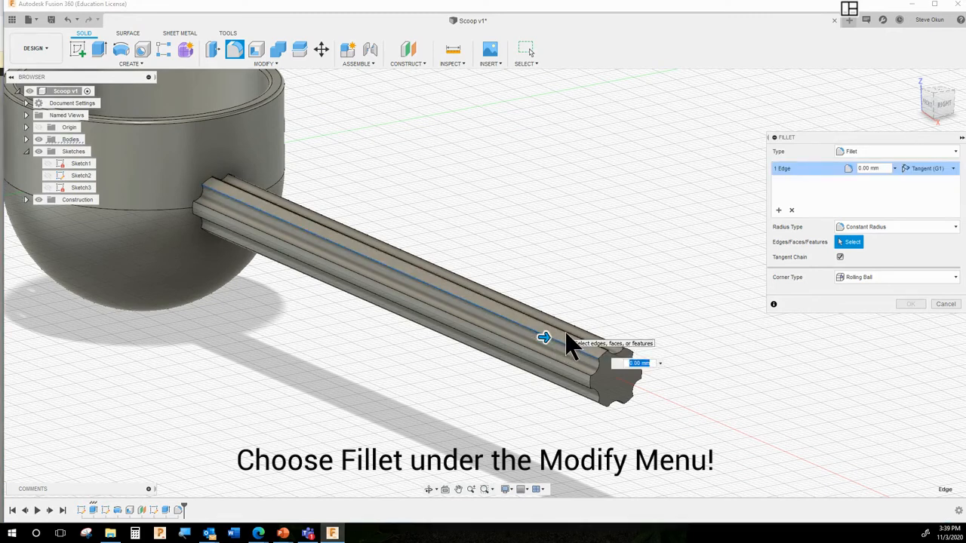
left_click(572, 347)
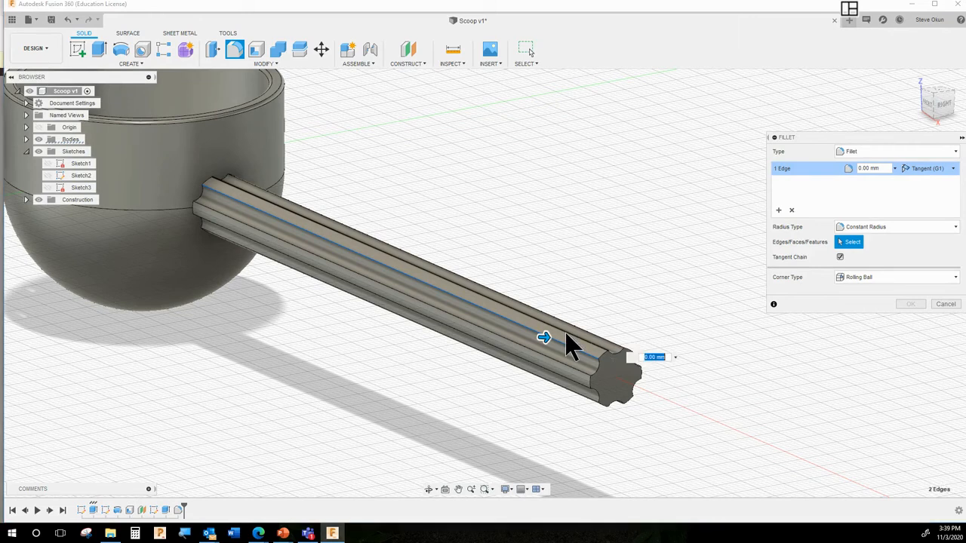
left_click(564, 376)
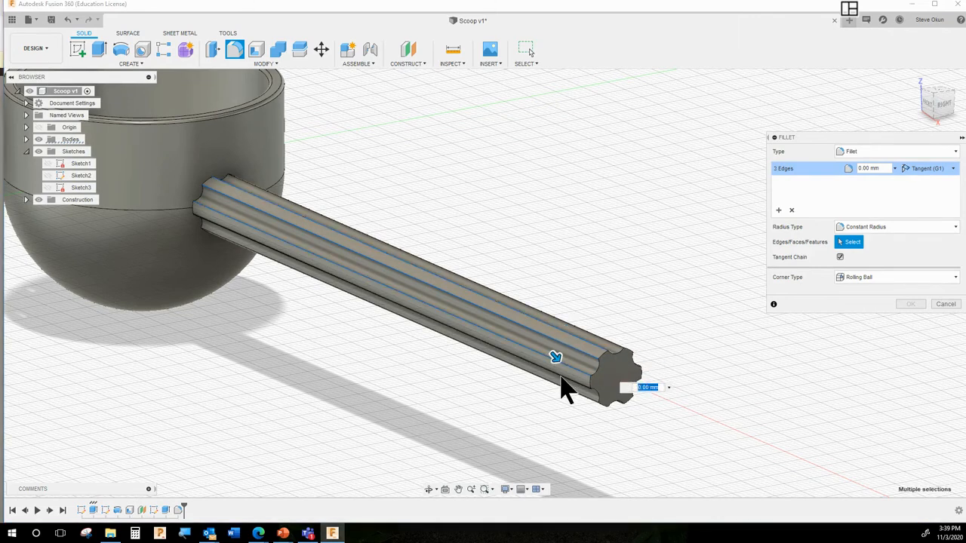
scroll(562, 389, "up", 5)
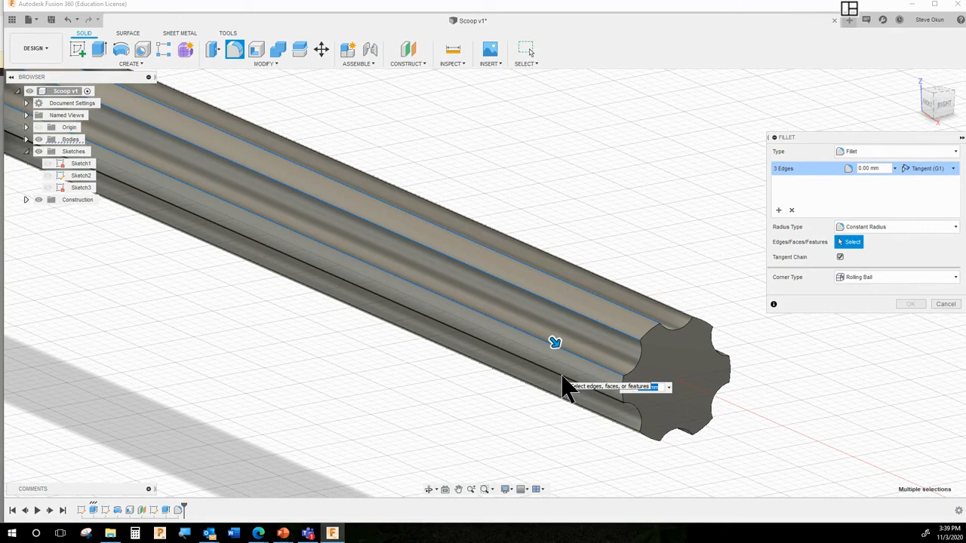
left_click(567, 393)
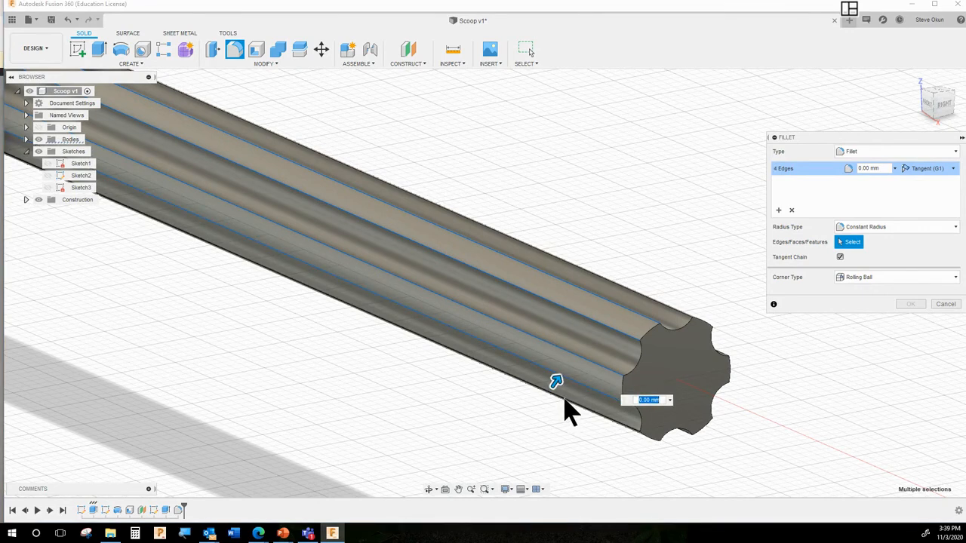
left_click(581, 409)
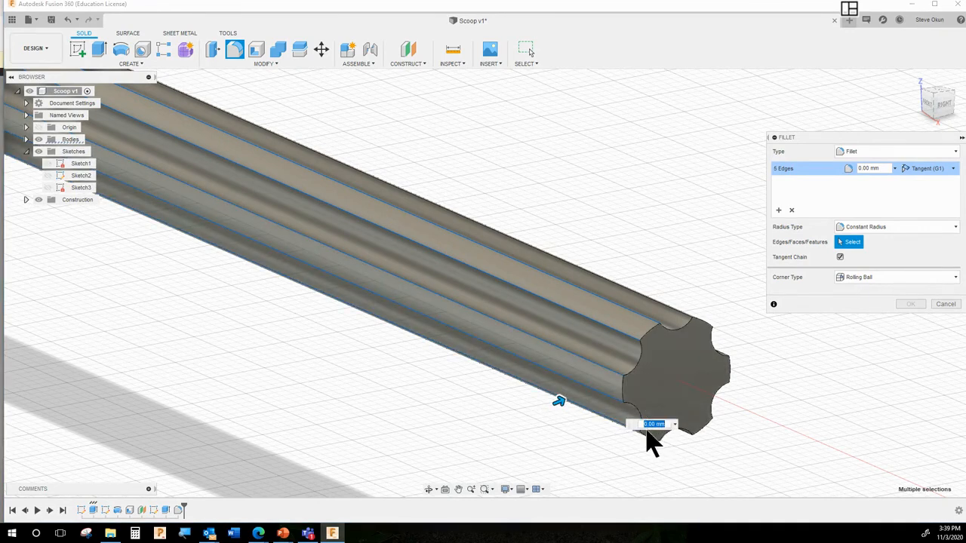
Add two more lengthwise groove edges on the underside of the handle to the fillet selection
scroll(661, 456, "up", 1)
scroll(661, 457, "up", 3)
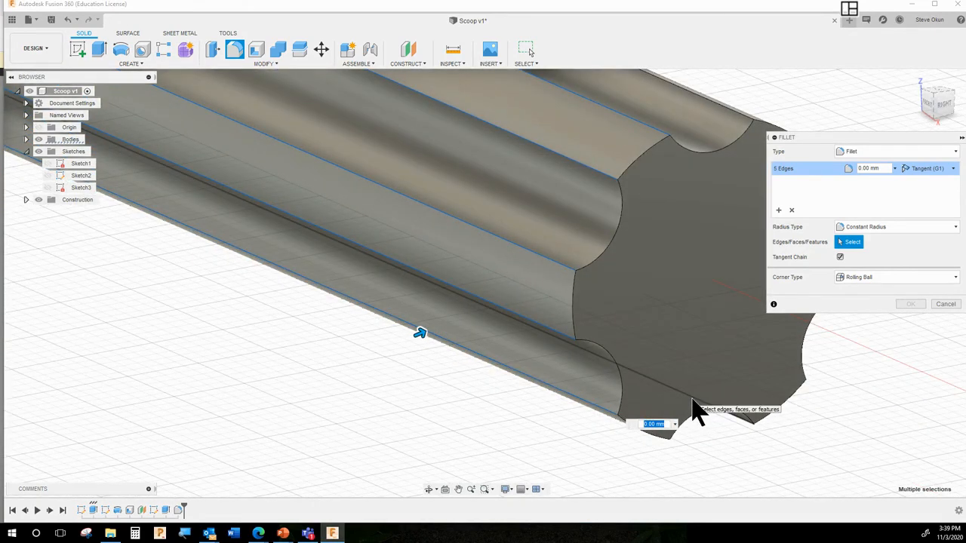
middle_click_drag(722, 449, 718, 409, "shift")
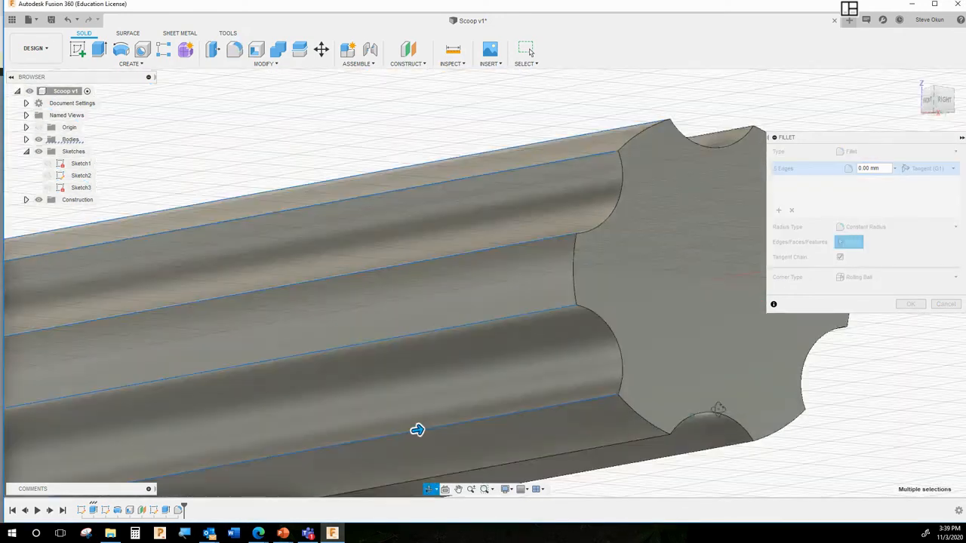
middle_click_drag(418, 430, 692, 446, "shift")
left_click(653, 441)
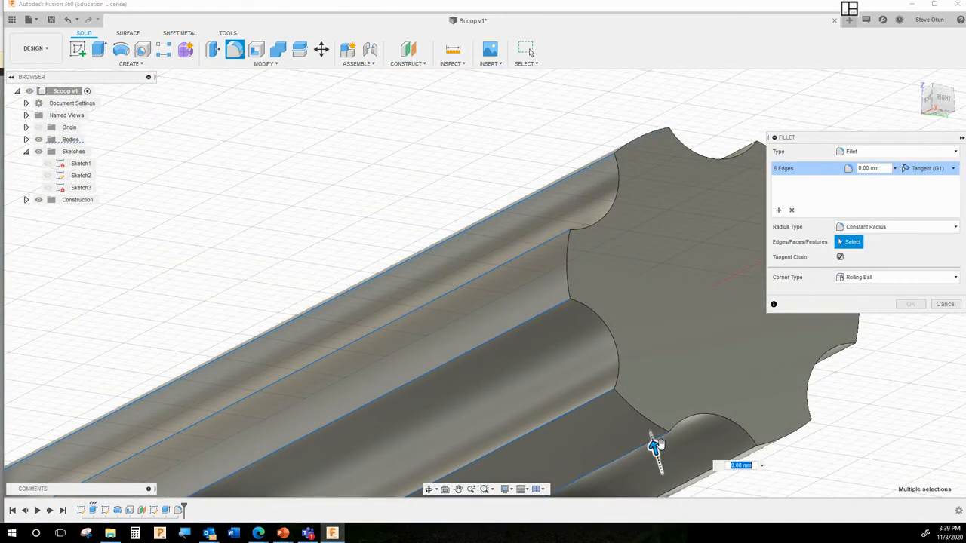
left_click(746, 451)
mouse_move(837, 419)
middle_mouse_down("shift")
mouse_move(753, 405)
mouse_move(844, 419)
middle_mouse_up("shift")
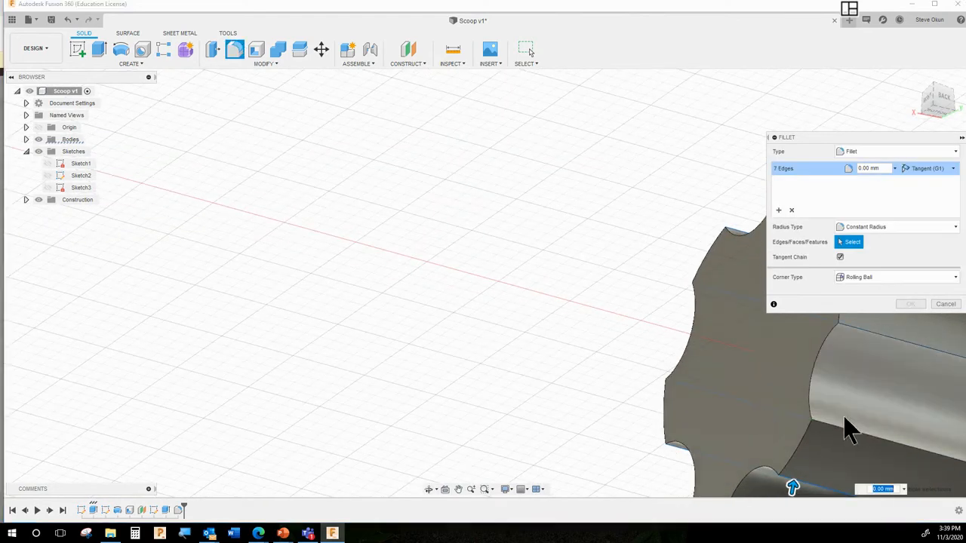
Add lengthwise groove edges on the far side and upper part of the handle to the selection and apply the constant-radius fillet
scroll(521, 377, "up", 1)
scroll(522, 379, "down", 2)
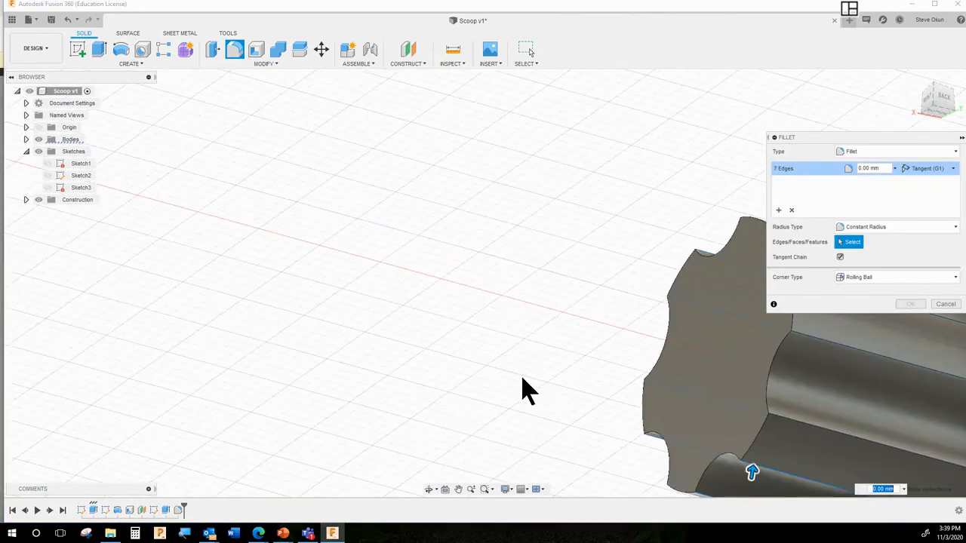
scroll(528, 391, "down", 2)
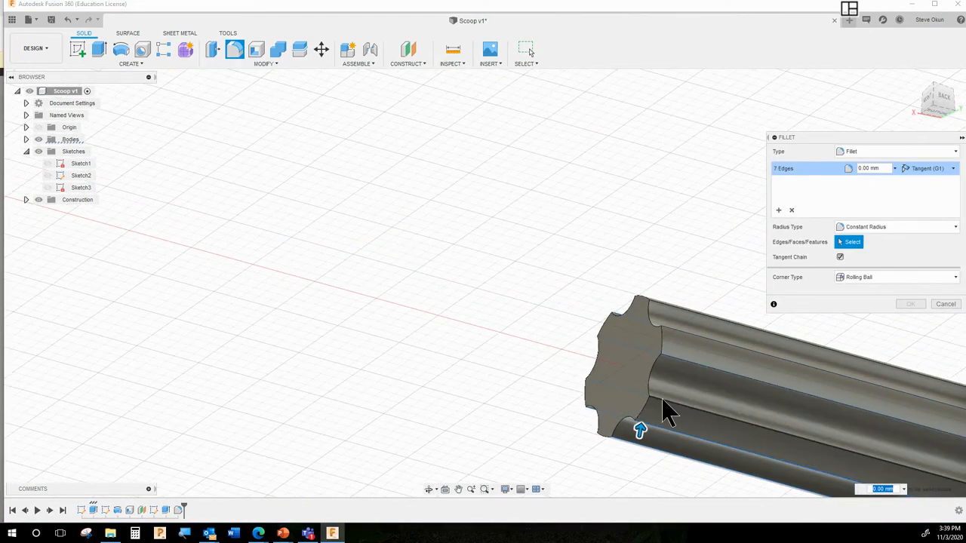
left_click(686, 374)
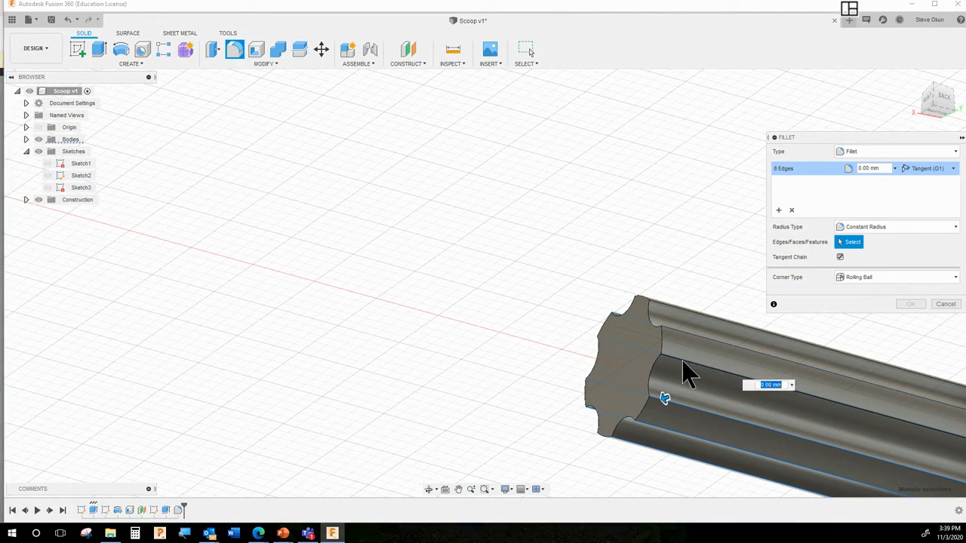
left_click(683, 341)
middle_click_drag(686, 283, 662, 346, "shift")
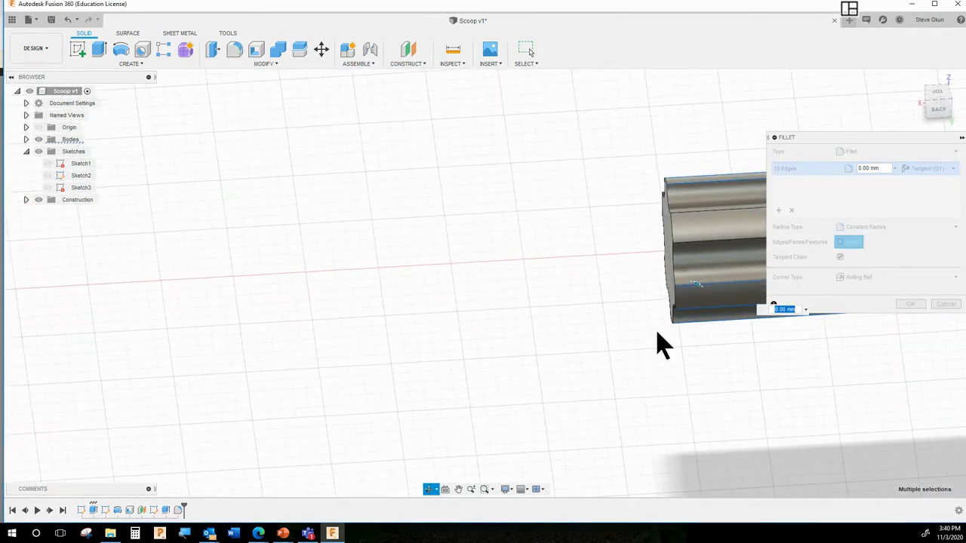
left_click(693, 248)
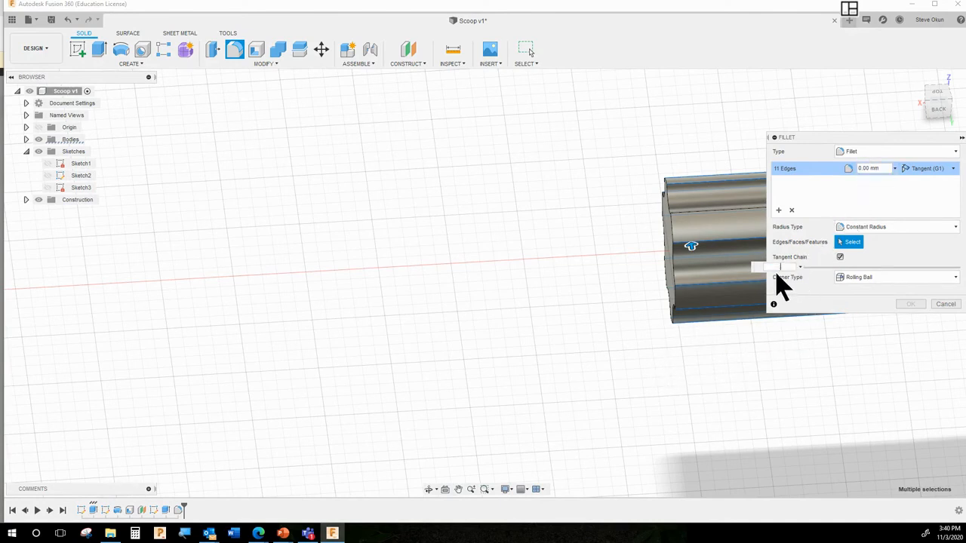
key("Return")
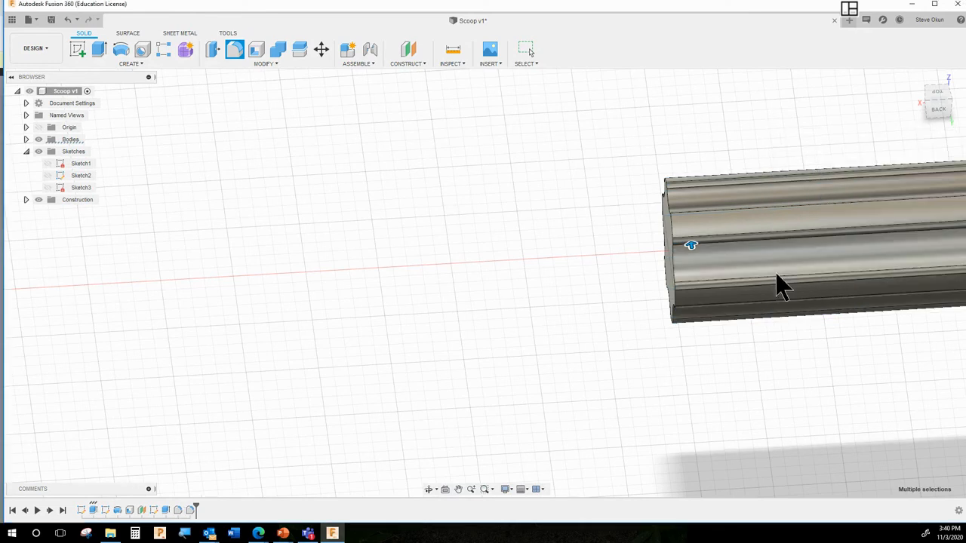
Set the visual style to Shaded and examine the filleted grooves along the handle
left_click(915, 79)
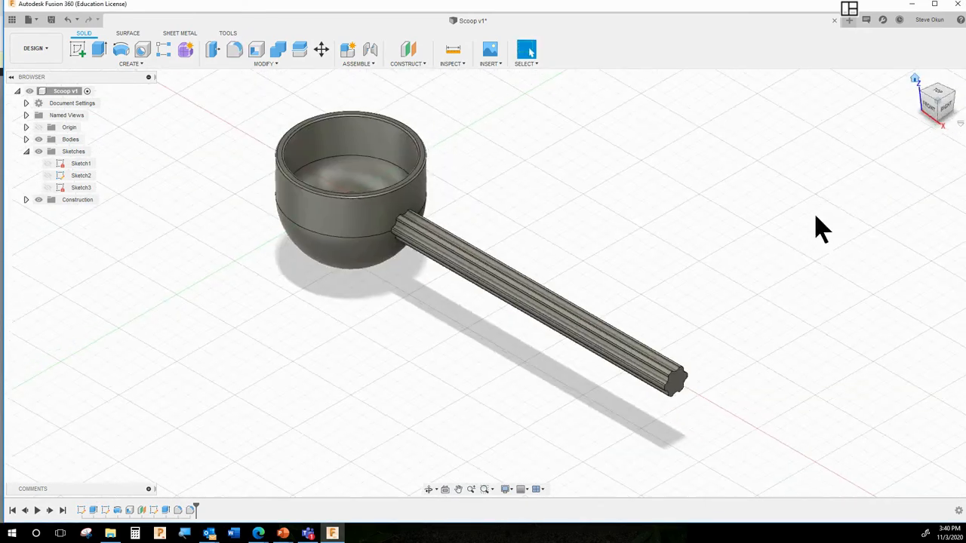
scroll(731, 324, "up", 5)
scroll(645, 427, "up", 2)
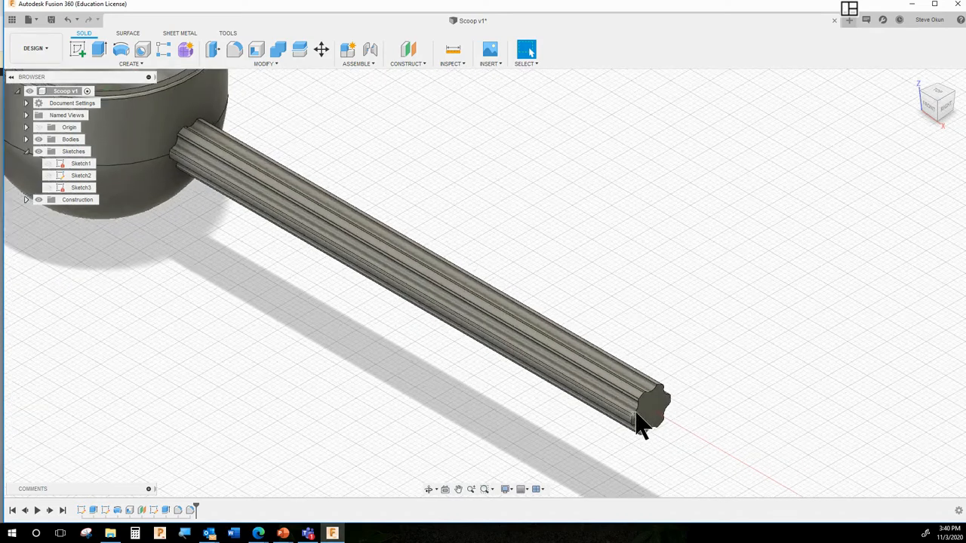
left_click(505, 489)
mouse_move(535, 406)
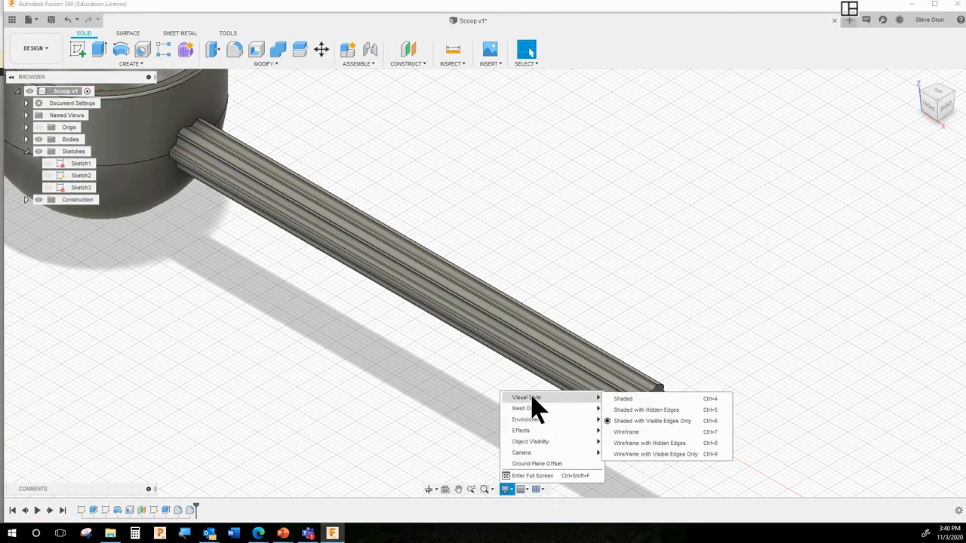
left_click(626, 397)
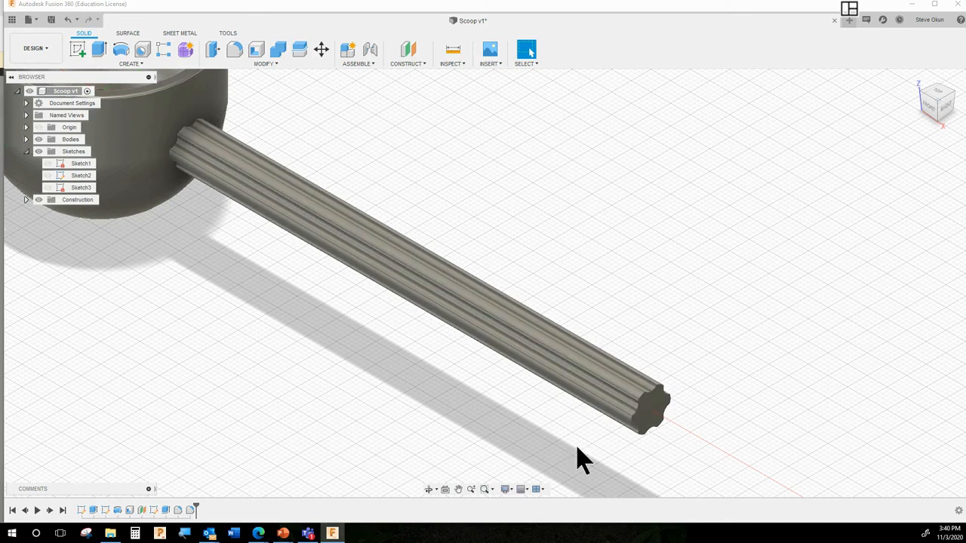
scroll(603, 460, "up", 3)
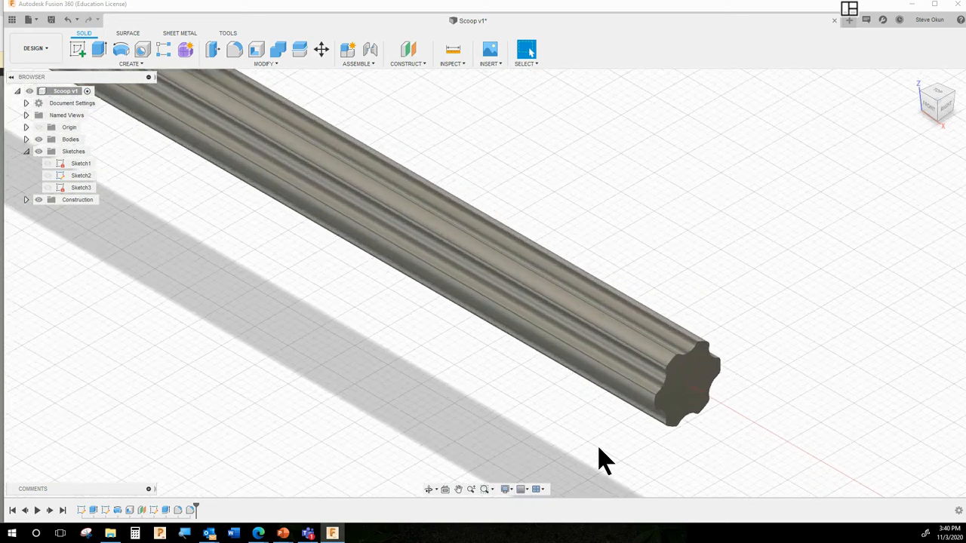
scroll(604, 460, "down", 3)
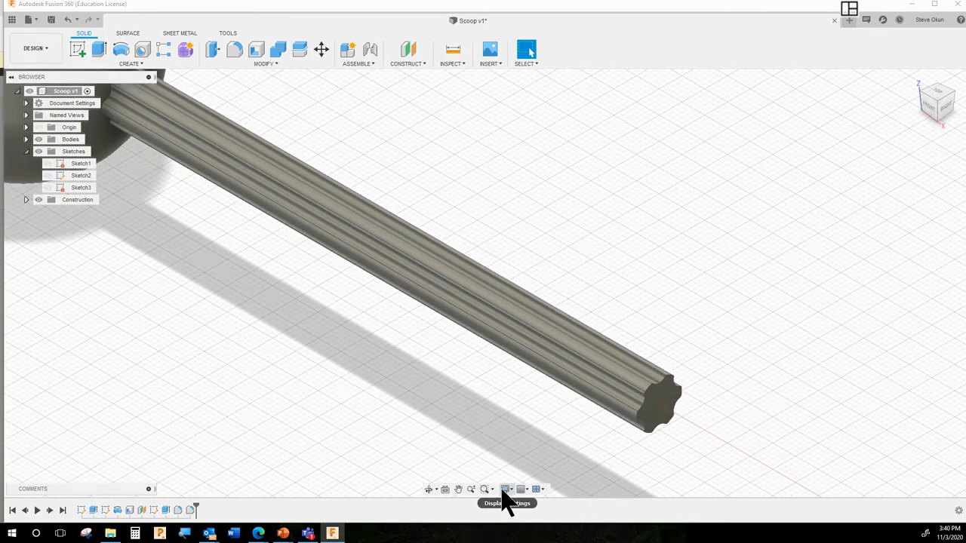
Restore the visual style to Shaded with Visible Edges Only
left_click(506, 489)
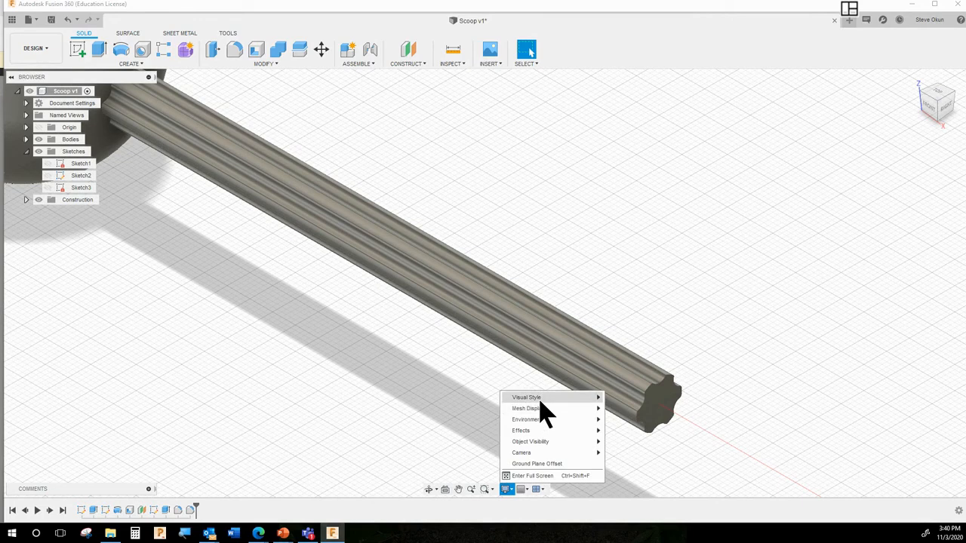
mouse_move(540, 400)
left_click(645, 421)
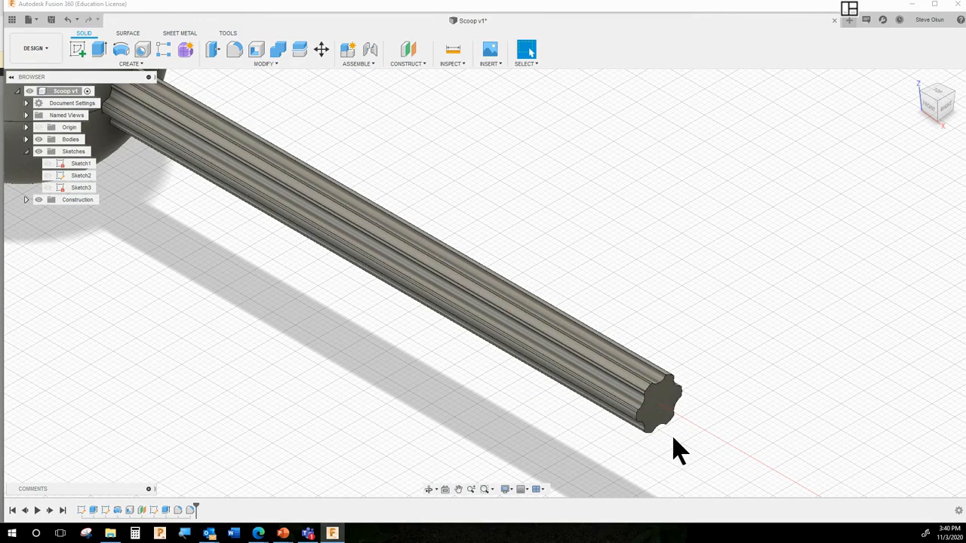
Select the handle's end face with a selection window enclosing only the tip of the handle
middle_click_drag(683, 451, 698, 470, "shift")
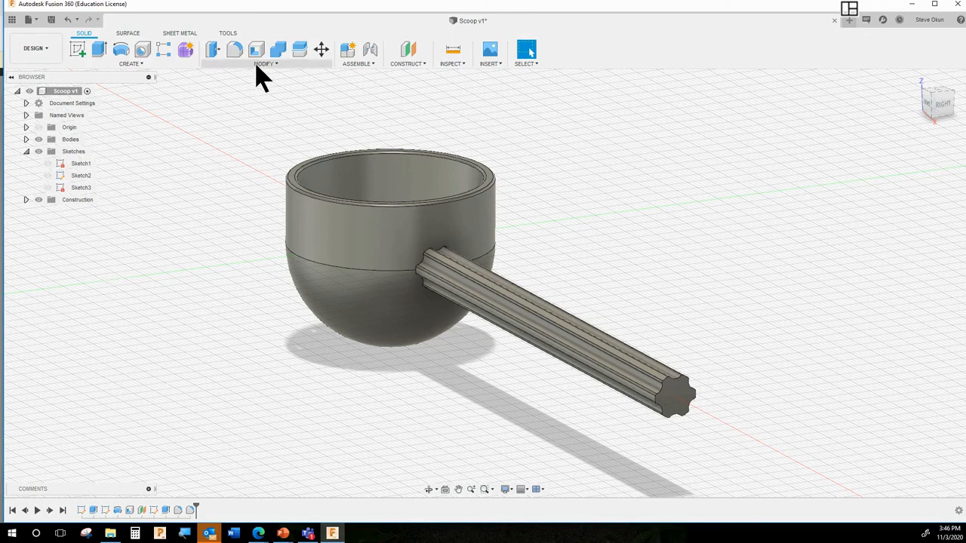
middle_click_drag(625, 213, 615, 238, "shift")
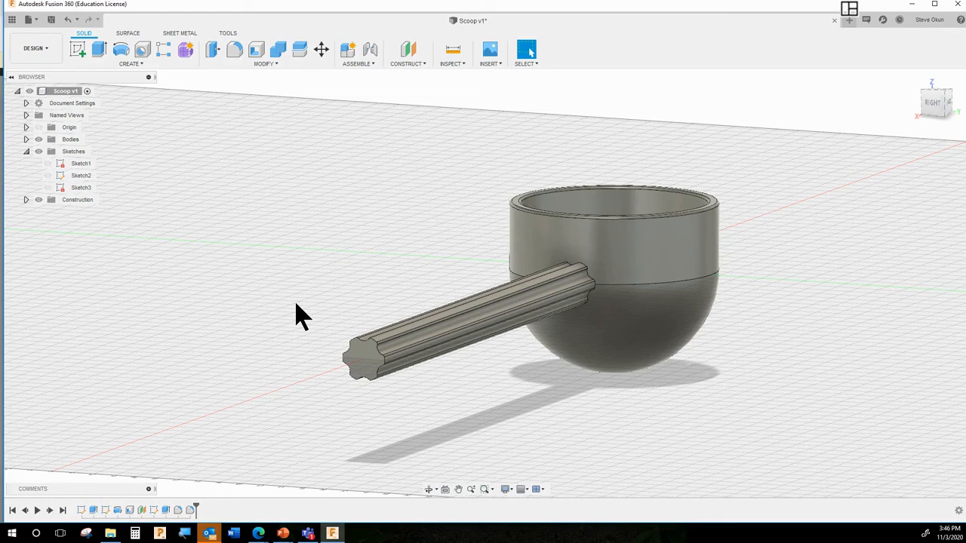
left_click_drag(288, 280, 421, 415)
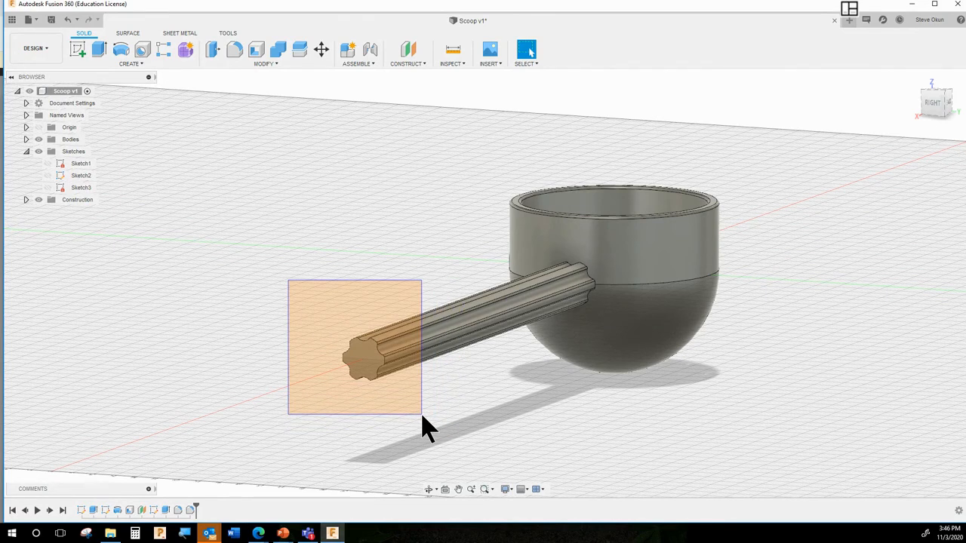
left_click_drag(422, 416, 421, 416)
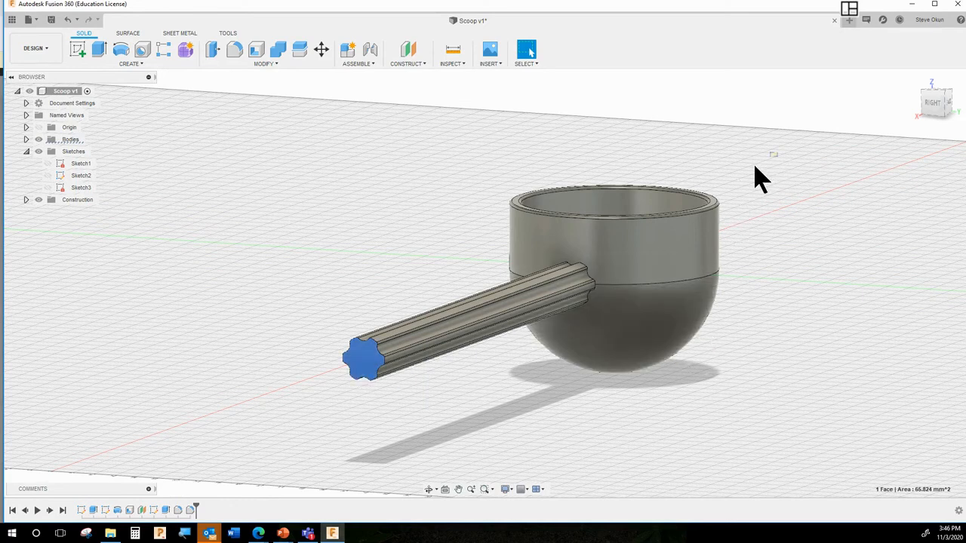
Select the whole scoop with a crossing selection, repeat the window selection around the handle's tip, and clear the selection
left_click_drag(726, 201, 555, 420)
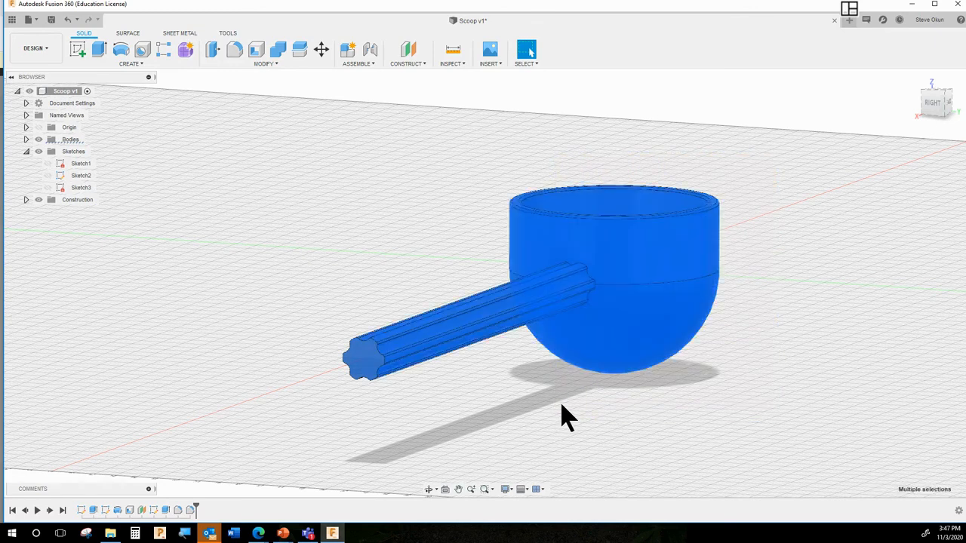
left_click(293, 250)
left_click_drag(279, 266, 434, 415)
left_click(431, 413)
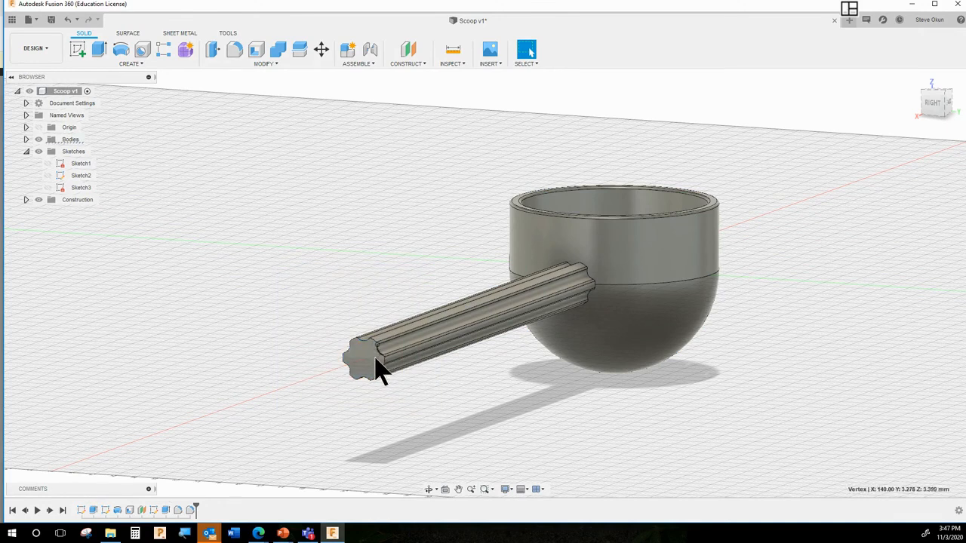
left_click_drag(314, 318, 431, 423)
left_click(316, 350)
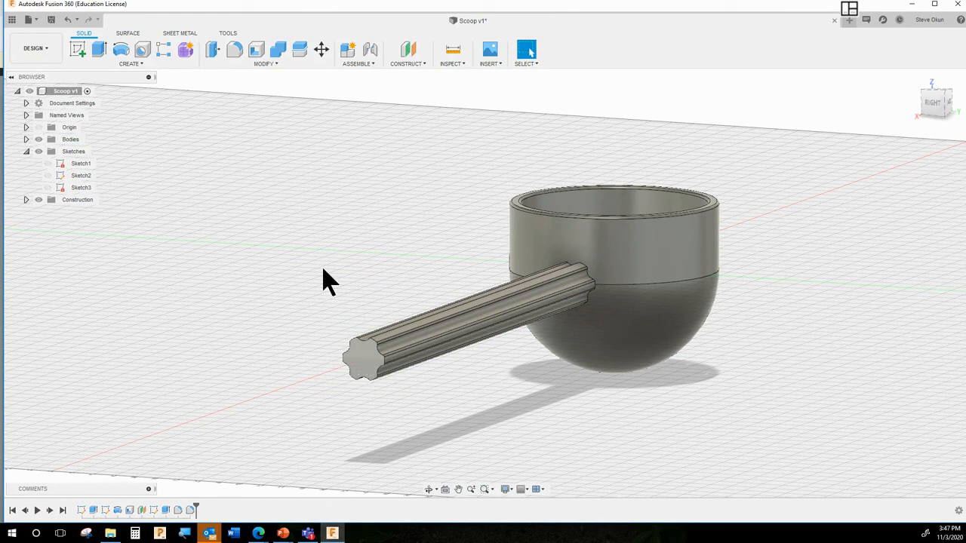
Chamfer the outline of the handle's end face with an equal distance of 0.5 mm and Tangent Chain enabled
left_click(264, 67)
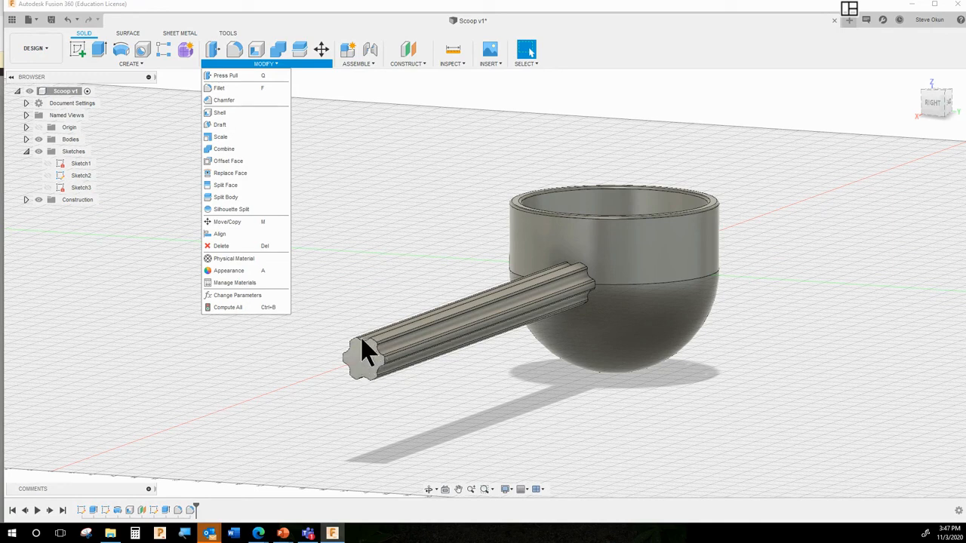
left_click(252, 106)
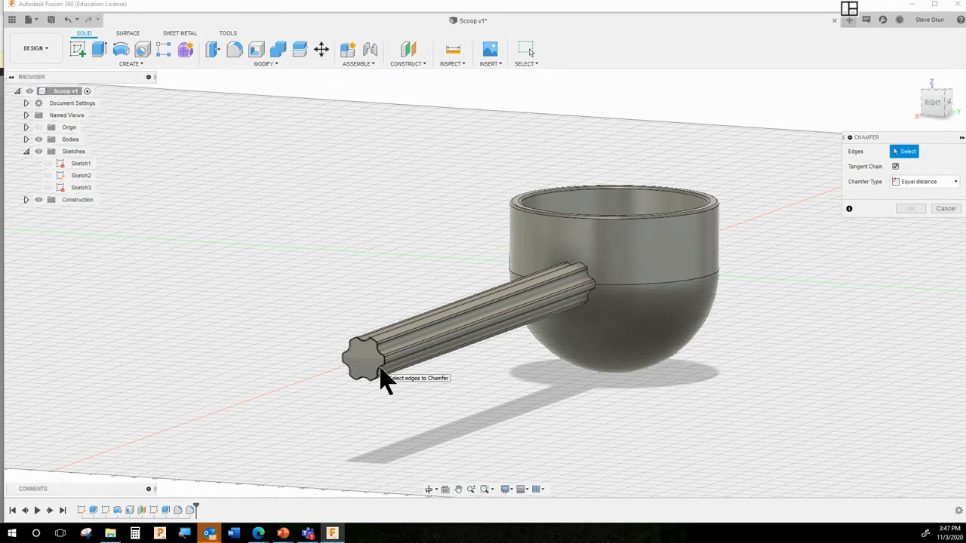
scroll(385, 382, "up", 5)
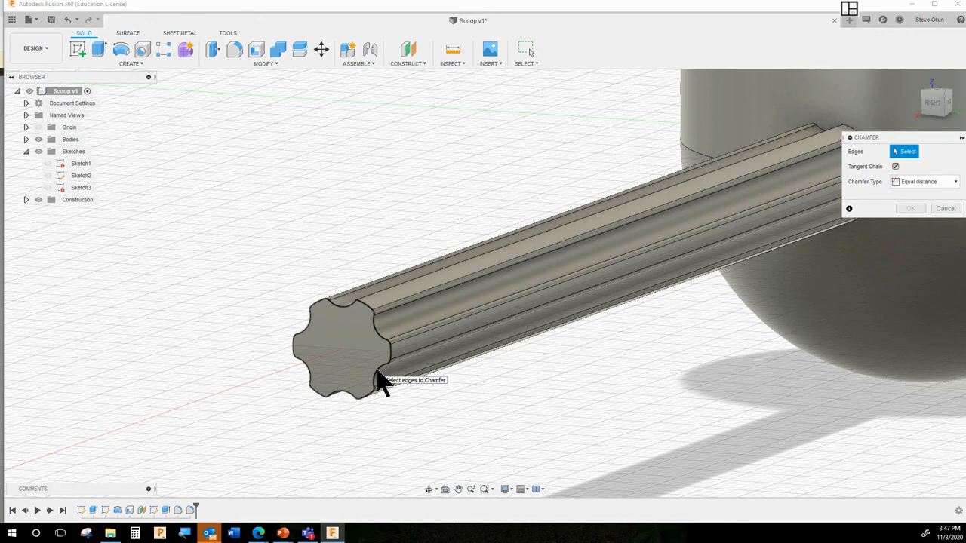
left_click(379, 373)
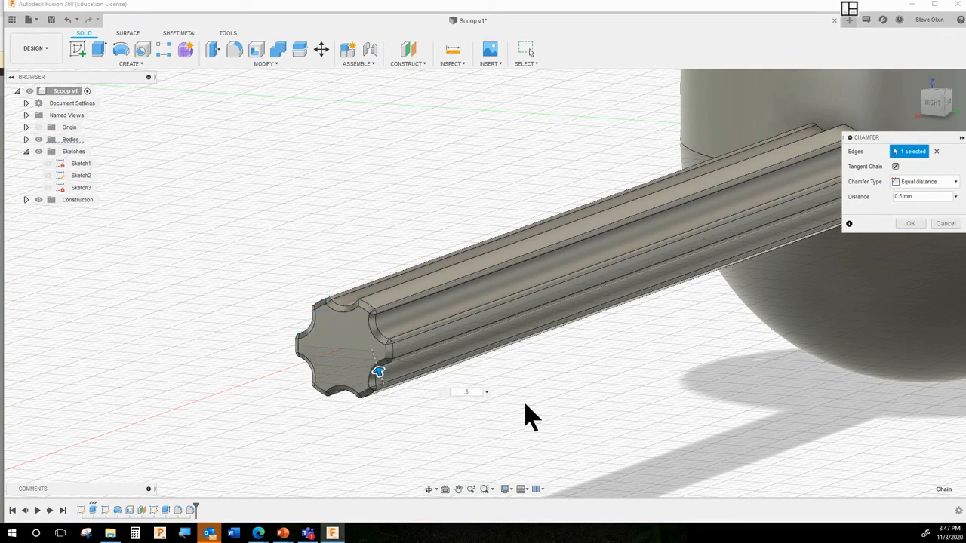
key("Return")
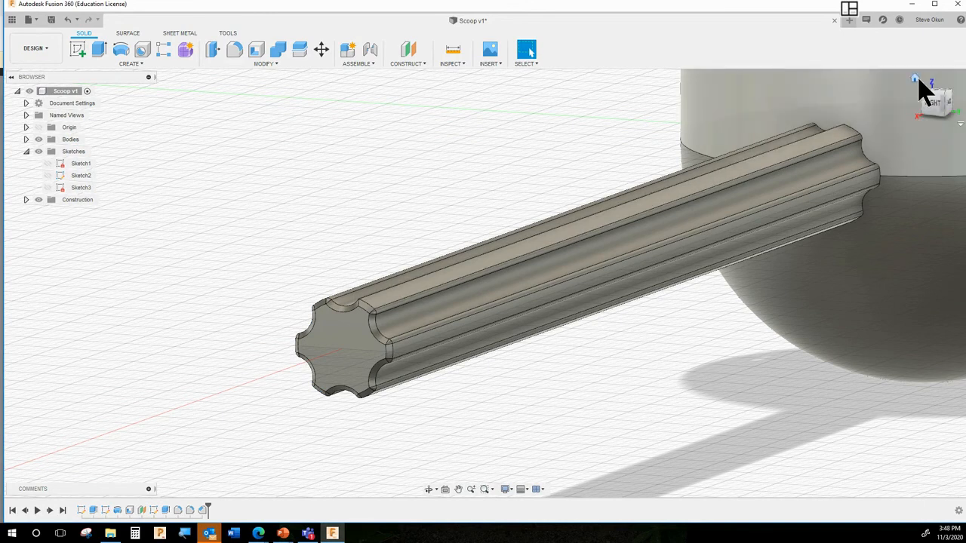
Return to the home view and set the visual style to Shaded
left_click(915, 80)
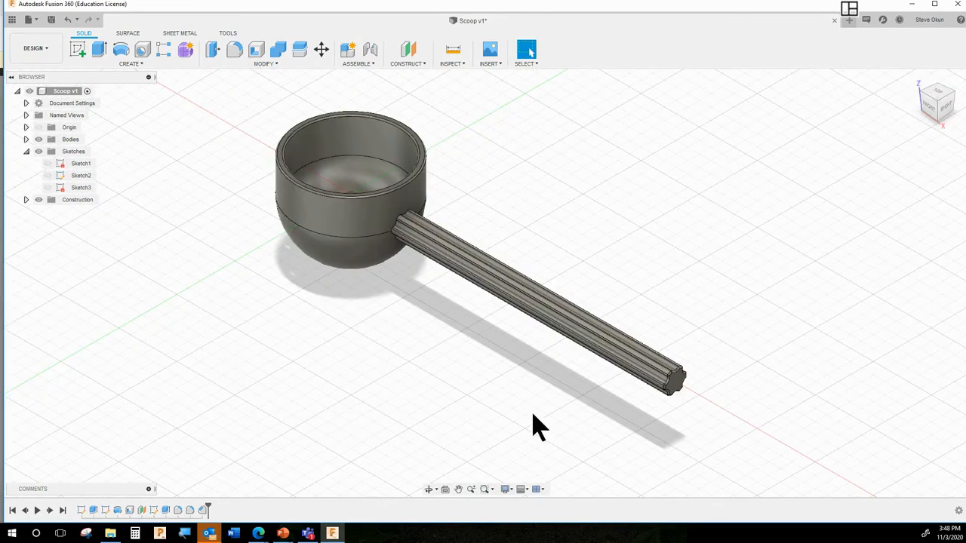
left_click(505, 490)
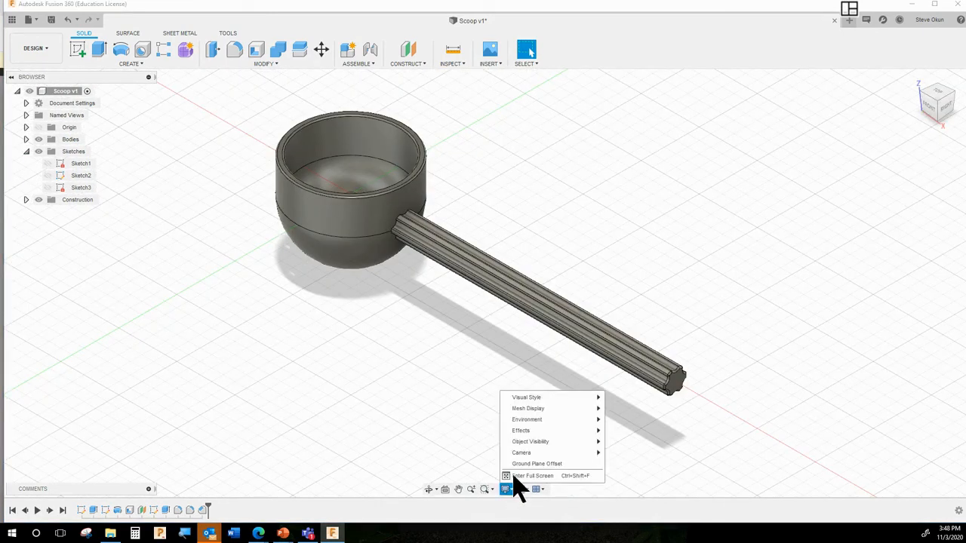
mouse_move(533, 400)
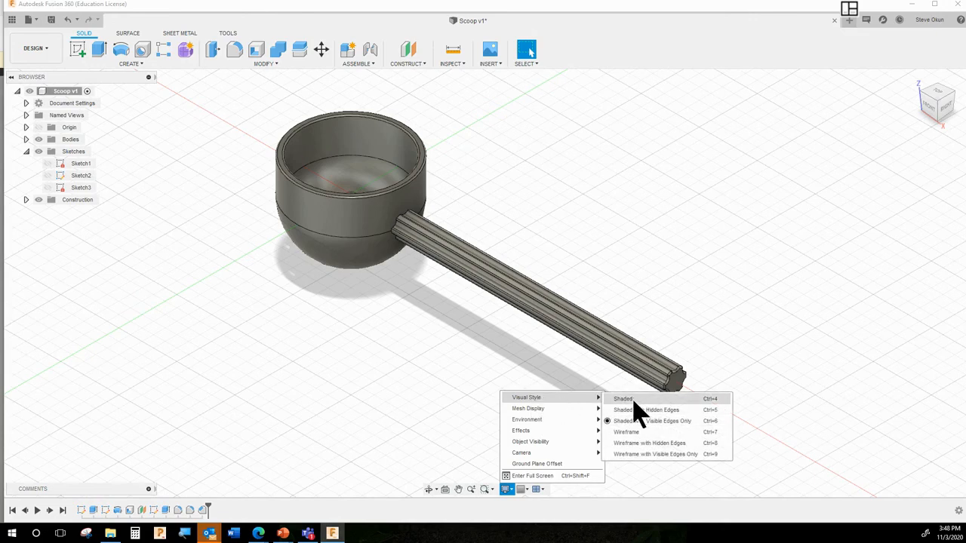
left_click(634, 400)
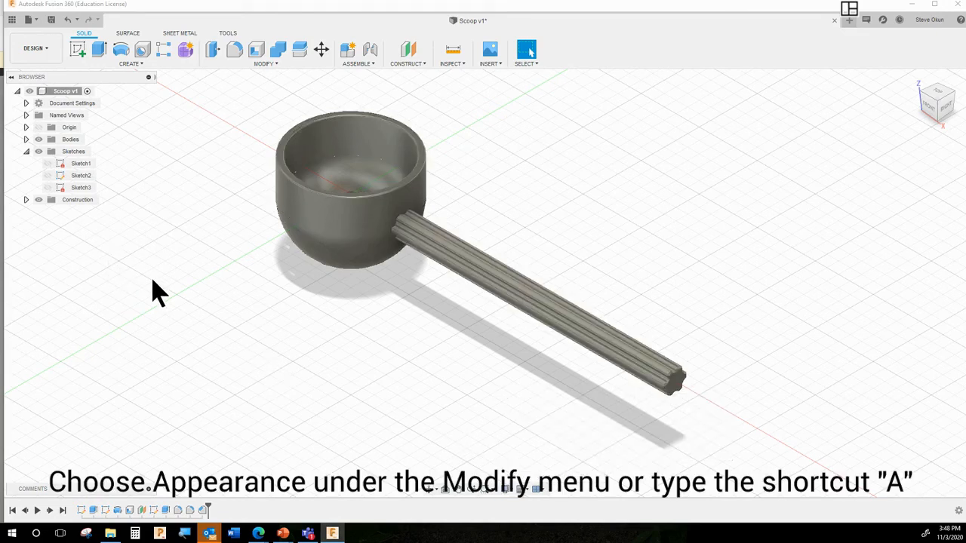
Apply the metal appearance Aluminum - Anodized Glossy (Blue) to the whole scoop body
key("a")
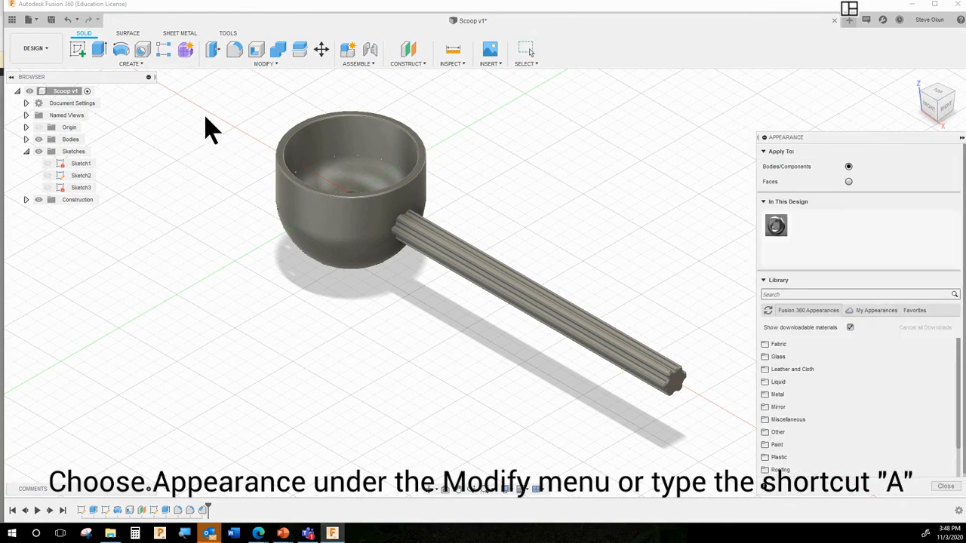
scroll(866, 444, "down", 3)
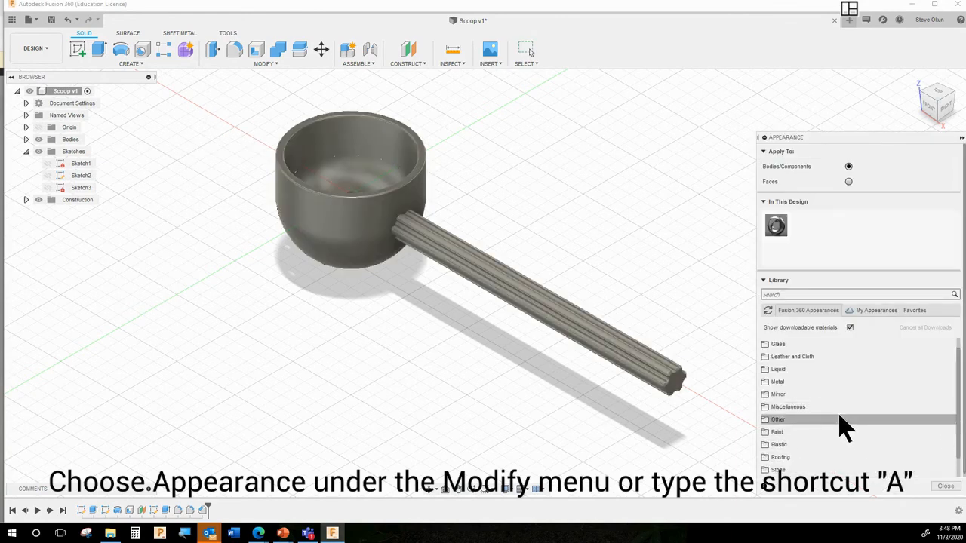
scroll(838, 433, "down", 1)
scroll(837, 432, "up", 1)
scroll(838, 446, "up", 2)
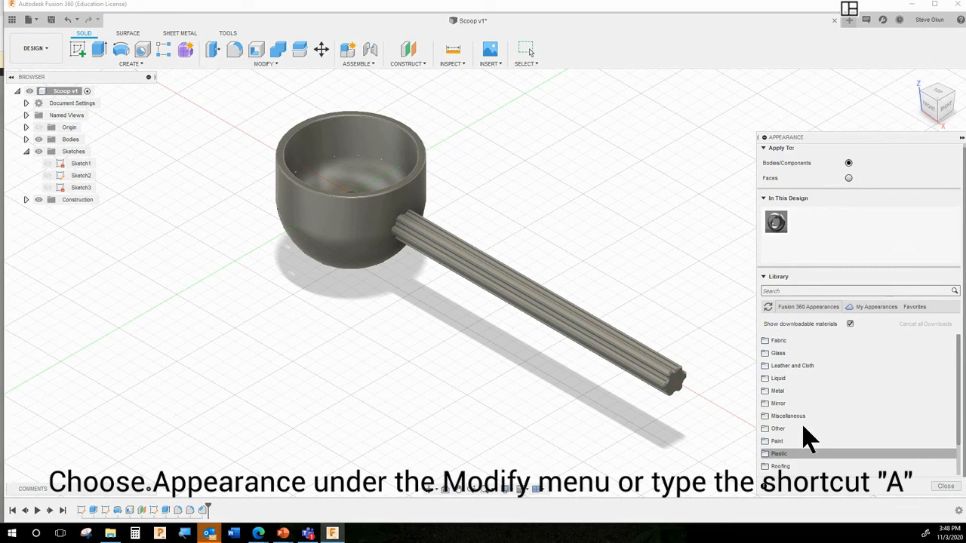
scroll(807, 438, "up", 1)
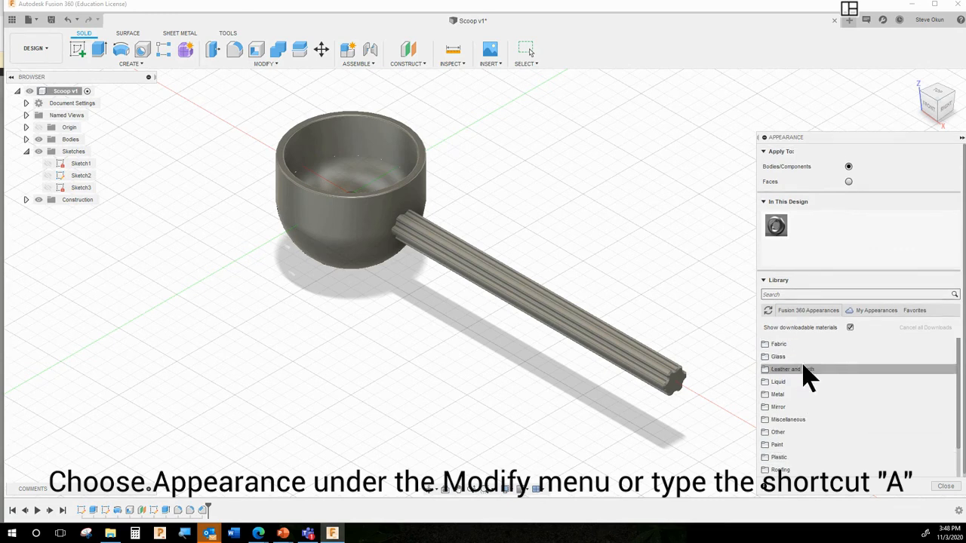
scroll(823, 392, "down", 1)
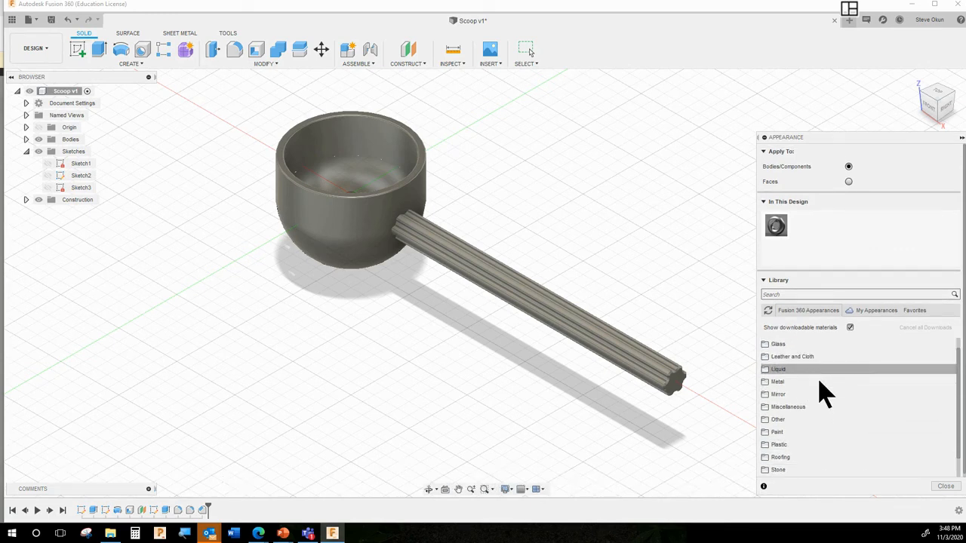
left_click(778, 382)
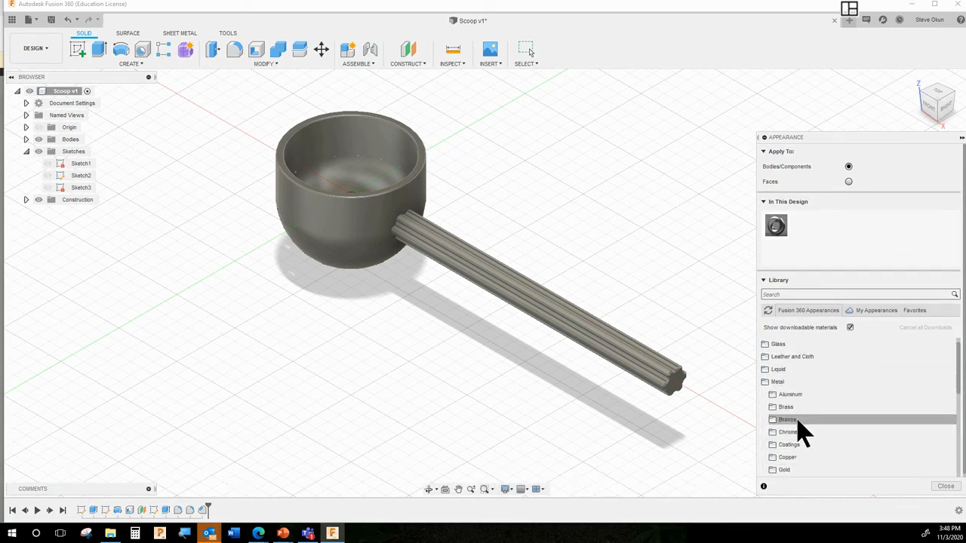
left_click(790, 394)
left_click_drag(788, 414, 363, 243)
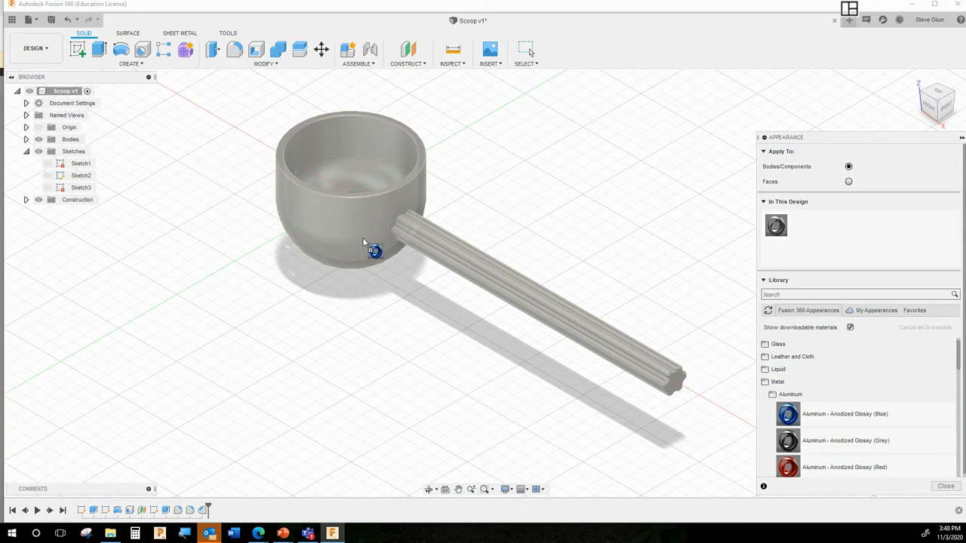
left_click_drag(363, 242, 367, 249)
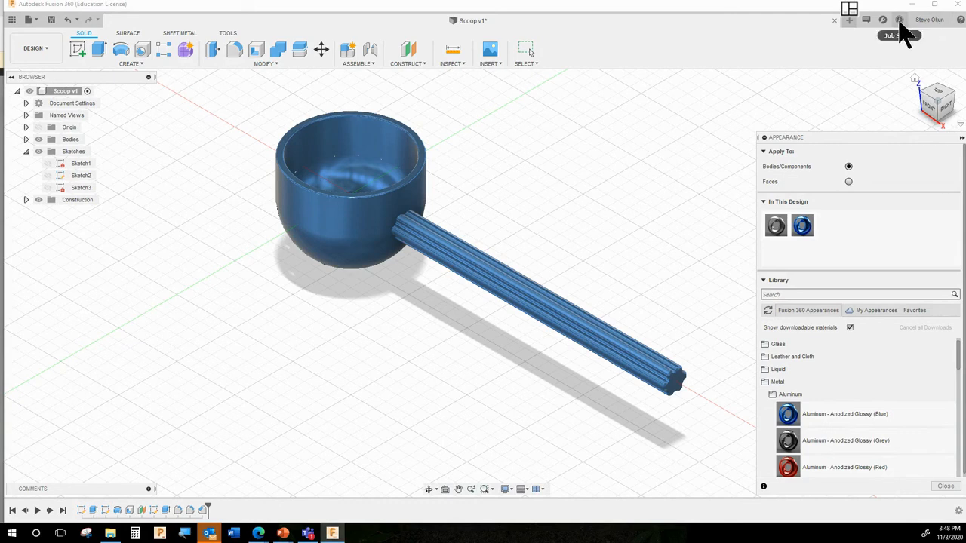
Open the Graphics Diagnostic, keep effects limited to optimize performance, and close it
left_click(930, 20)
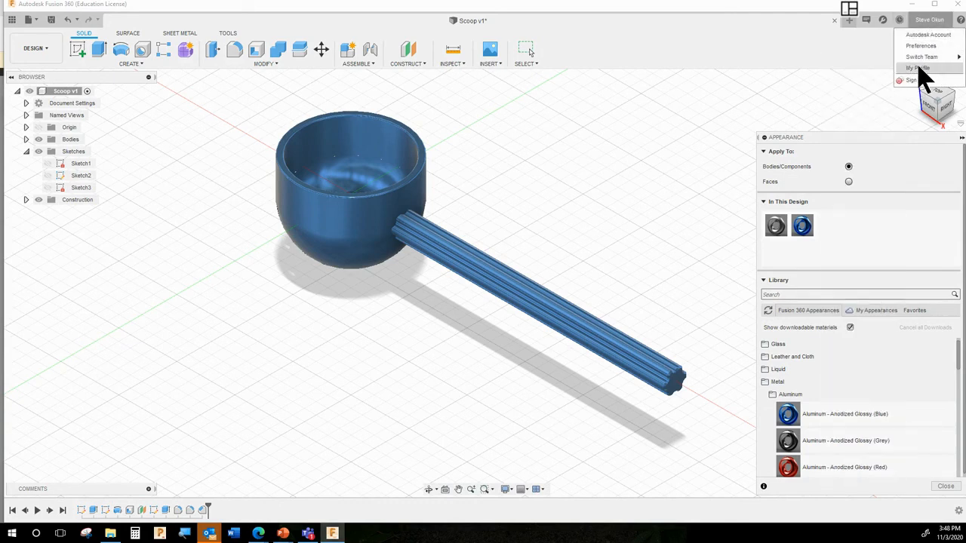
left_click(960, 22)
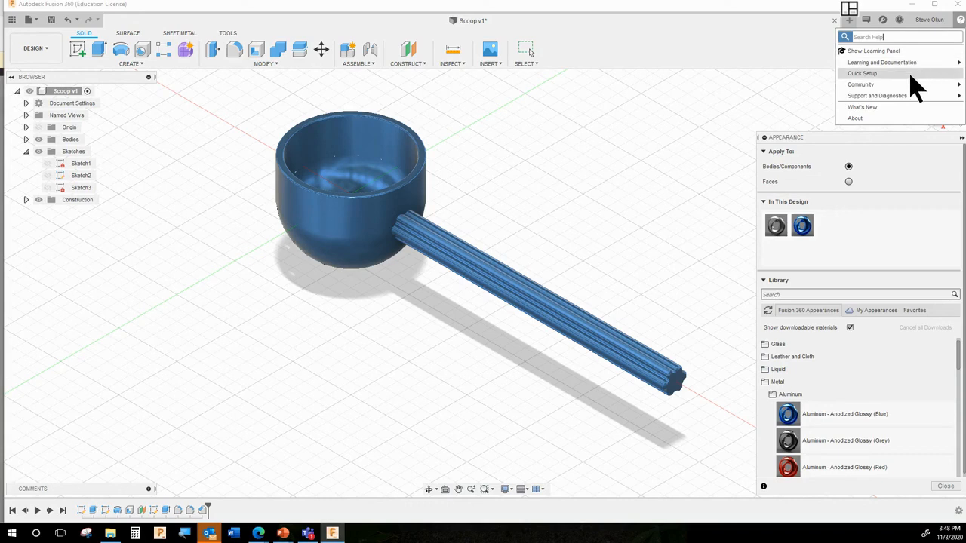
mouse_move(883, 106)
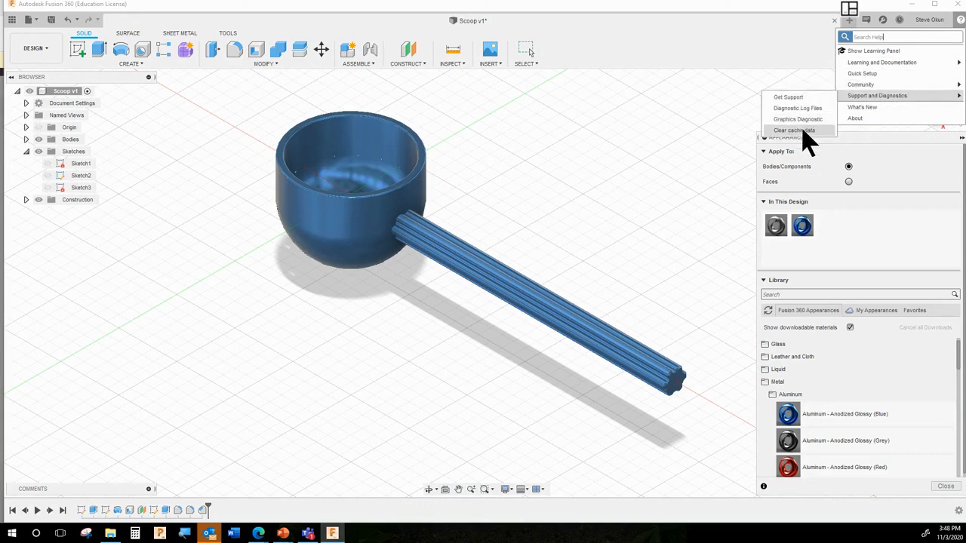
left_click(811, 127)
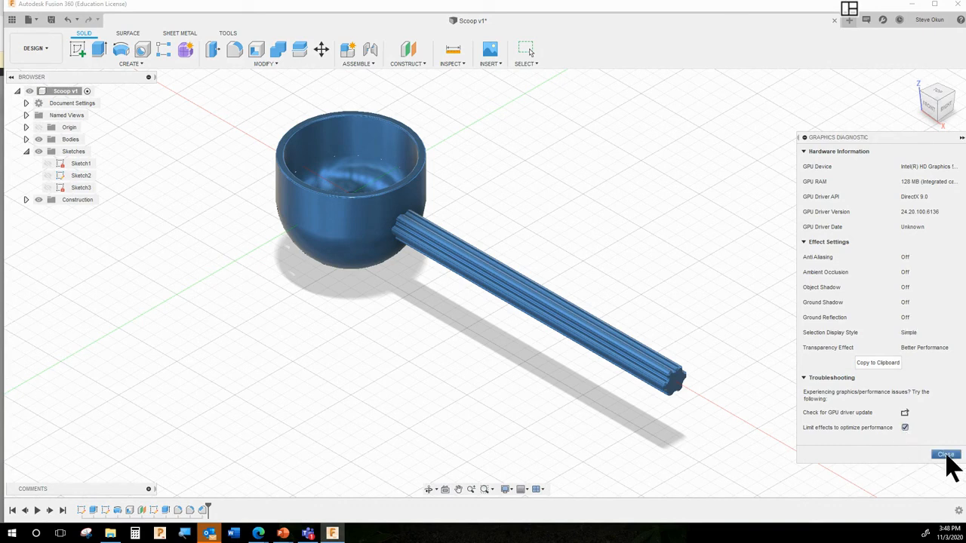
left_click(946, 456)
Reopen the Appearance settings and inspect the blue scoop from a lower viewing angle
key("a")
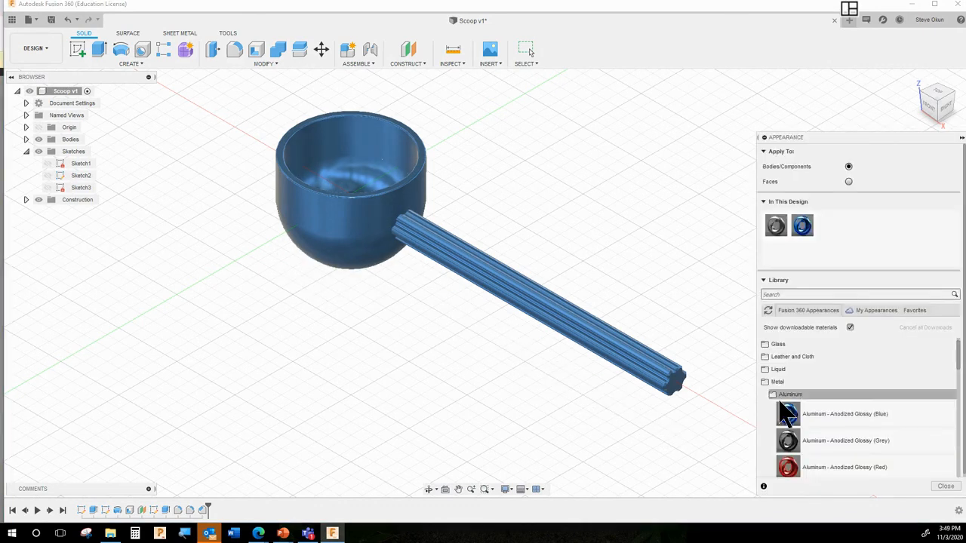
middle_click_drag(626, 253, 627, 226, "shift")
middle_click_drag(630, 382, 621, 369, "shift")
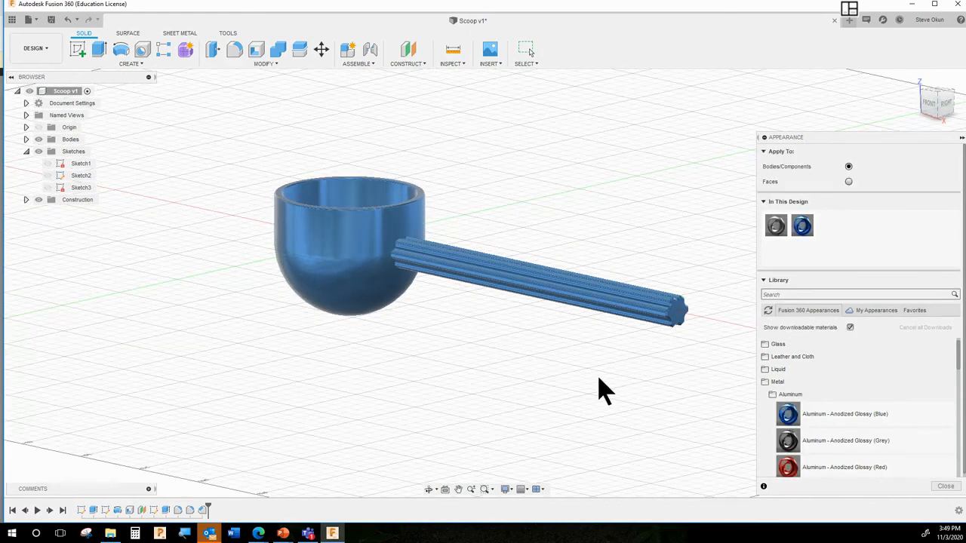